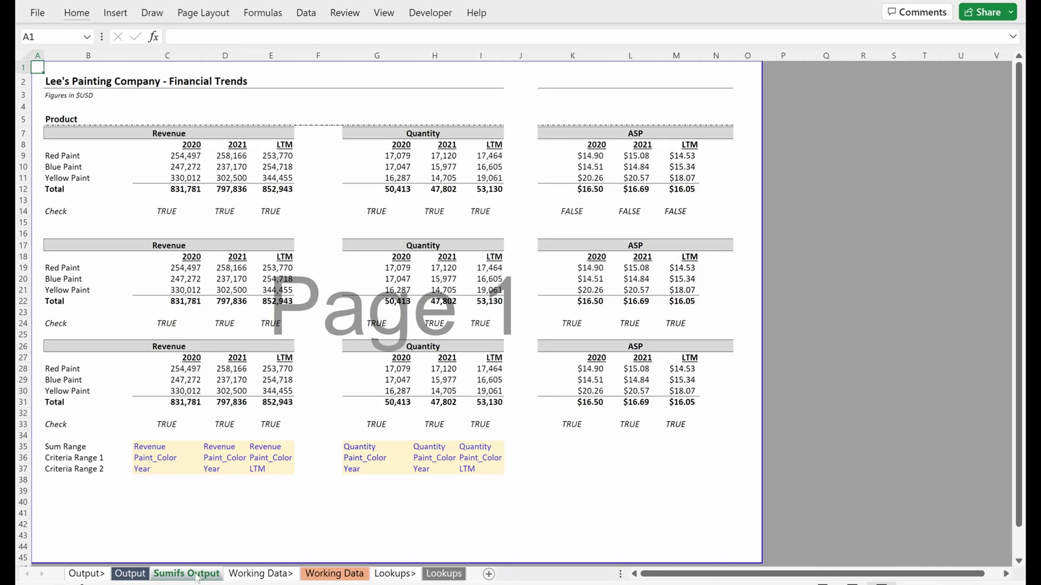
# Step: Duplicate the Sumifs Output sheet, placing the copy directly after the original
pyautogui.moveTo(186, 573); pyautogui.dragTo(241, 576)
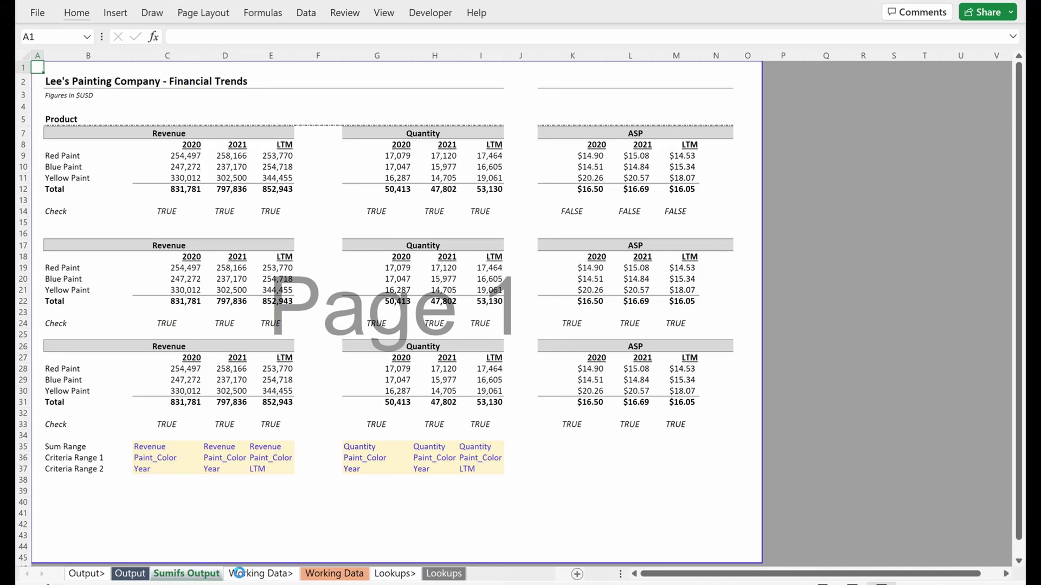
# Step: Create another copy of the Sumifs Output sheet, placed before the original Sumifs Output sheet
pyautogui.click(208, 573)
pyautogui.rightClick(214, 574)
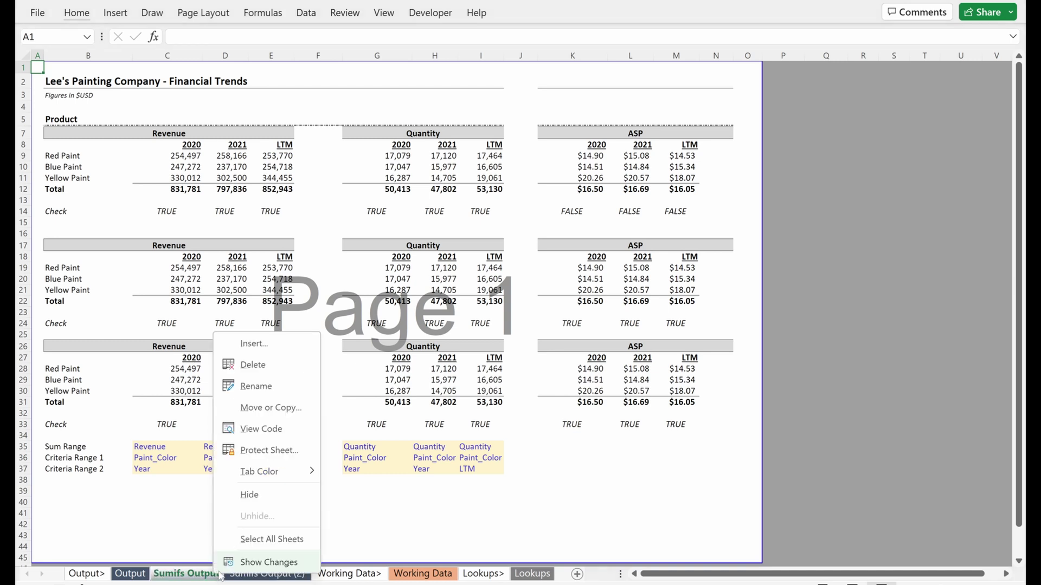
pyautogui.click(271, 408)
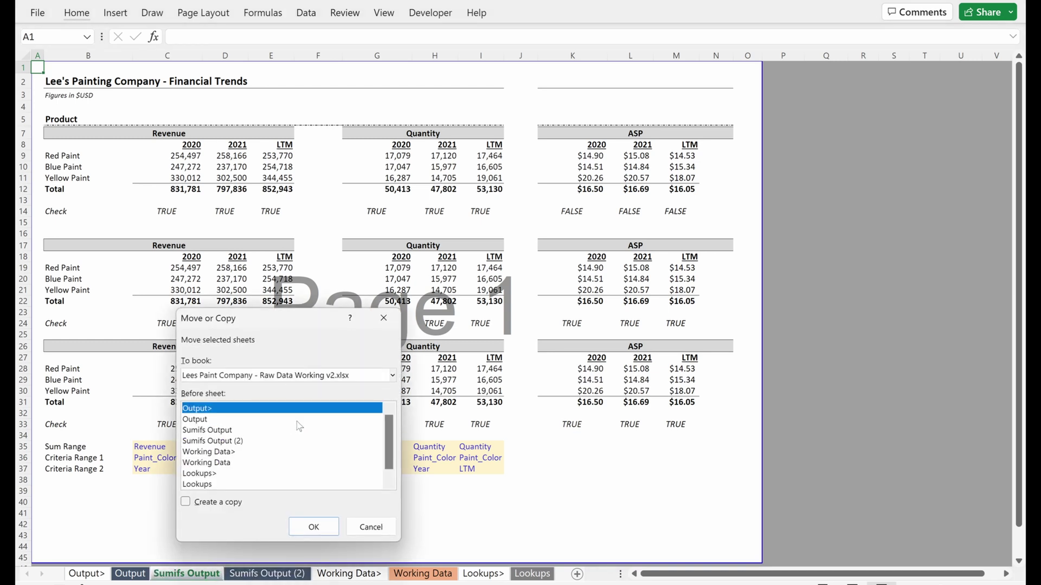
pyautogui.click(186, 503)
pyautogui.click(217, 431)
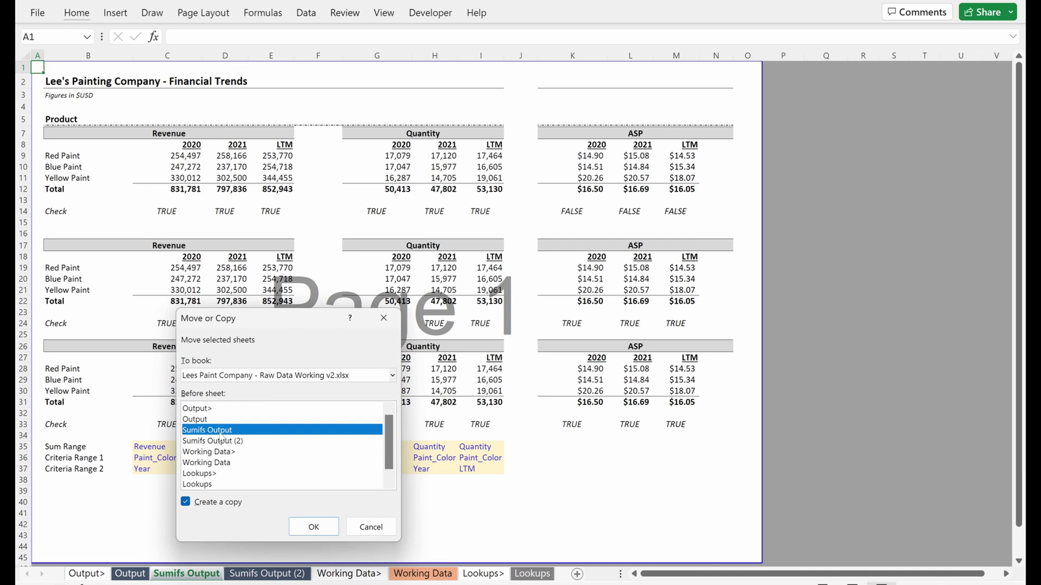
pyautogui.click(314, 527)
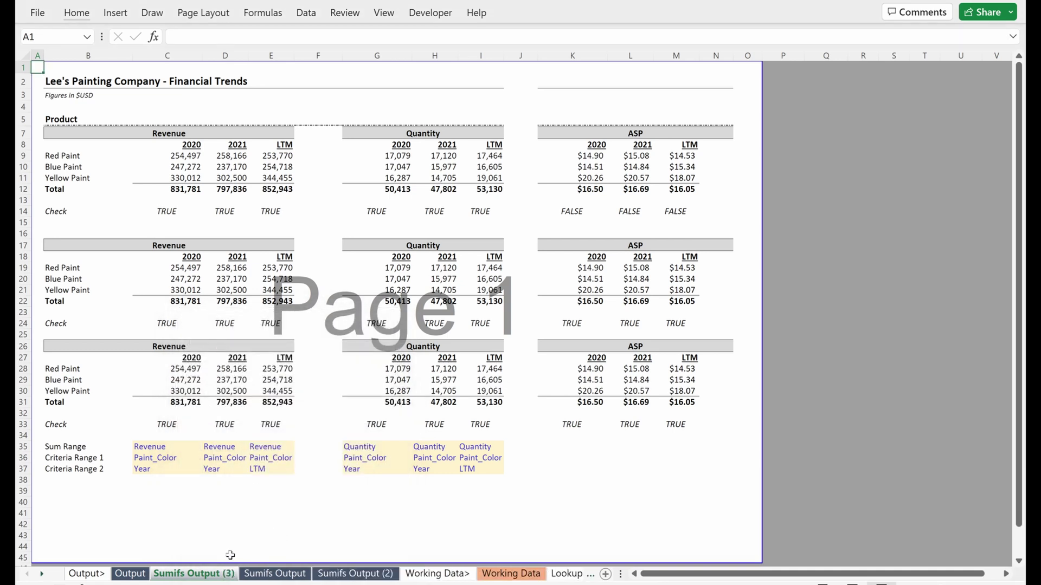
# Step: Delete the extra Sumifs Output (3) sheet from the workbook
pyautogui.hotkey('alt', 'e')
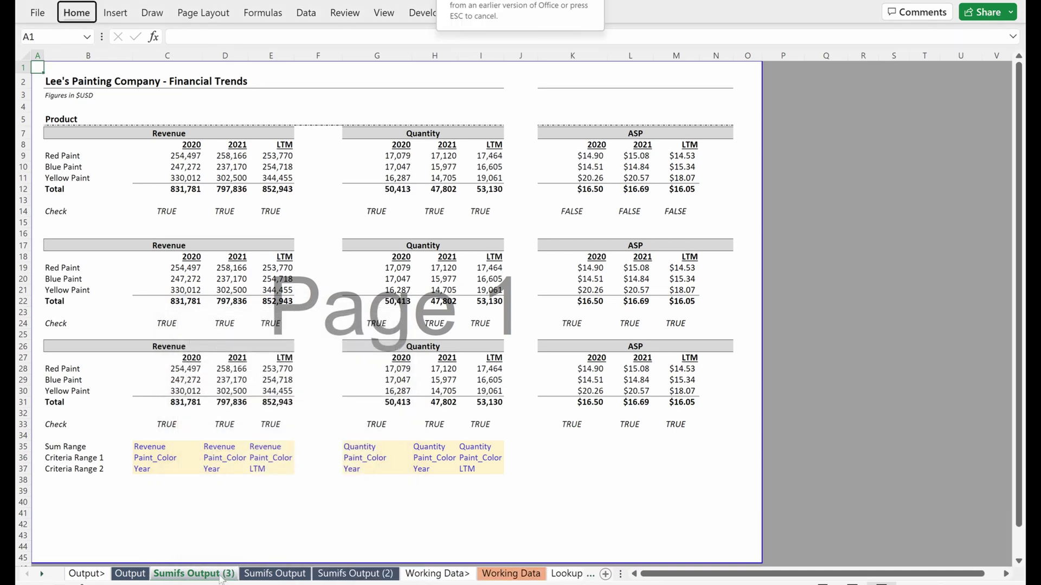
pyautogui.press('l')
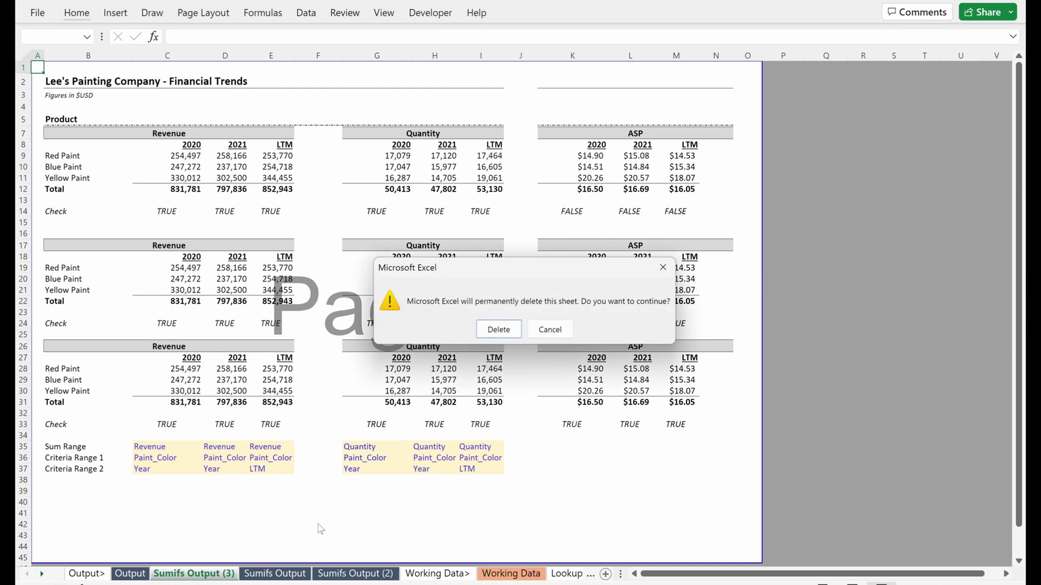
pyautogui.click(497, 329)
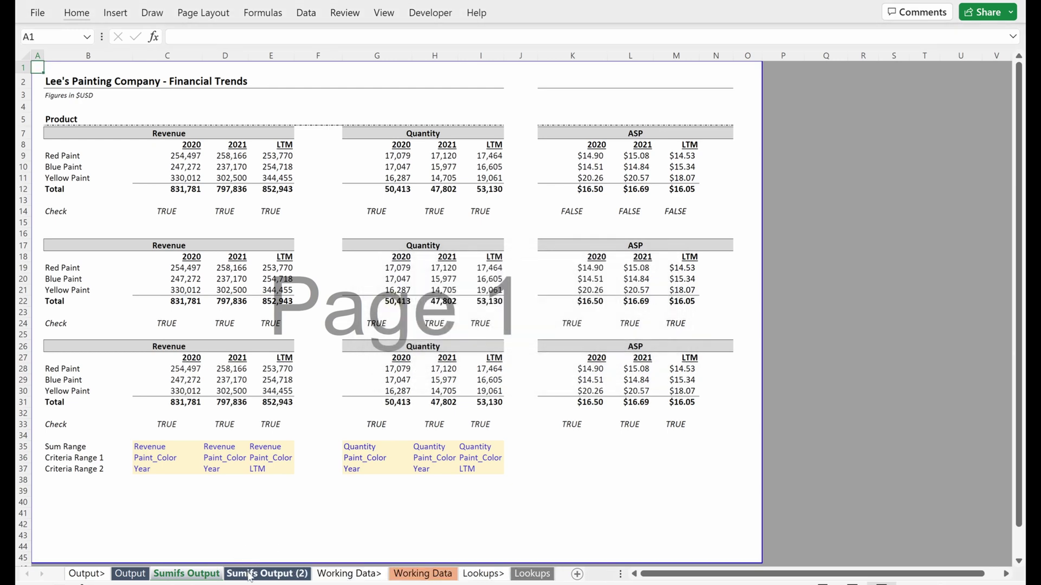
# Step: Rename the Sumifs Output (2) sheet to Countifs Output
pyautogui.click(249, 575)
pyautogui.click(198, 171)
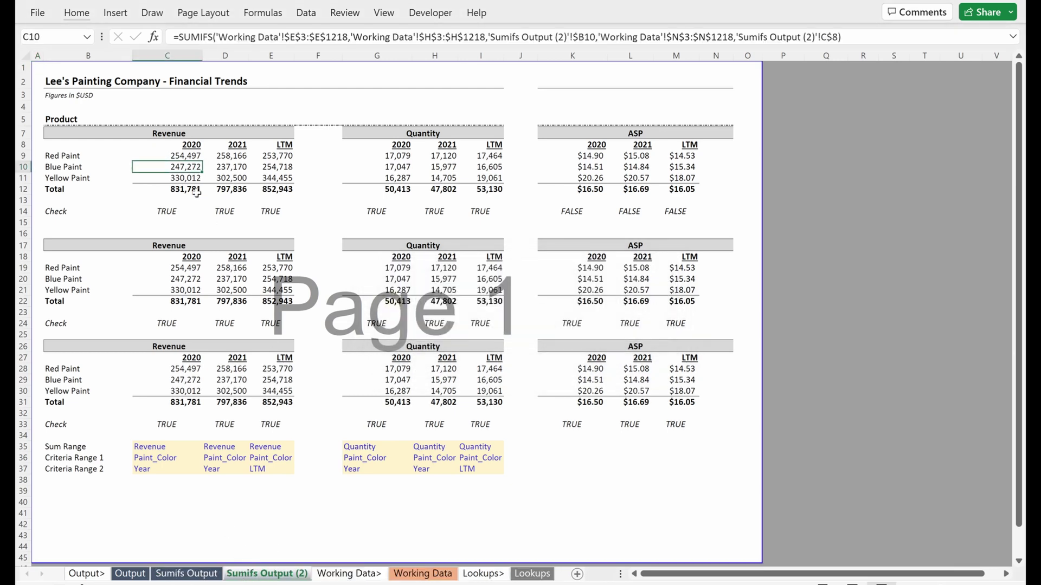
pyautogui.press('Left')
pyautogui.press('Up')
pyautogui.press('Up')
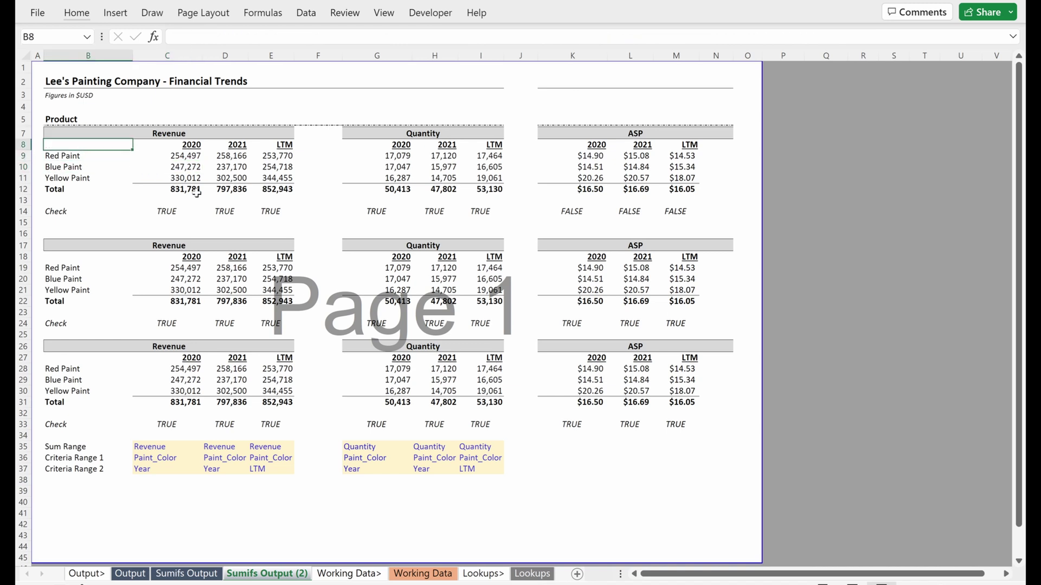
pyautogui.hotkey('alt', 'h')
pyautogui.press('o')
pyautogui.press('r')
pyautogui.hotkey('alt', 'h')
pyautogui.press('o')
pyautogui.press('r')
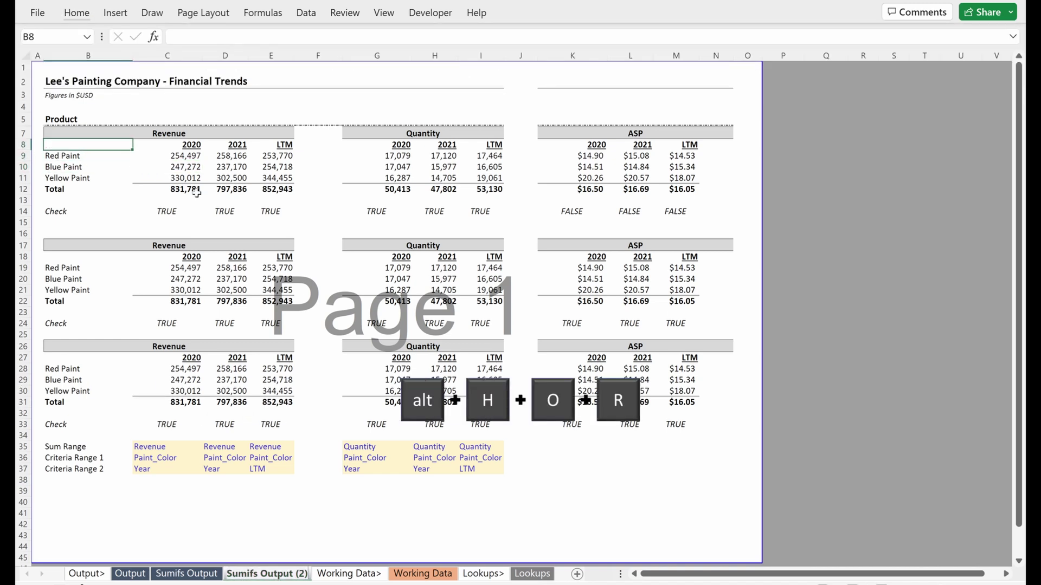
pyautogui.press('BackSpace')
pyautogui.press('BackSpace')
pyautogui.press('BackSpace')
pyautogui.press('BackSpace')
pyautogui.press('Return')
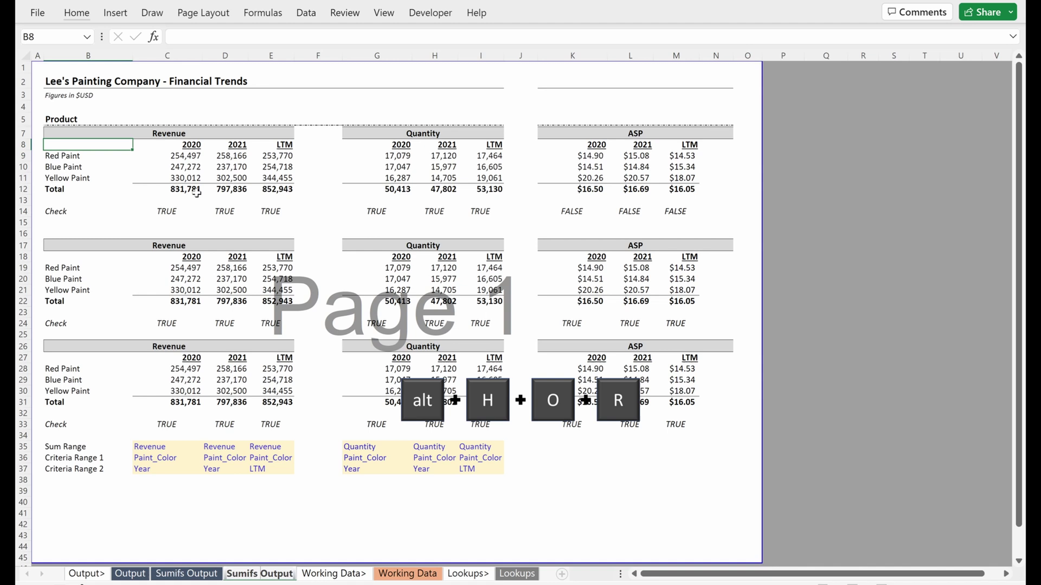
pyautogui.write('Countifs')
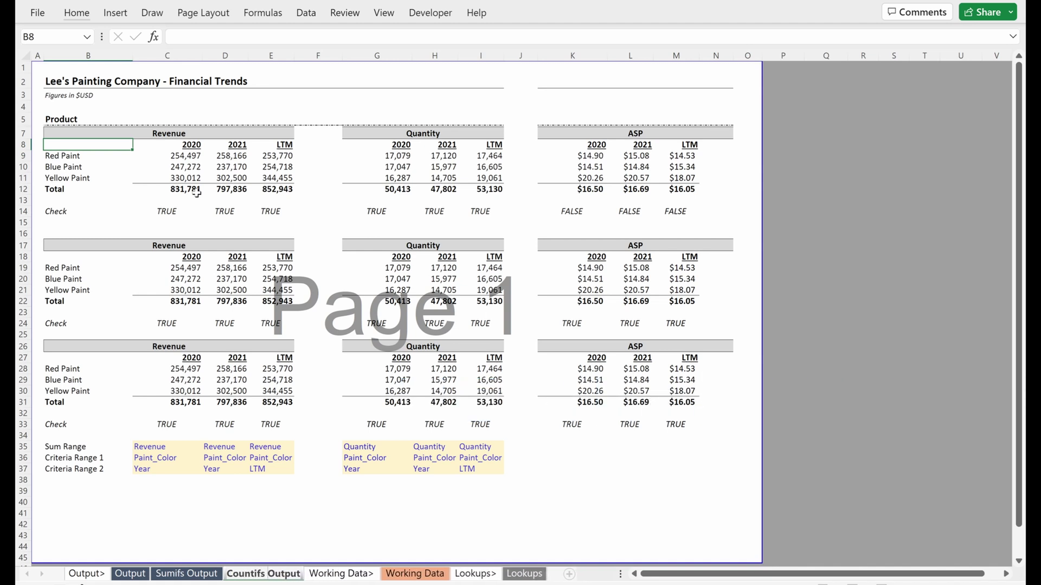
# Step: Change the section heading in cell B5 of the Countifs Output sheet to Customer
pyautogui.press('Up')
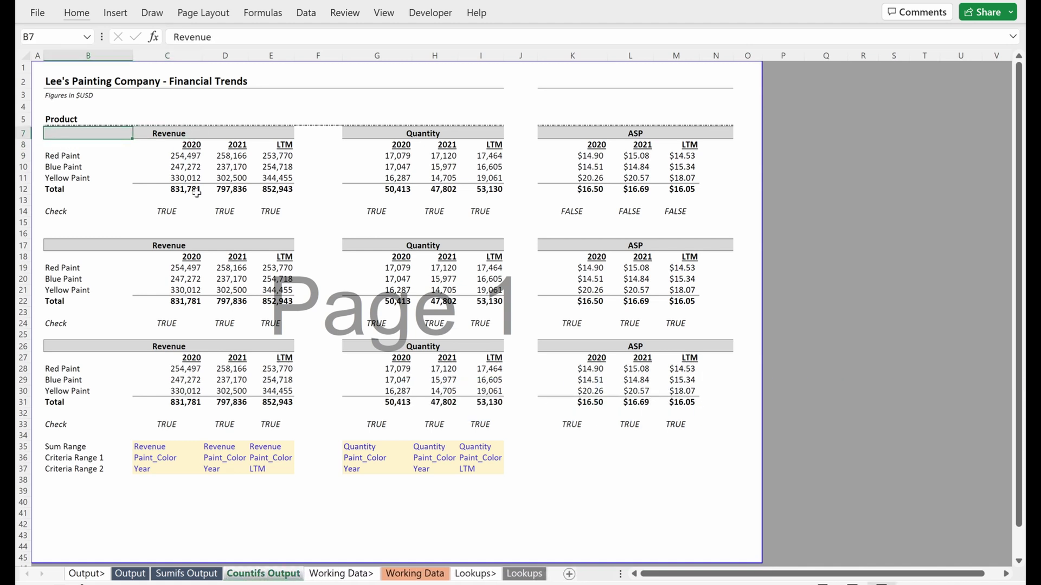
pyautogui.press('Up')
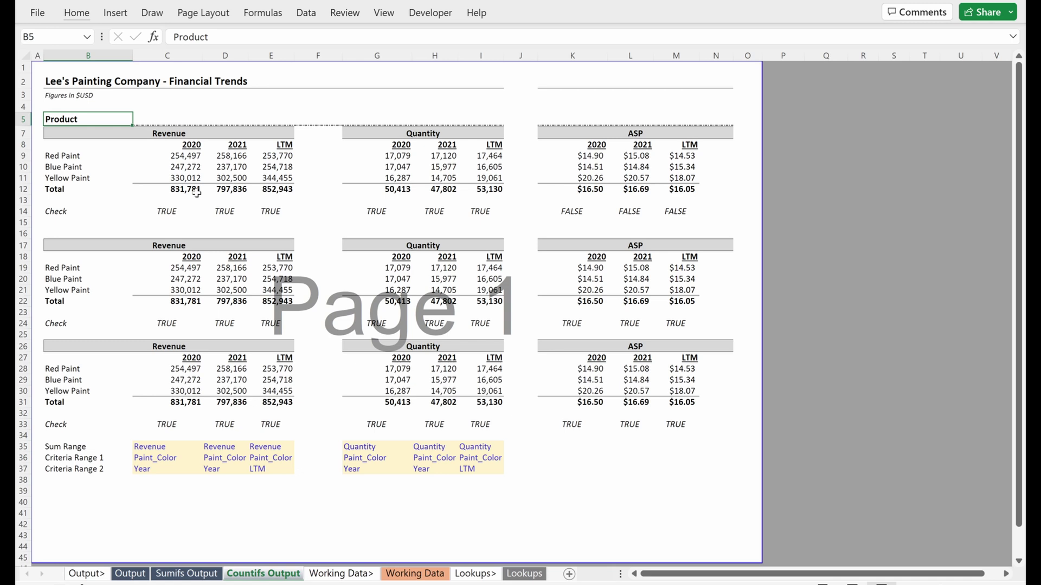
pyautogui.write('Customer')
pyautogui.press('Return')
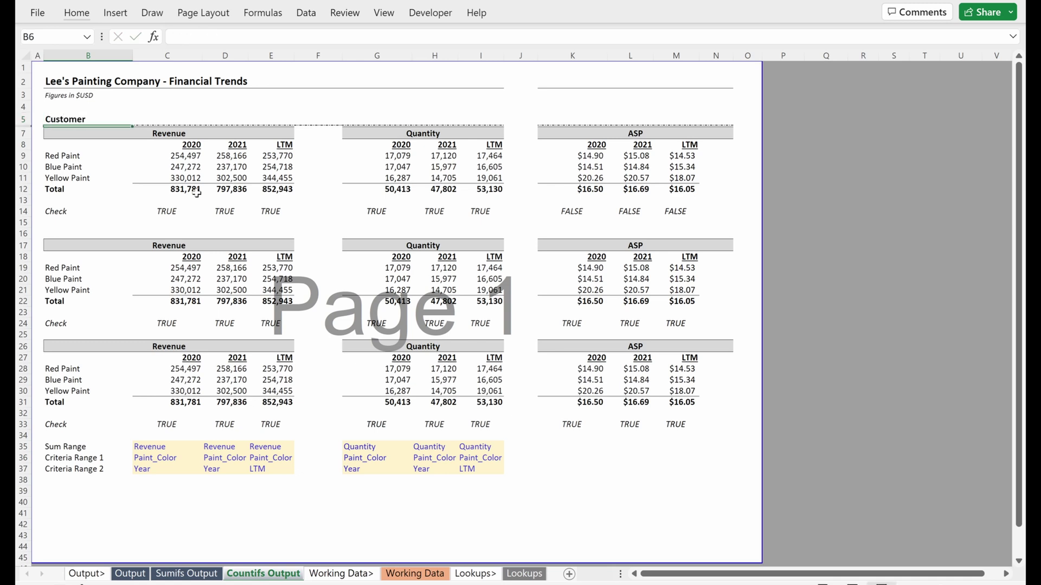
pyautogui.press('Down')
pyautogui.press('Down')
pyautogui.press('Down')
pyautogui.press('Right')
pyautogui.press('Left')
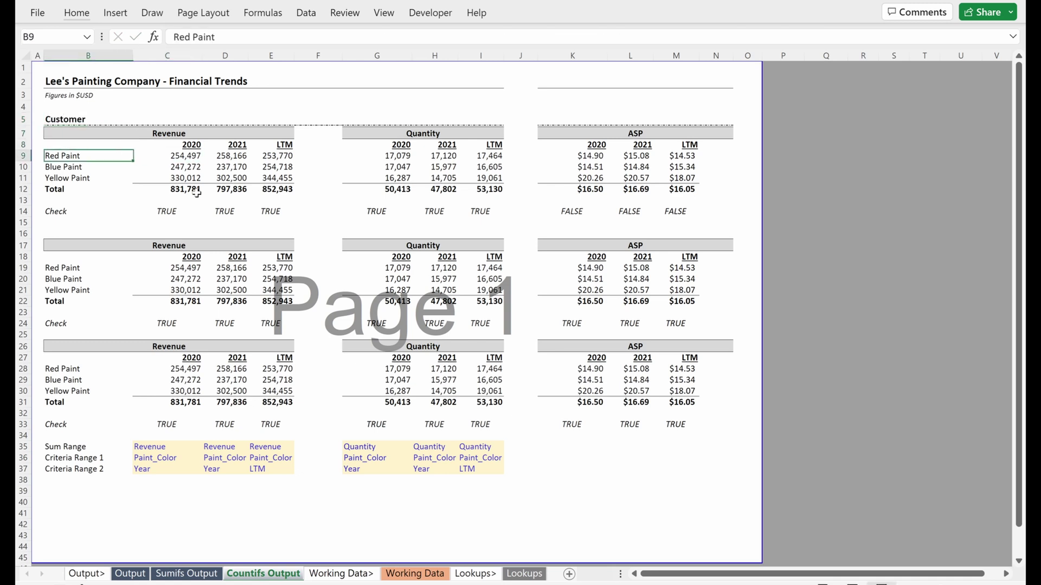
pyautogui.moveTo(84, 157); pyautogui.dragTo(84, 172)
pyautogui.click(85, 170)
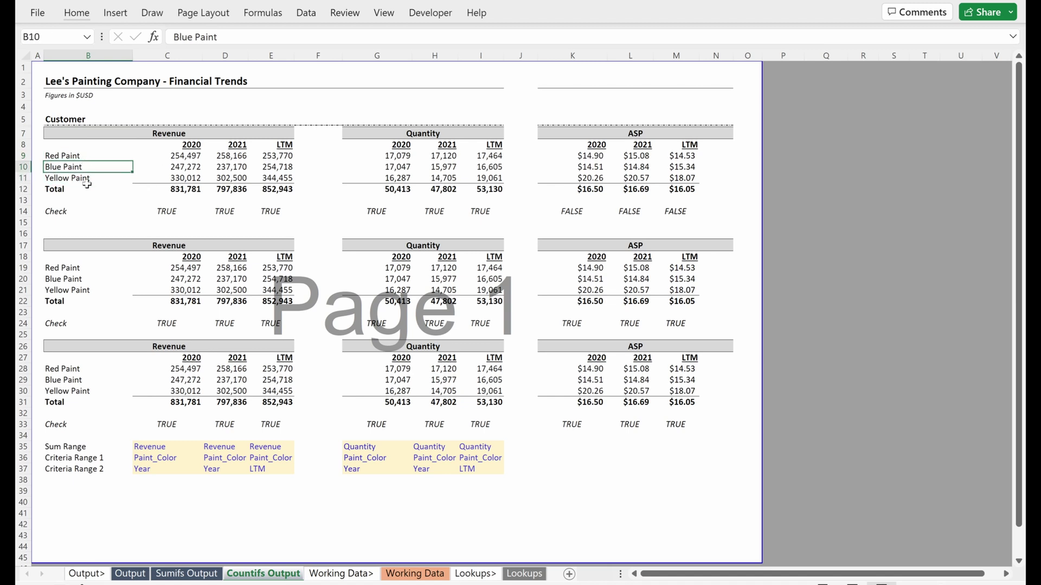
# Step: Insert a PivotTable from the Working Data range A2:Q1218 at cell B40 of Countifs Output, with Ownership Category as rows
pyautogui.click(433, 575)
pyautogui.press('alt')
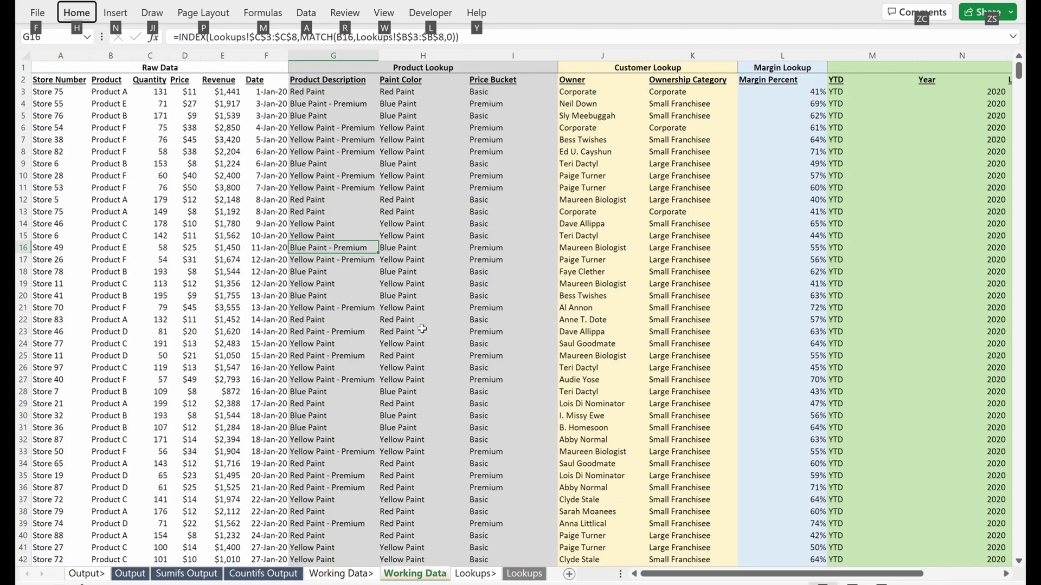
pyautogui.press('n')
pyautogui.press('v')
pyautogui.press('t')
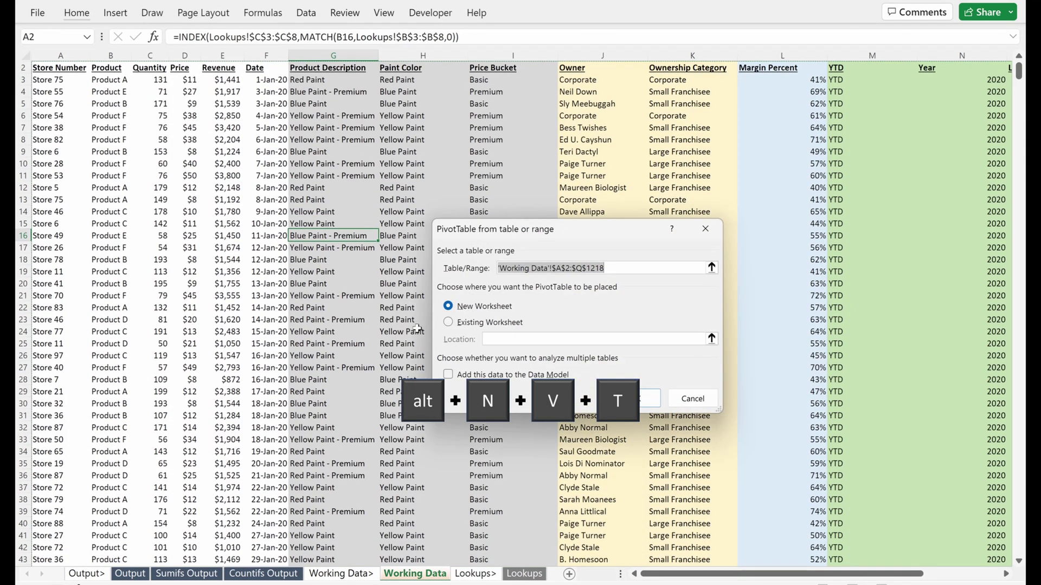
pyautogui.click(524, 340)
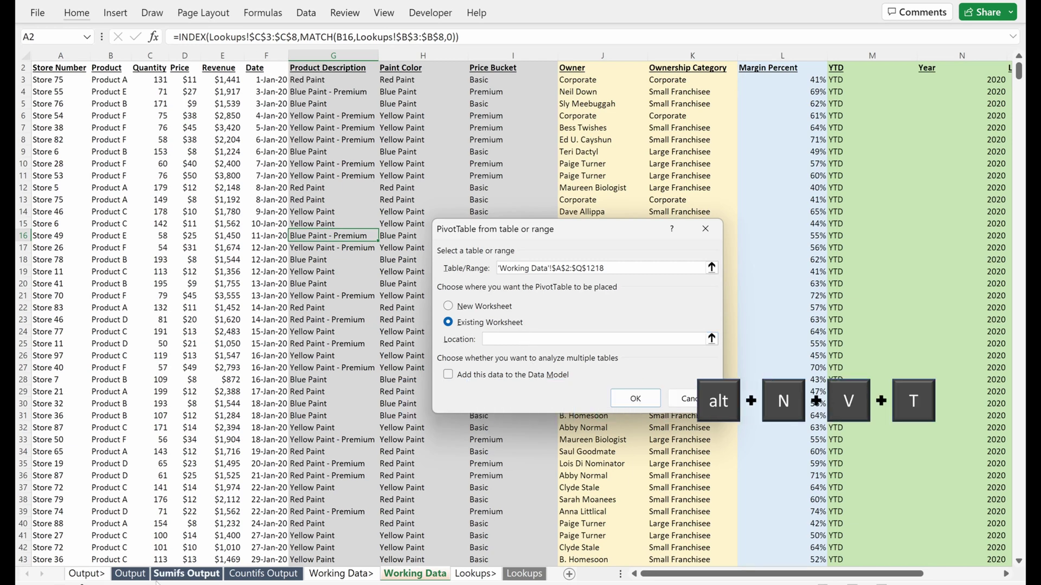
pyautogui.click(255, 575)
pyautogui.click(64, 504)
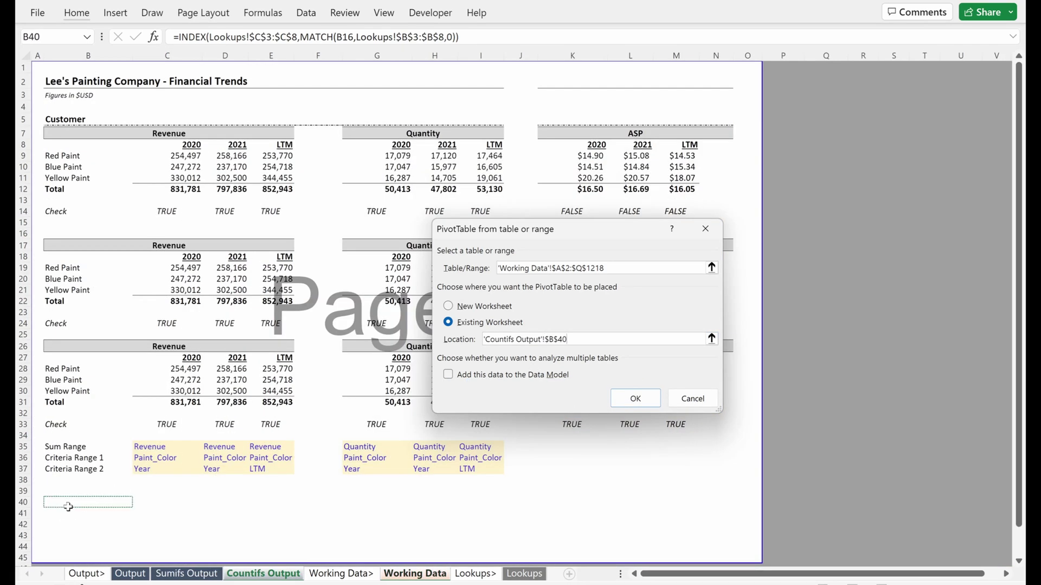
pyautogui.click(636, 399)
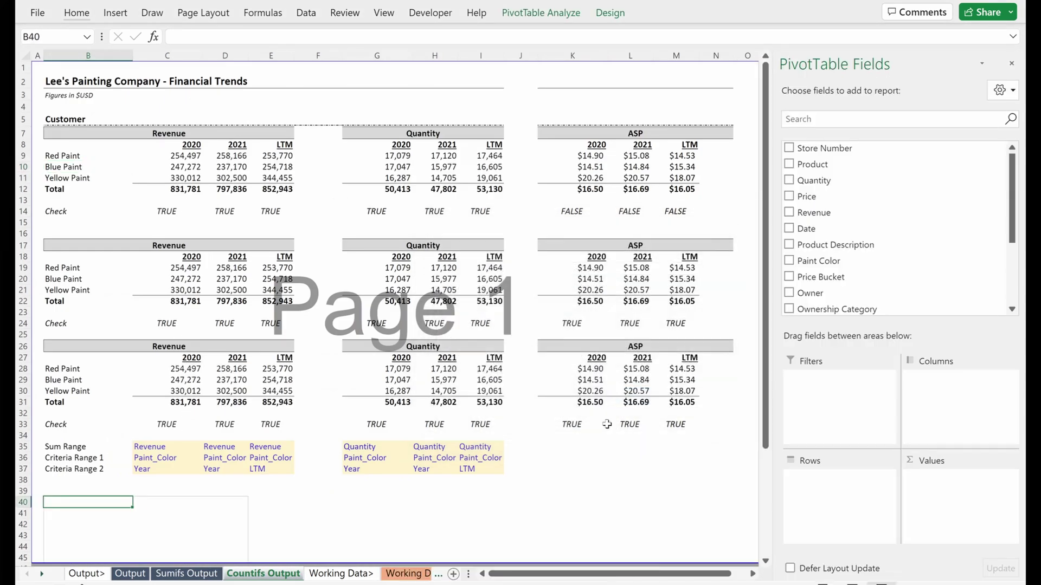
pyautogui.moveTo(835, 309); pyautogui.dragTo(849, 515)
# Step: Copy the Corporate, Large Franchisee and Small Franchisee labels over the paint names starting at B9, B19 and B28
pyautogui.moveTo(63, 513); pyautogui.dragTo(70, 535)
pyautogui.hotkey('ctrl', 'c')
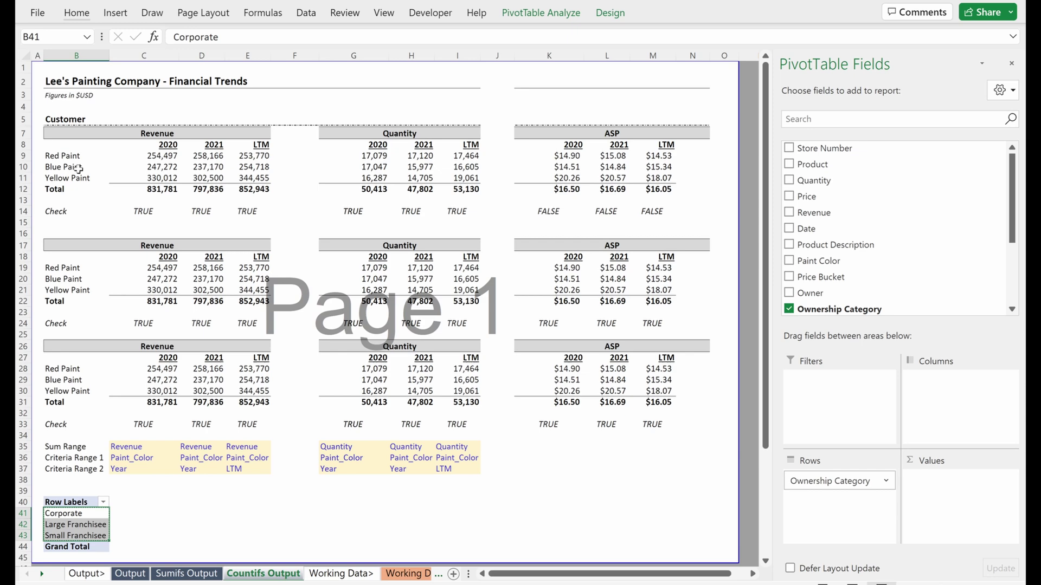
pyautogui.click(77, 156)
pyautogui.hotkey('ctrl', 'v')
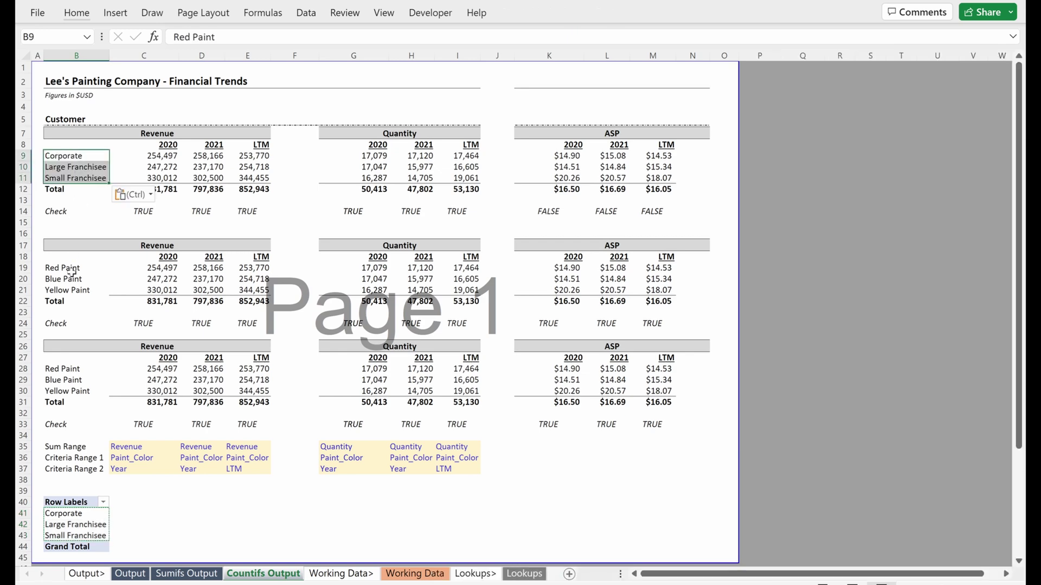
pyautogui.click(74, 268)
pyautogui.hotkey('ctrl', 'v')
pyautogui.moveTo(69, 369); pyautogui.dragTo(71, 390)
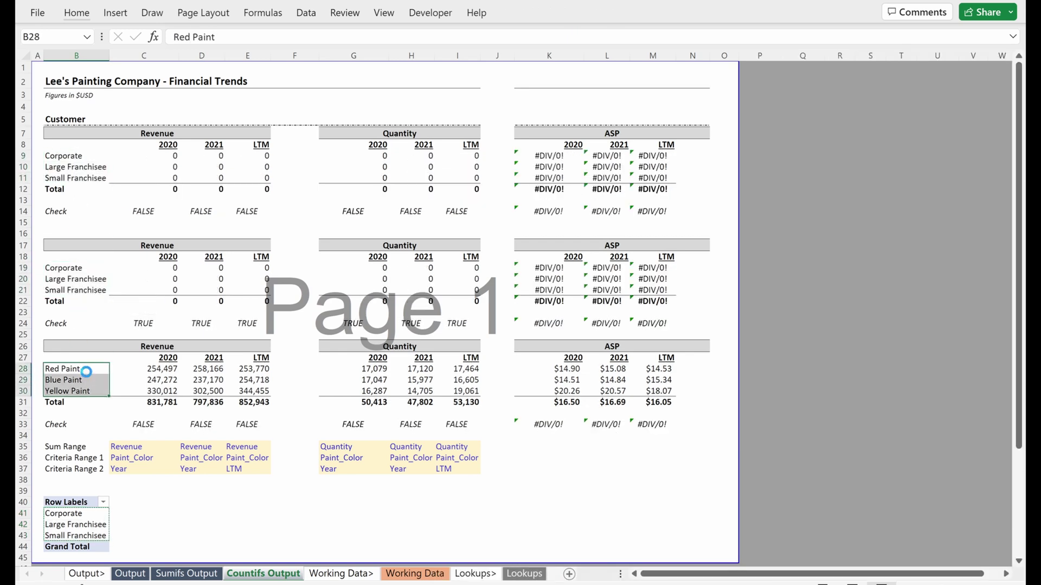
pyautogui.hotkey('ctrl', 'v')
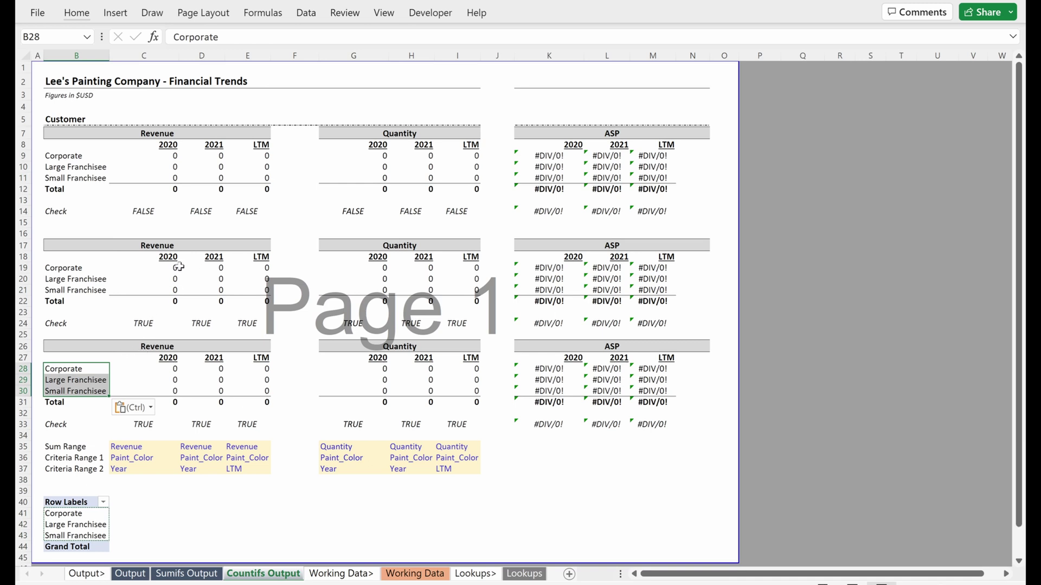
# Step: Replace Ownership Category with Owner as the PivotTable's row field and look over the owner list
pyautogui.click(86, 513)
pyautogui.click(888, 482)
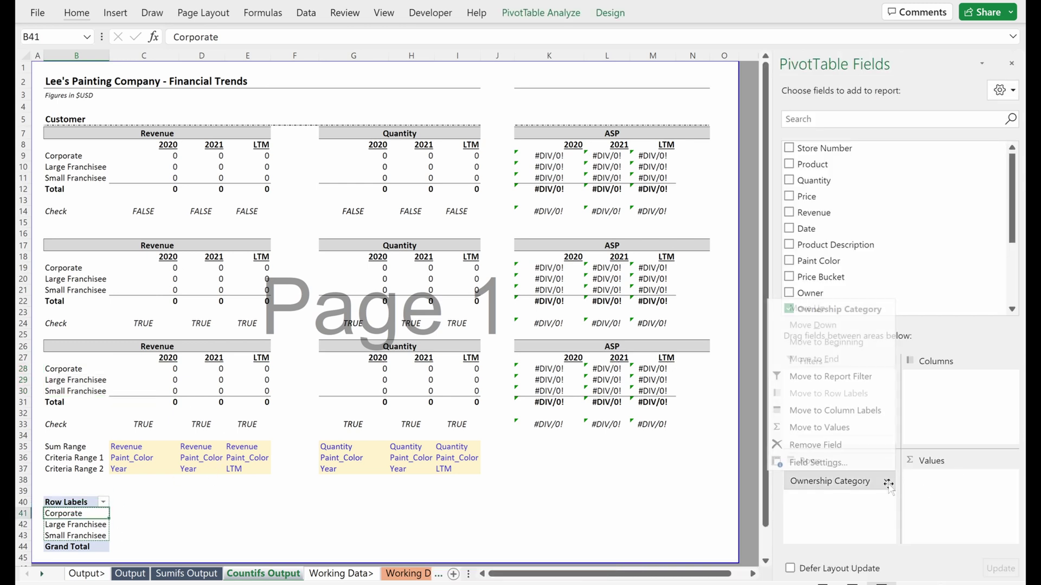
pyautogui.click(848, 445)
pyautogui.moveTo(817, 292); pyautogui.dragTo(826, 513)
pyautogui.scroll(-4, 155, 386)
pyautogui.scroll(4, 157, 389)
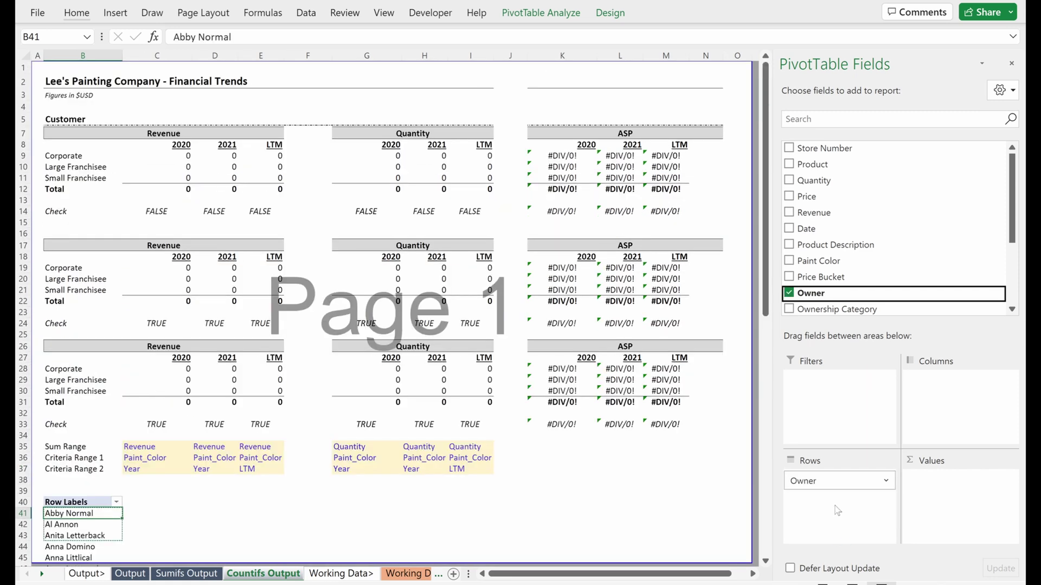
# Step: Remove Owner from the PivotTable's rows and add Ownership Category back
pyautogui.click(887, 484)
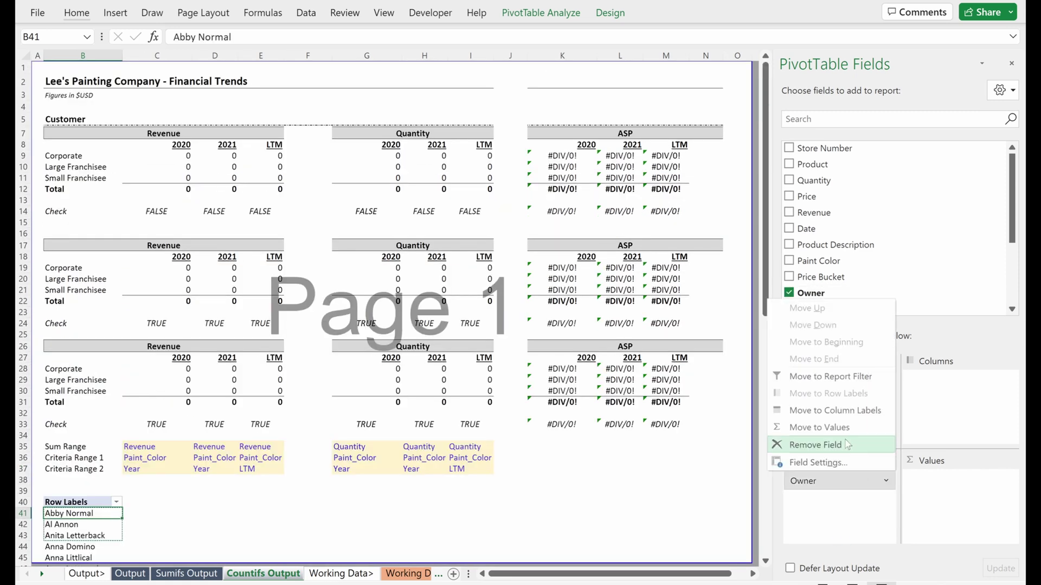
pyautogui.click(813, 442)
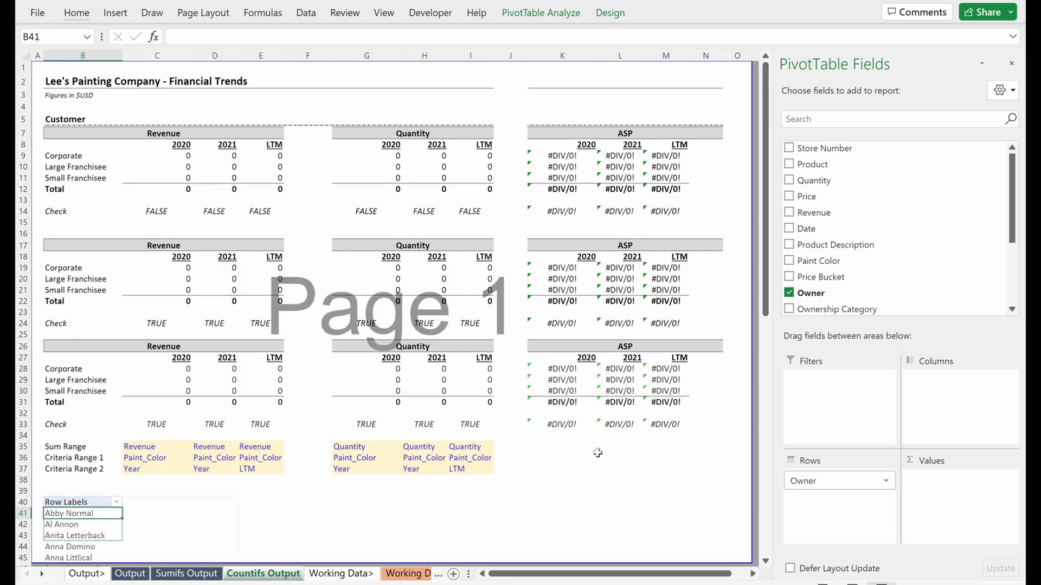
pyautogui.click(847, 308)
# Step: Examine the 2020 Corporate revenue formula in C9 and the Paint Color and Ownership Category columns on the Working Data sheet
pyautogui.click(157, 155)
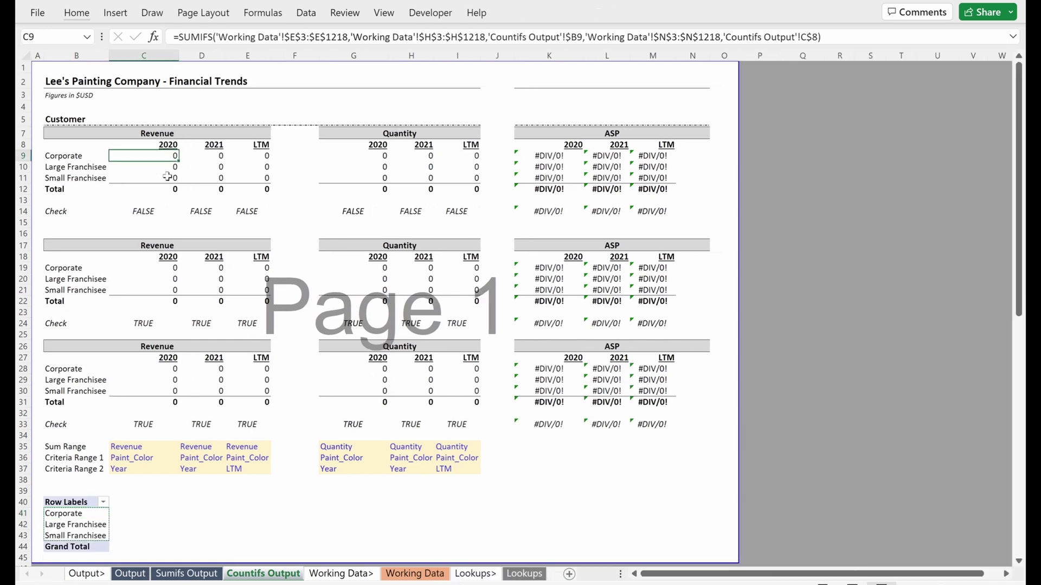
pyautogui.press('F2')
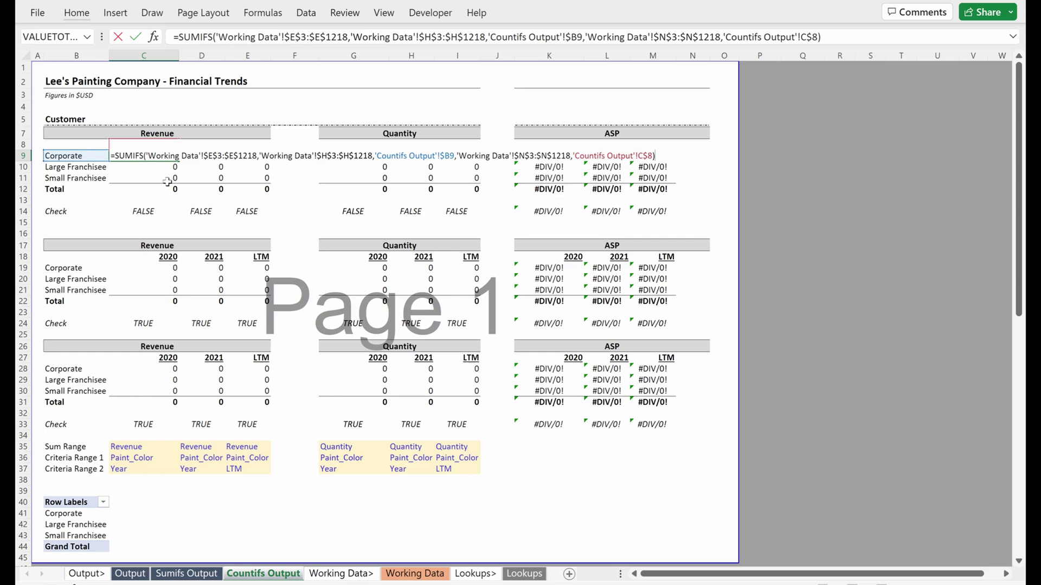
pyautogui.press('Escape')
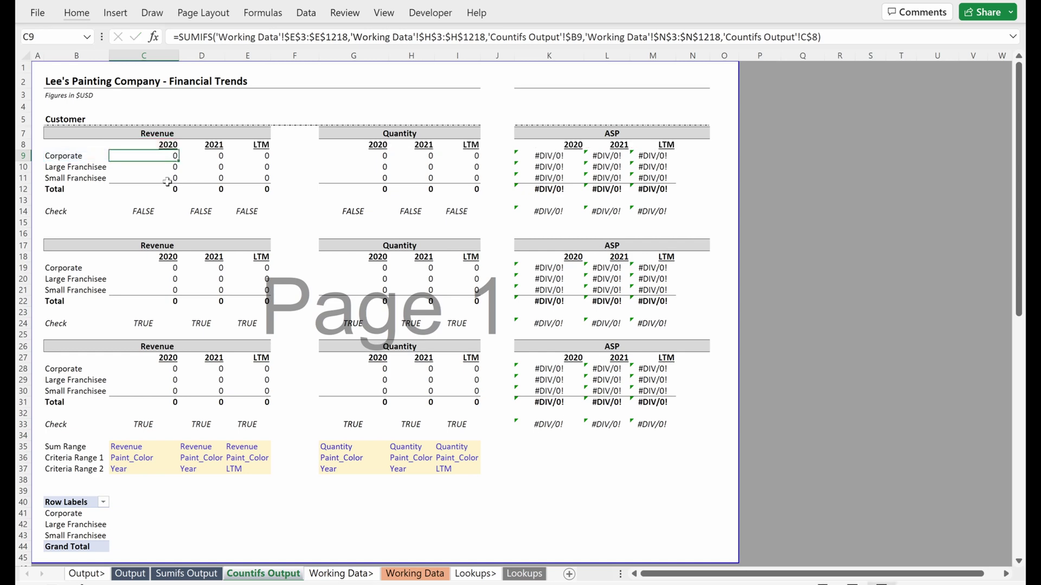
pyautogui.hotkey('ctrl', 'pagedown')
pyautogui.hotkey('ctrl', 'pagedown')
pyautogui.press('Right')
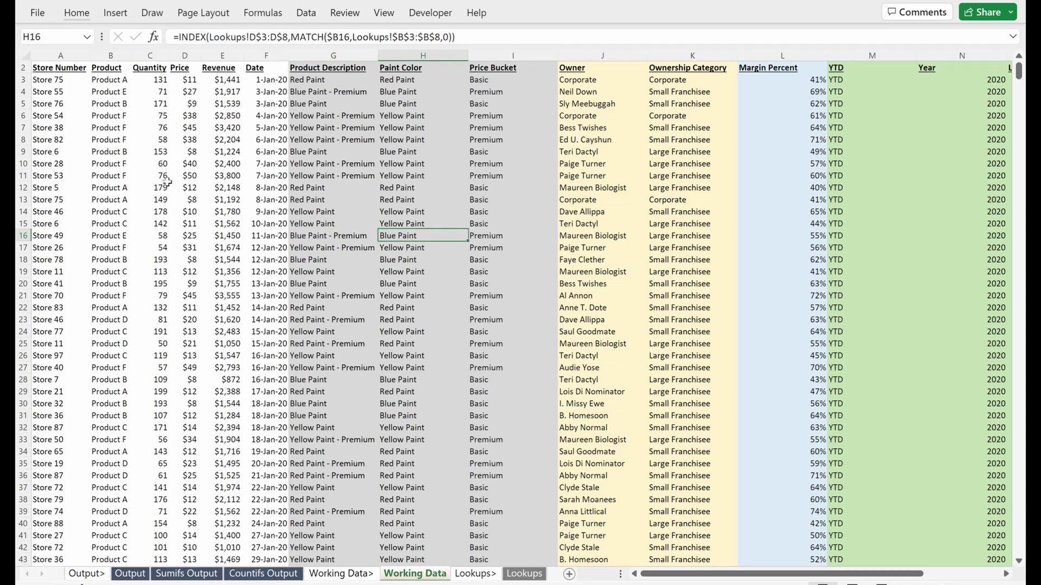
pyautogui.press('Right')
pyautogui.press('Right')
pyautogui.press('Right')
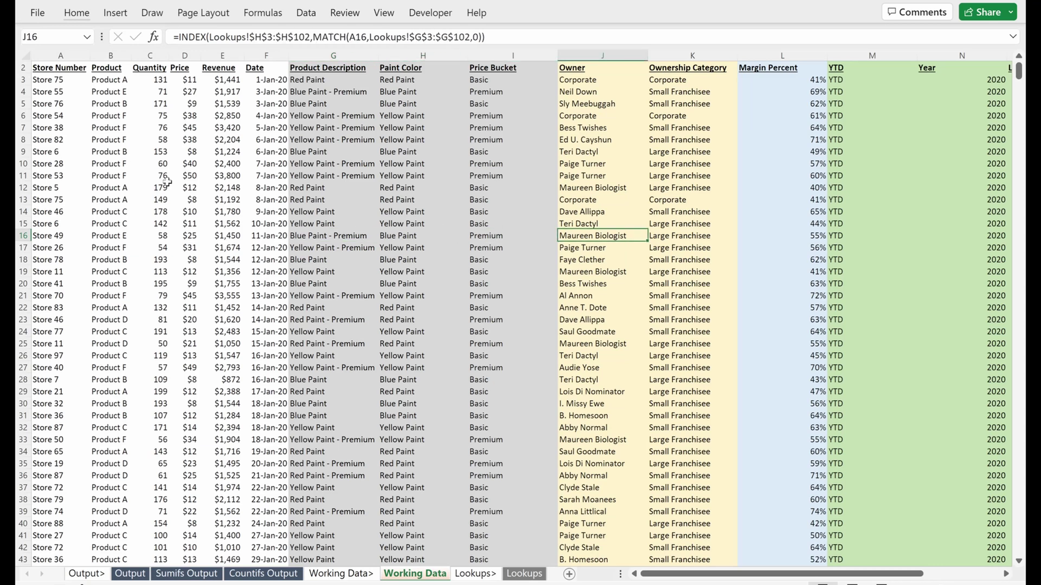
pyautogui.hotkey('ctrl', 'pageup')
pyautogui.hotkey('ctrl', 'pageup')
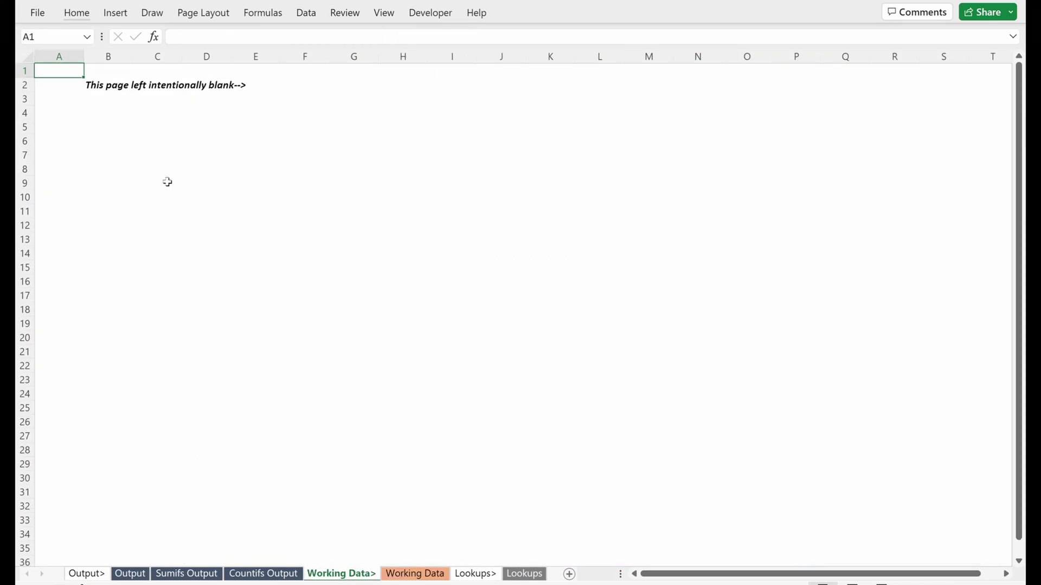
# Step: Replace every $H with $K in the Revenue and Quantity formulas of C9:I11 on Countifs Output
pyautogui.hotkey('shift', 'Right')
pyautogui.hotkey('shift', 'Right')
pyautogui.hotkey('shift', 'Right')
pyautogui.hotkey('shift', 'Right')
pyautogui.hotkey('shift', 'Right')
pyautogui.hotkey('shift', 'Right')
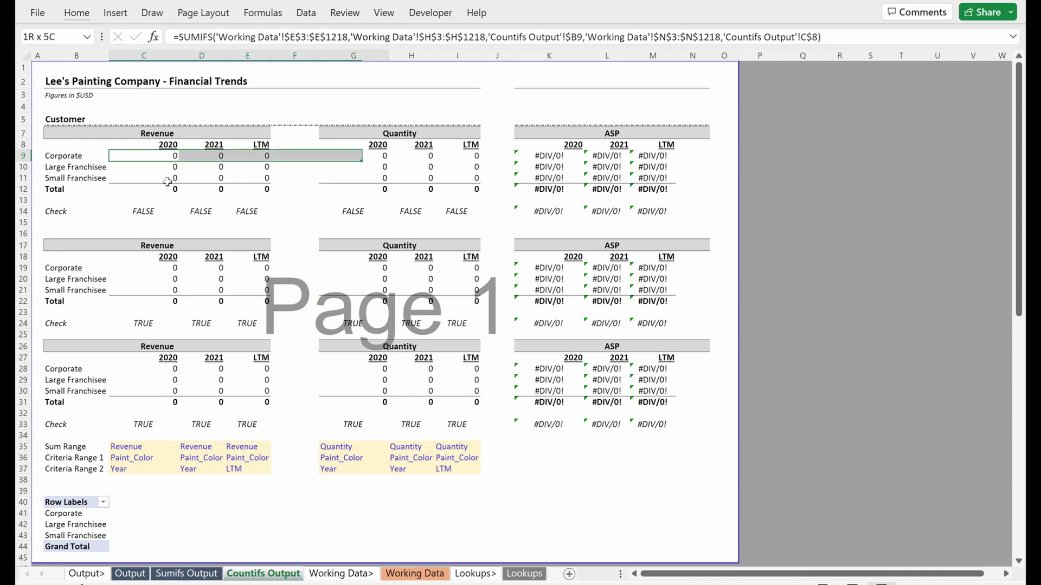
pyautogui.hotkey('shift', 'Down')
pyautogui.hotkey('shift', 'Down')
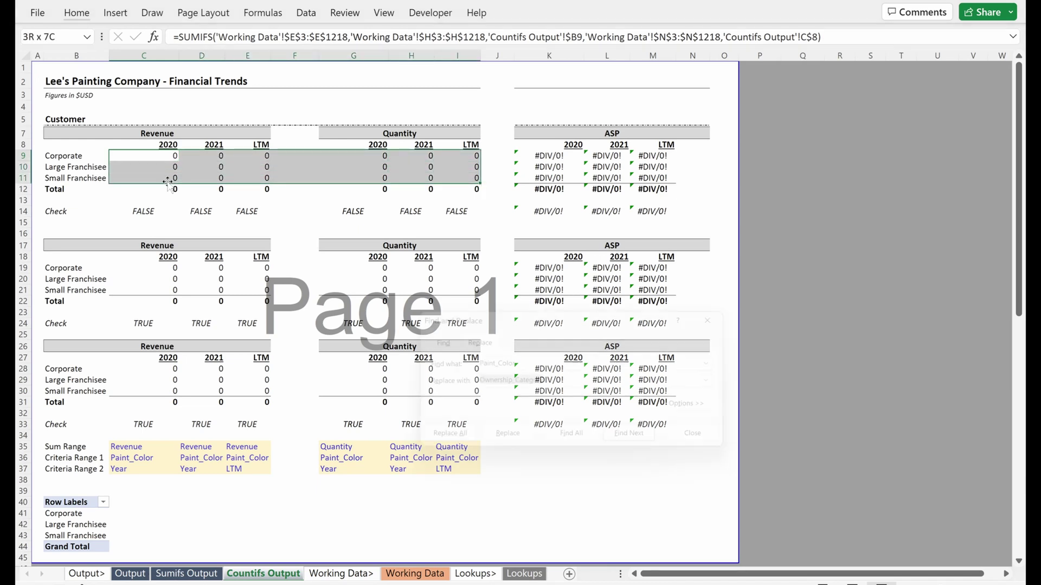
pyautogui.hotkey('ctrl', 'h')
pyautogui.hotkey('shift', 'Tab')
pyautogui.write('$')
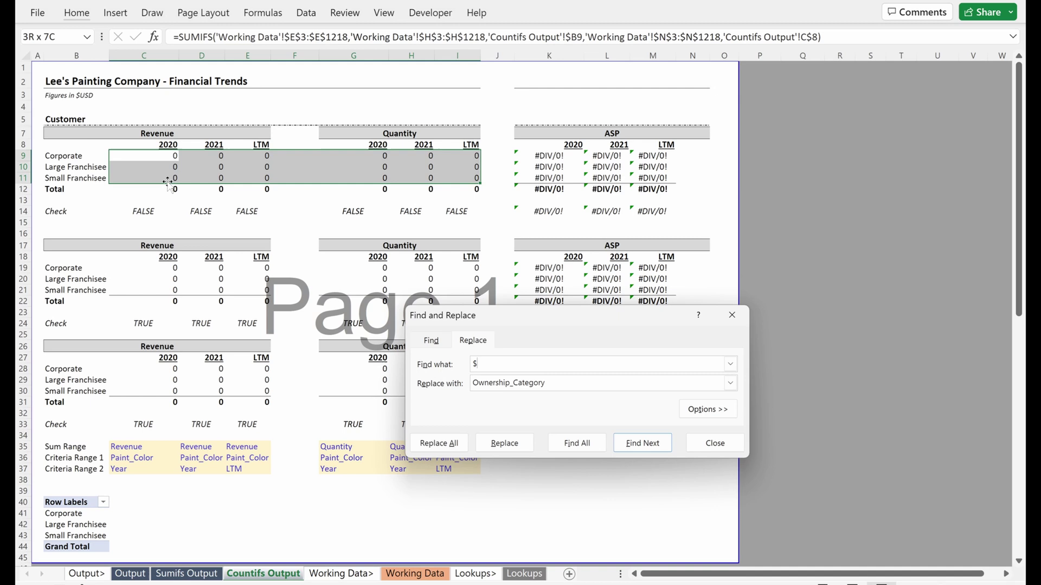
pyautogui.write('H')
pyautogui.press('Tab')
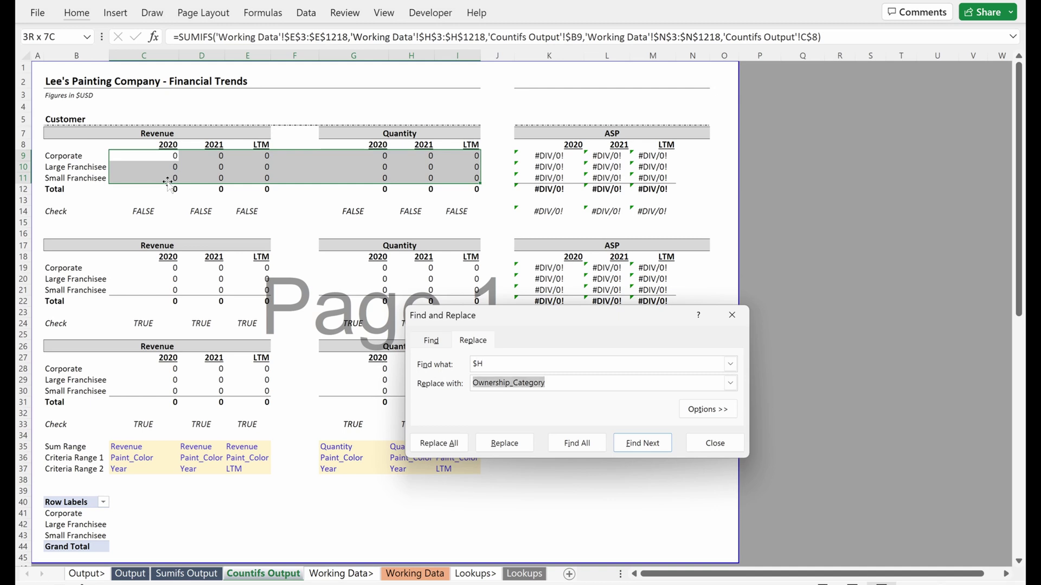
pyautogui.write('$K')
pyautogui.hotkey('alt', 'a')
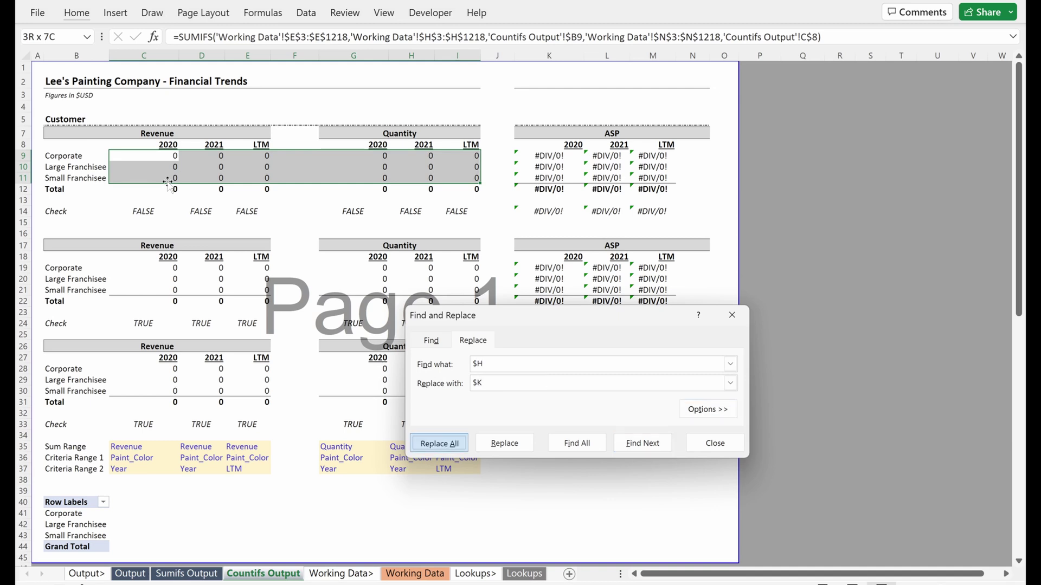
pyautogui.press('Return')
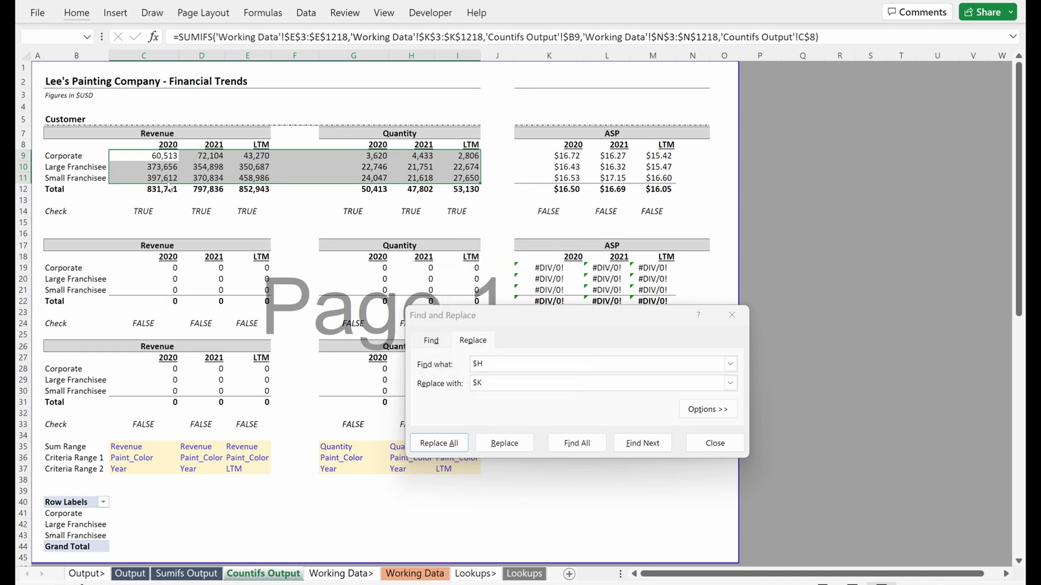
pyautogui.press('Escape')
# Step: Review the Revenue check formulas in row 14 of the first block
pyautogui.press('Down')
pyautogui.press('Down')
pyautogui.press('Down')
pyautogui.press('Down')
pyautogui.press('Down')
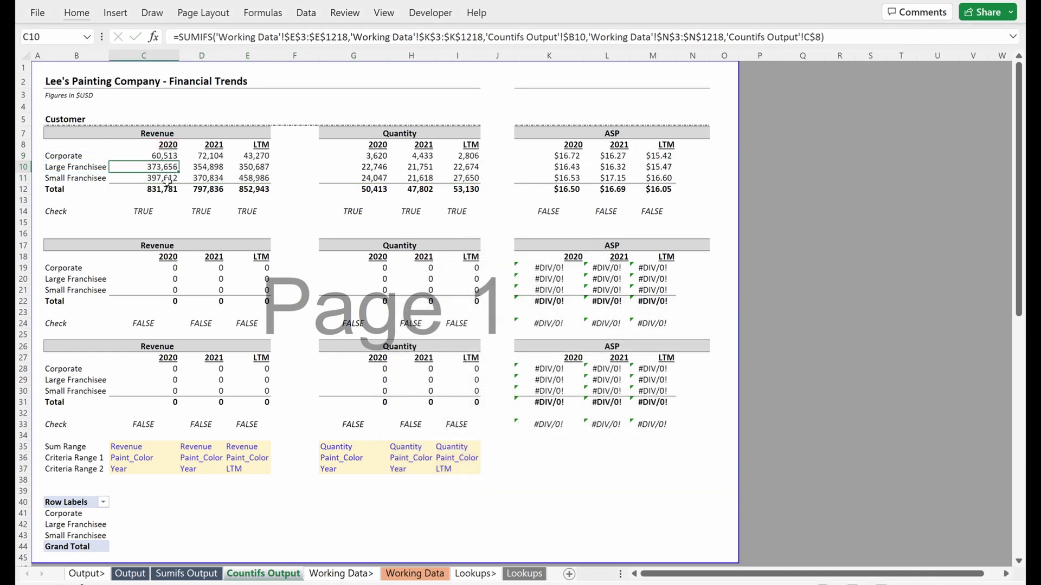
pyautogui.press('F2')
pyautogui.press('Tab')
pyautogui.press('F2')
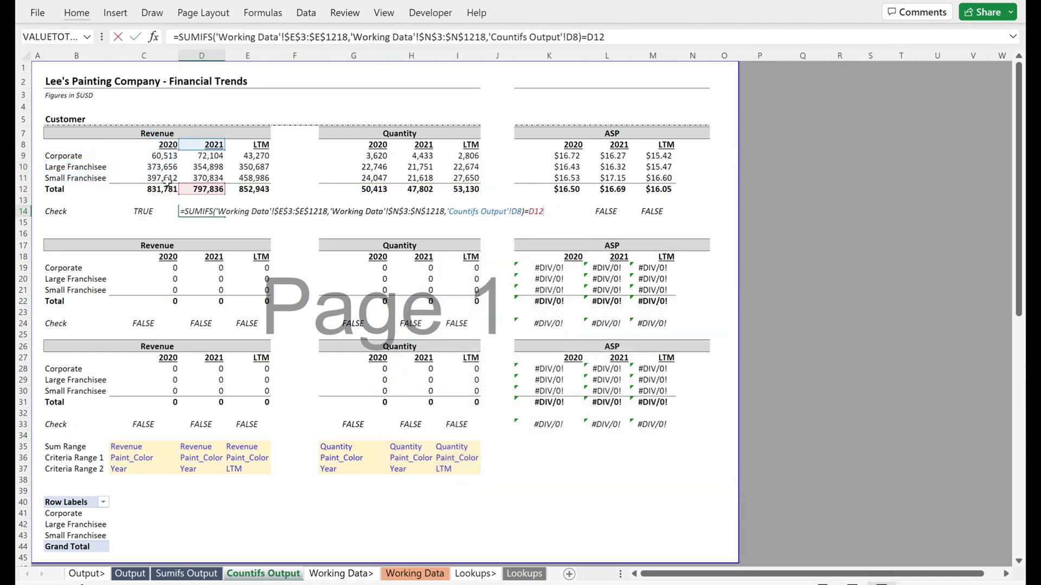
pyautogui.press('Tab')
pyautogui.press('F2')
pyautogui.hotkey('ctrl', 'Return')
pyautogui.press('F2')
pyautogui.hotkey('ctrl', 'Return')
pyautogui.press('F2')
pyautogui.hotkey('ctrl', 'Return')
pyautogui.press('Tab')
pyautogui.press('Tab')
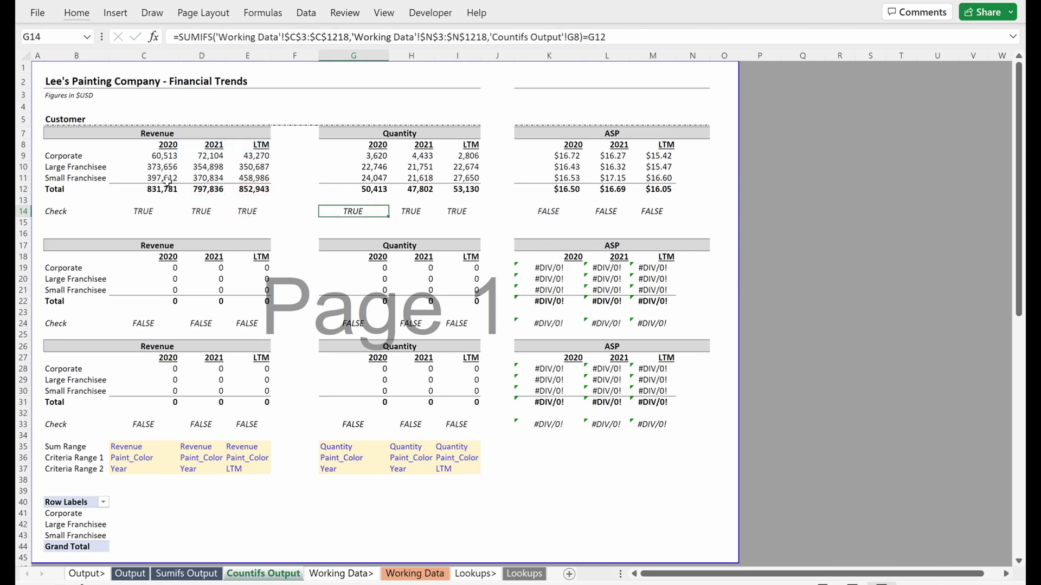
# Step: Compare the first block's totals between the Sumifs Output and Countifs Output sheets
pyautogui.hotkey('ctrl', 'pageup')
pyautogui.hotkey('ctrl', 'pagedown')
pyautogui.hotkey('ctrl', 'pageup')
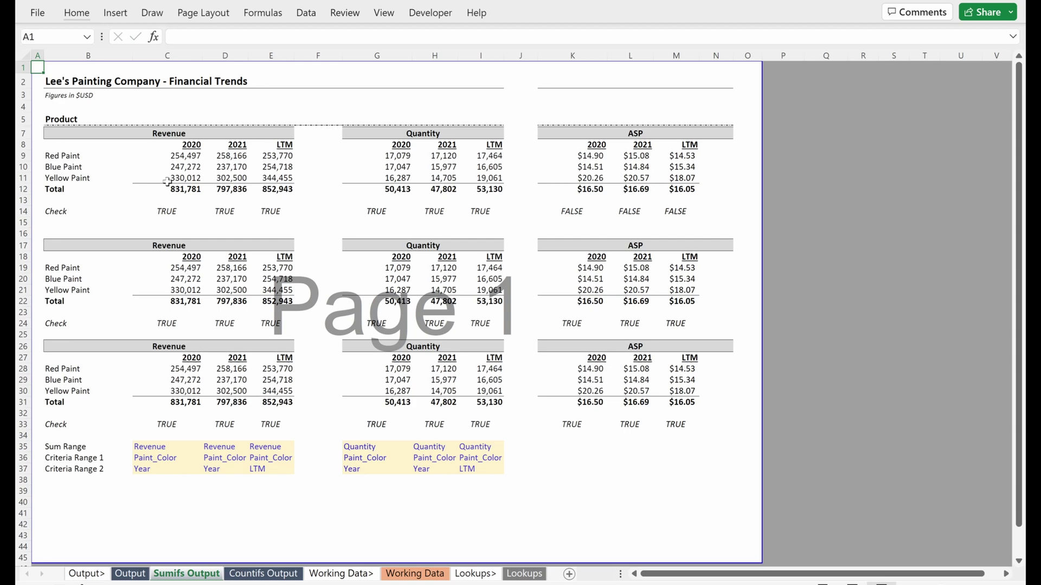
pyautogui.hotkey('ctrl', 'pagedown')
pyautogui.hotkey('ctrl', 'pageup')
pyautogui.hotkey('ctrl', 'pagedown')
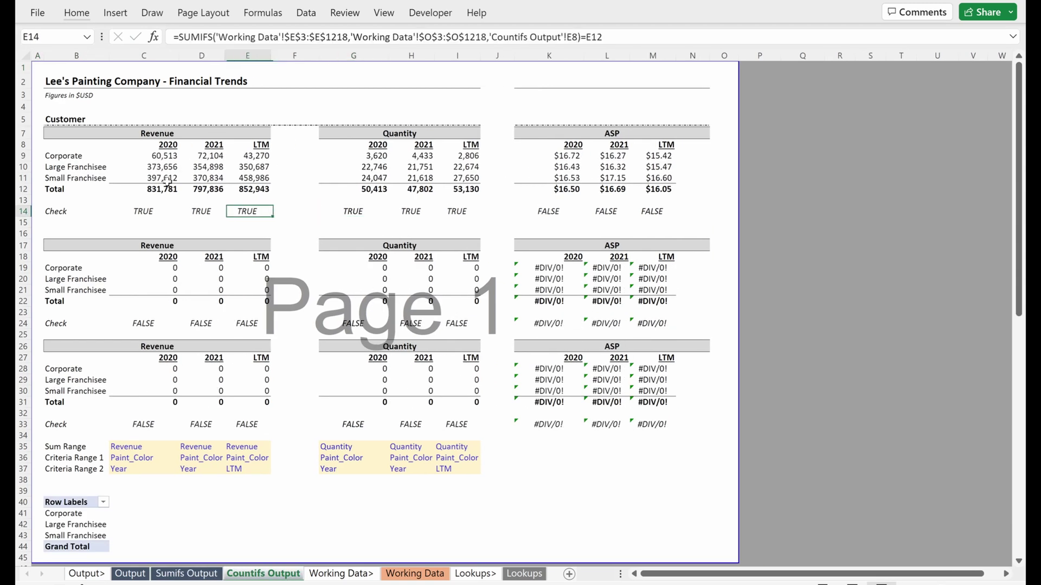
# Step: Change the first block's Quantity header in G7 to Orders
pyautogui.press('Tab')
pyautogui.press('Tab')
pyautogui.press('Up')
pyautogui.press('Up')
pyautogui.press('Up')
pyautogui.press('Up')
pyautogui.press('Up')
pyautogui.press('Up')
pyautogui.press('Up')
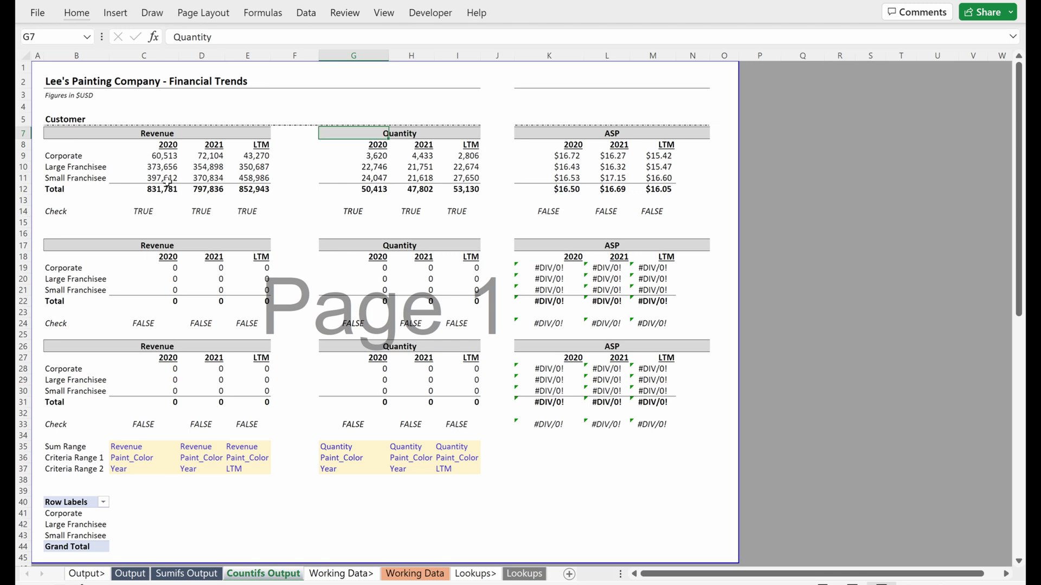
pyautogui.write('Orders')
pyautogui.press('Return')
# Step: Examine the Orders header and the SUMIFS formula in G9 beneath it
pyautogui.press('Down')
pyautogui.press('F2')
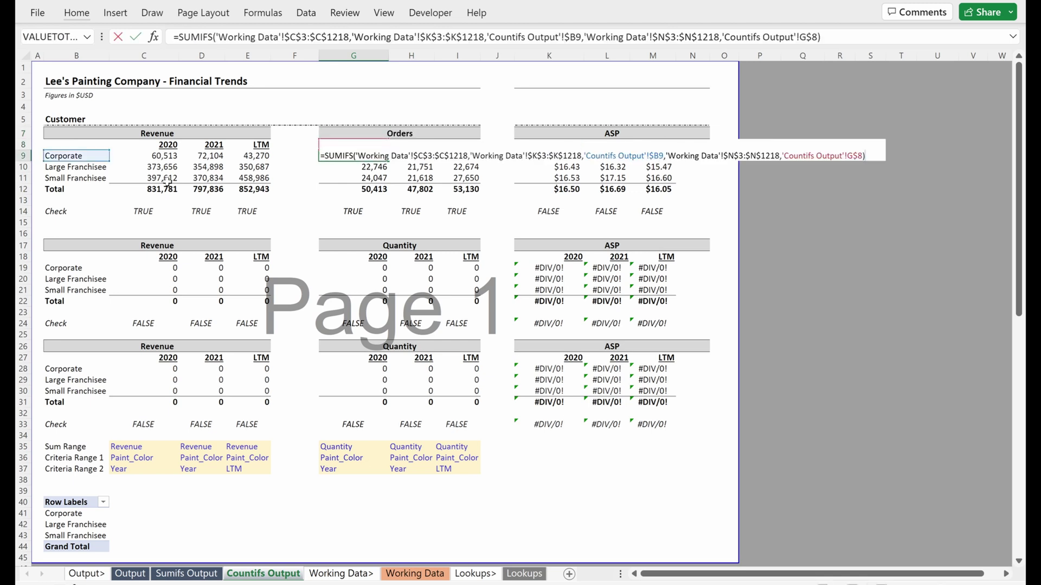
pyautogui.press('Escape')
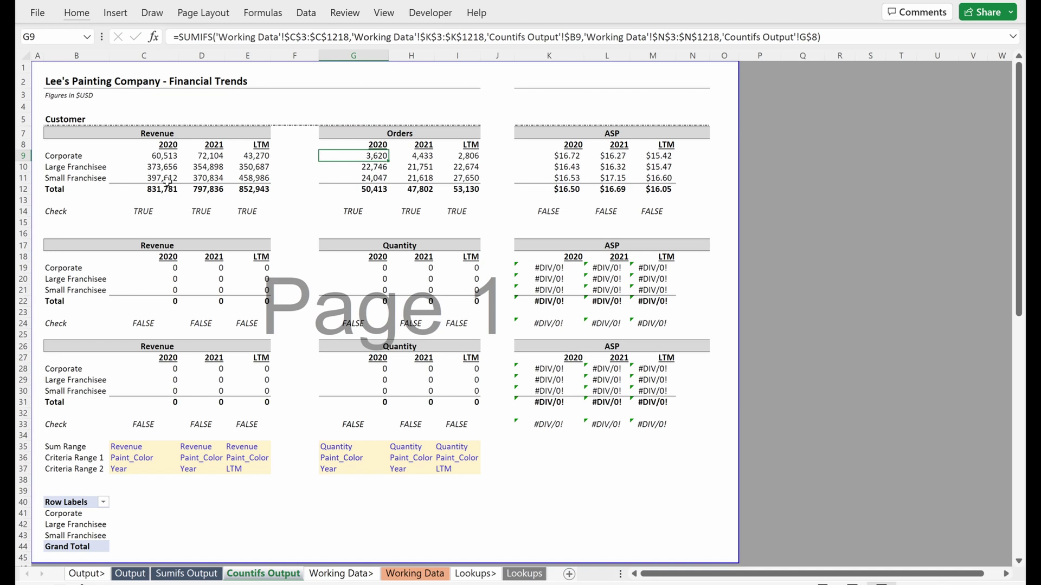
pyautogui.press('Up')
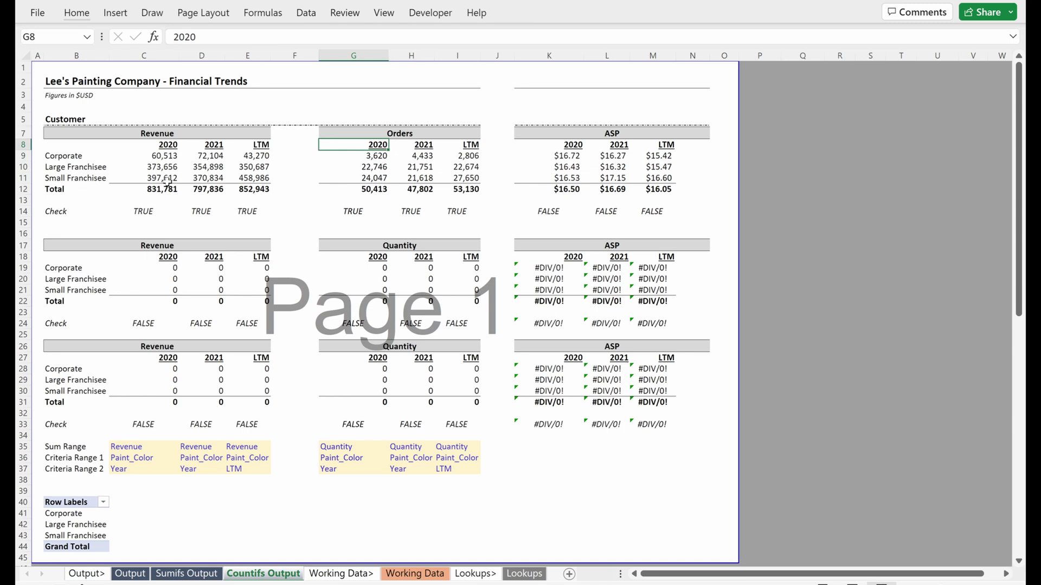
pyautogui.press('Up')
pyautogui.press('F2')
pyautogui.press('Return')
pyautogui.press('Down')
pyautogui.press('F2')
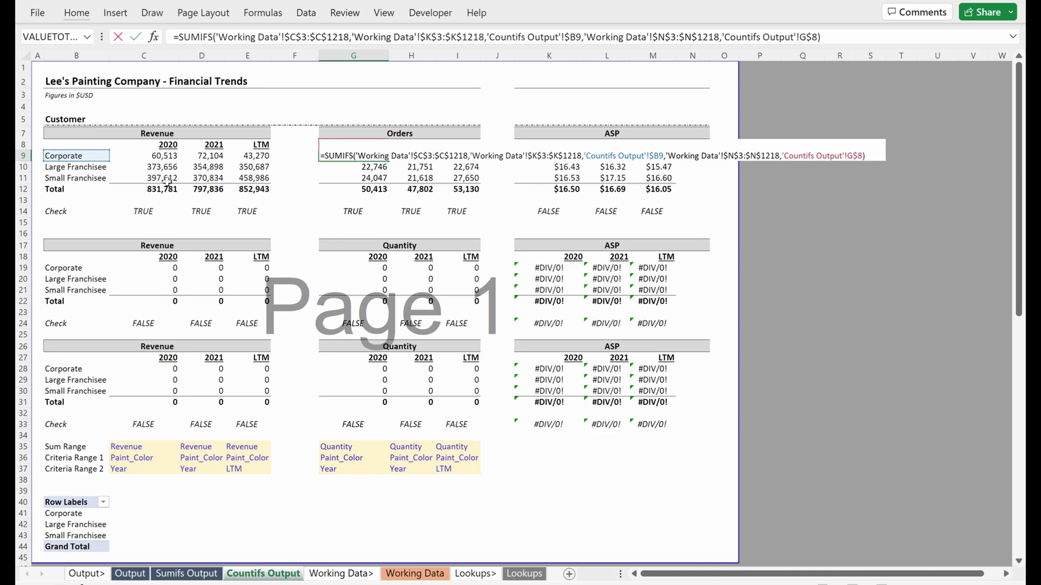
pyautogui.press('Escape')
# Step: Examine row 17 on the Working Data sheet as an example of a single order, and return to Countifs Output
pyautogui.hotkey('ctrl', 'pagedown')
pyautogui.hotkey('ctrl', 'pagedown')
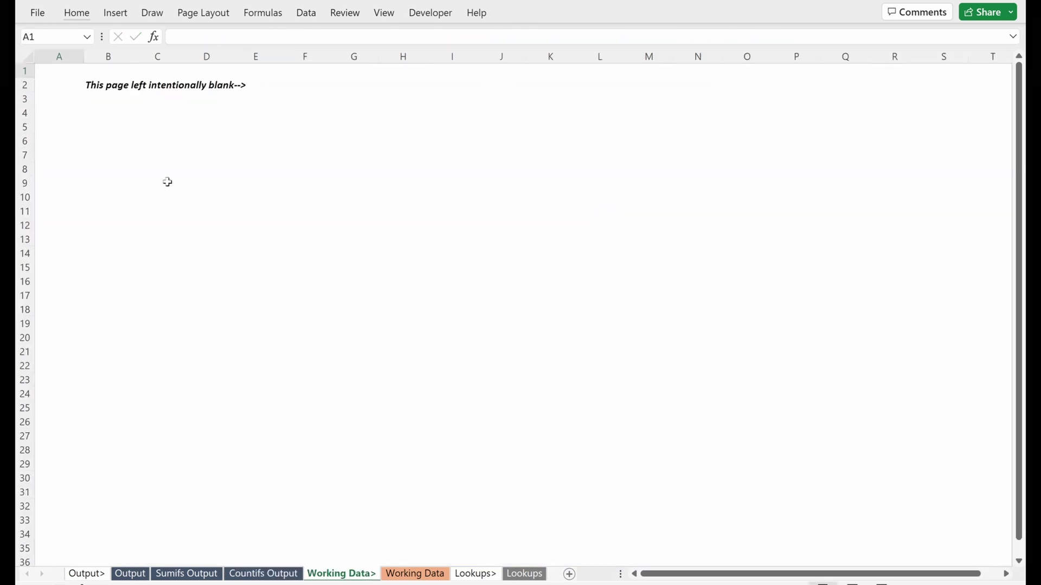
pyautogui.hotkey('shift', 'space')
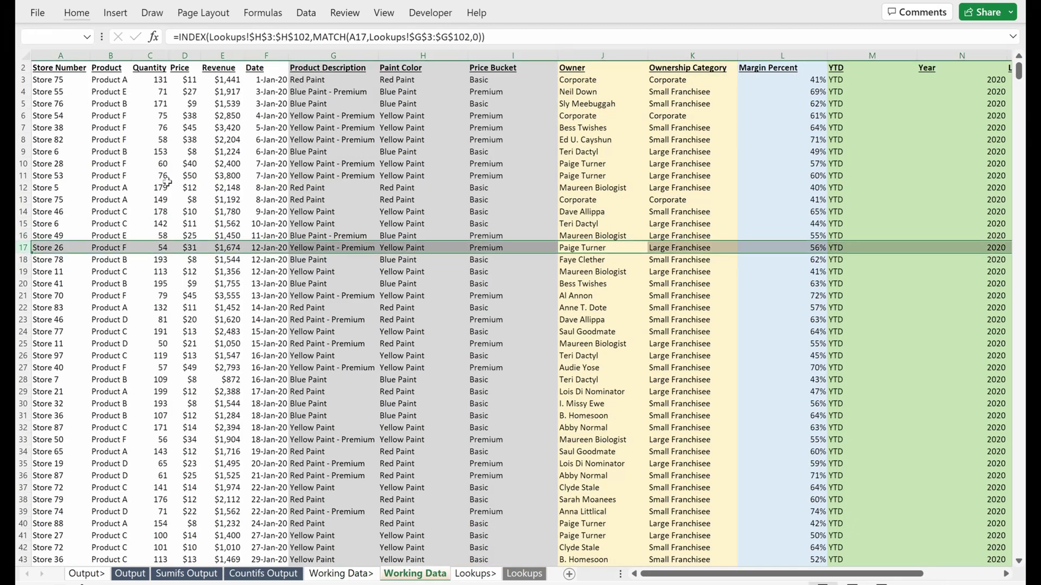
pyautogui.press('Left')
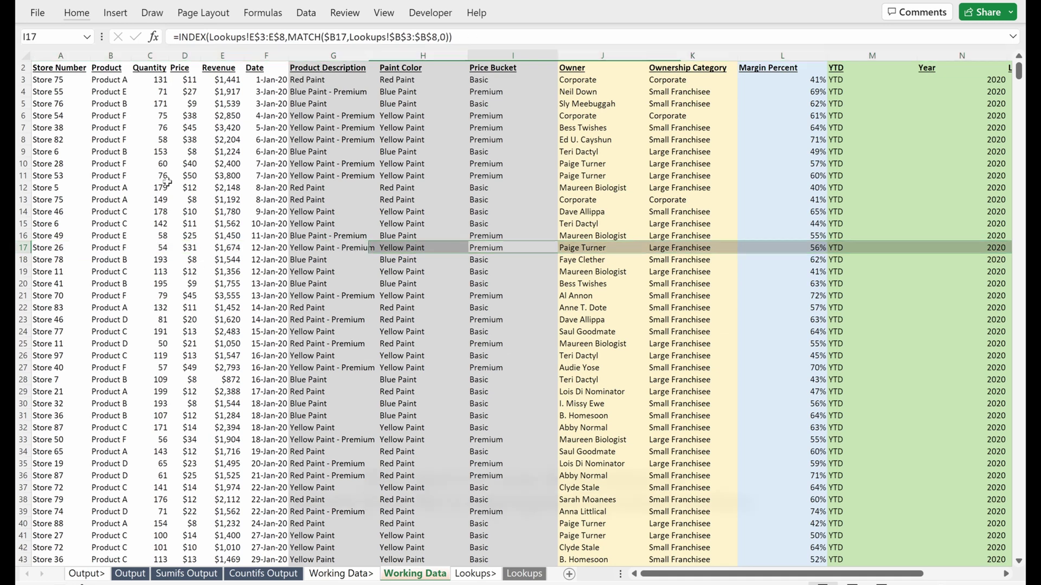
pyautogui.hotkey('shift', 'space')
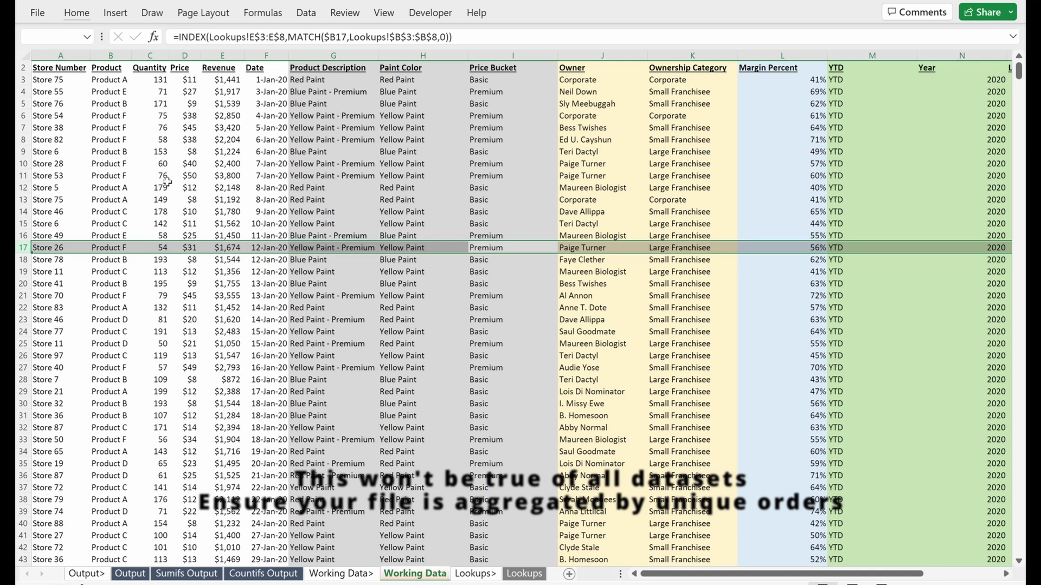
pyautogui.press('Right')
pyautogui.hotkey('ctrl', 'pageup')
pyautogui.hotkey('ctrl', 'pageup')
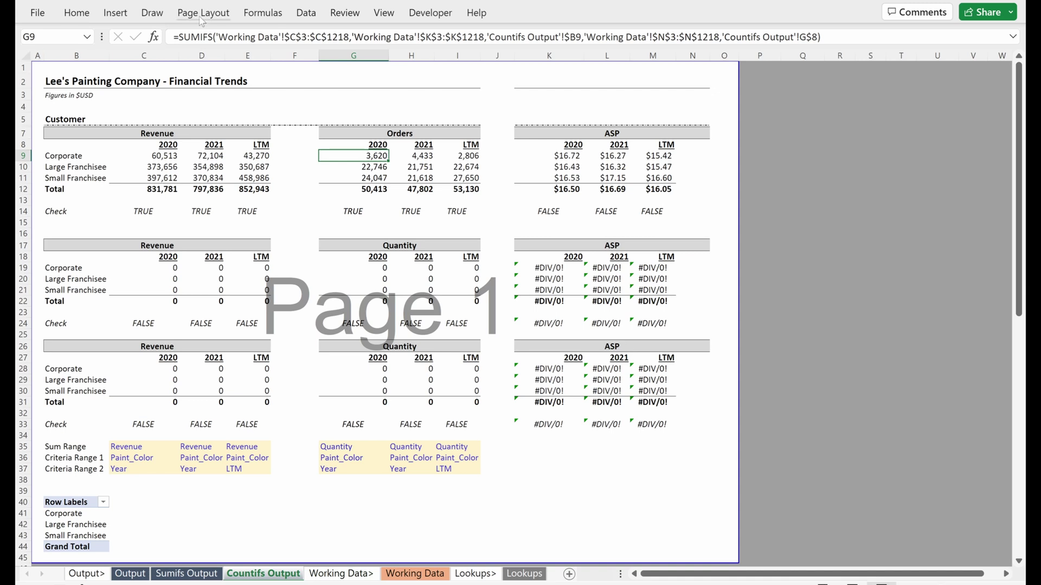
# Step: Inspect the SUMIFS function name and its sum range in G9's formula
pyautogui.moveTo(180, 37); pyautogui.dragTo(216, 37)
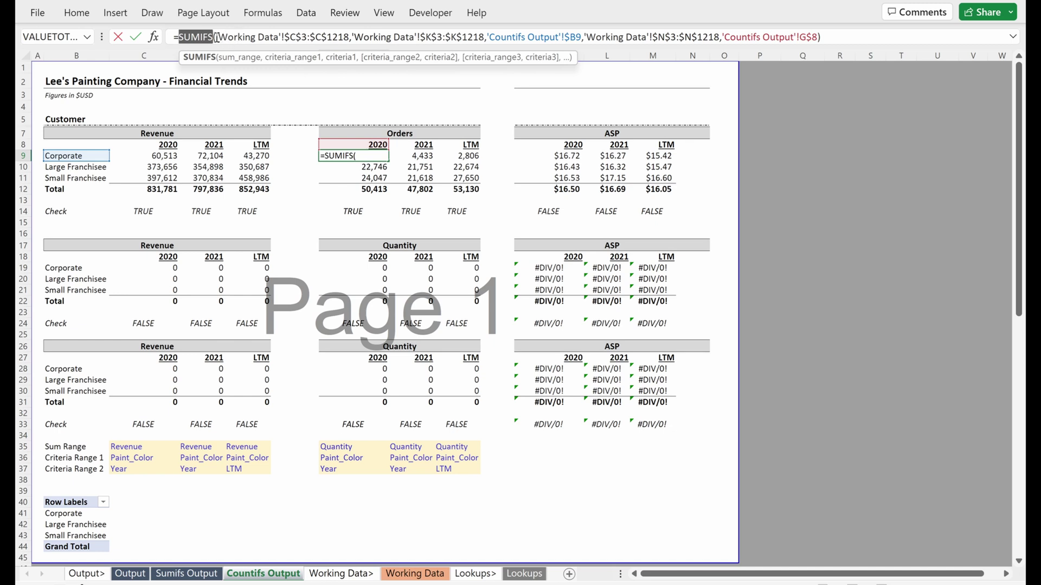
pyautogui.moveTo(216, 37); pyautogui.dragTo(351, 37)
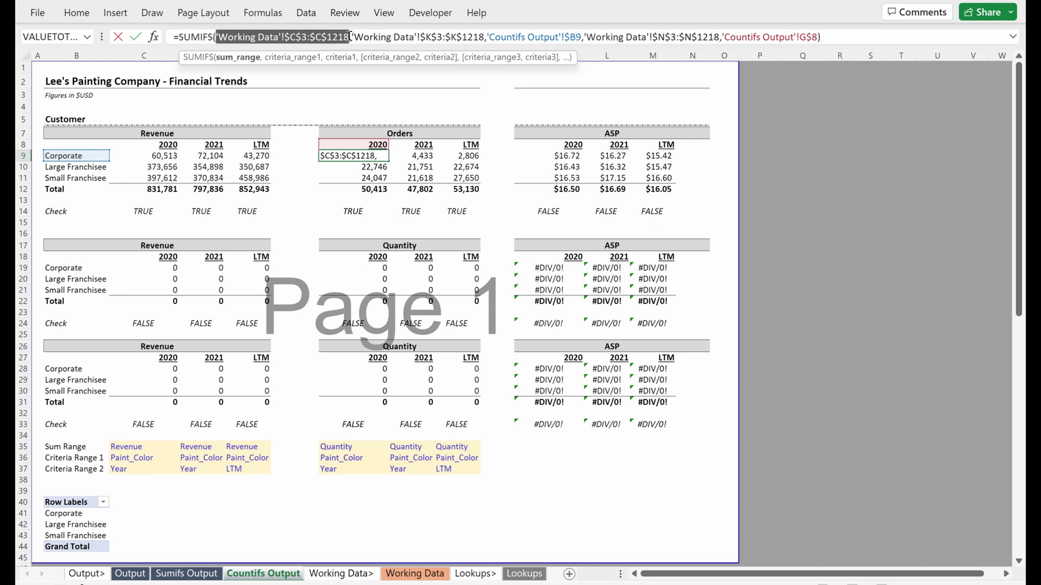
pyautogui.press('Escape')
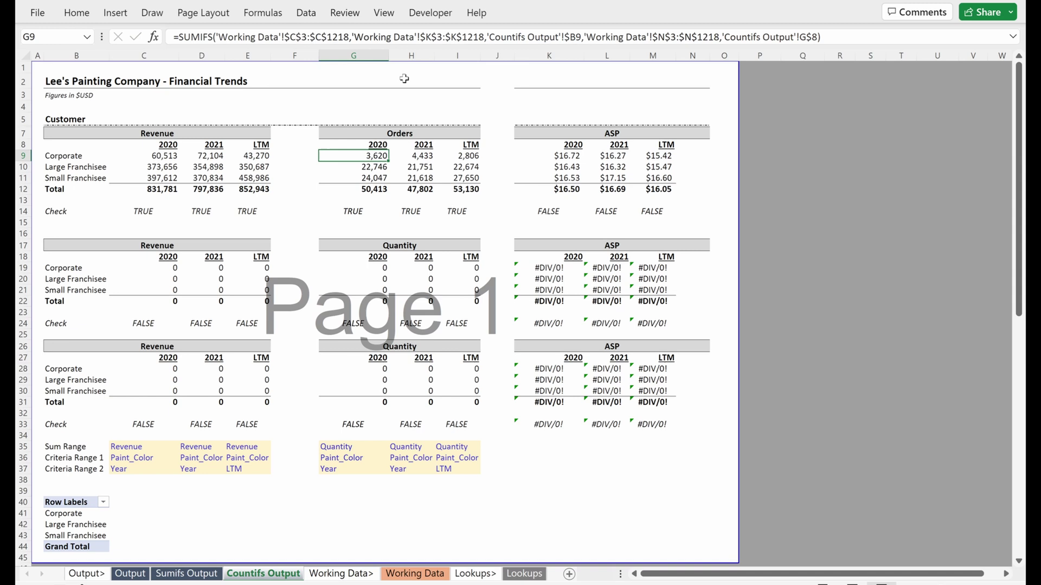
# Step: Start a COUNTIFS formula in G9 using the Ownership_Category range from Working Data as the first criteria range
pyautogui.write('=c')
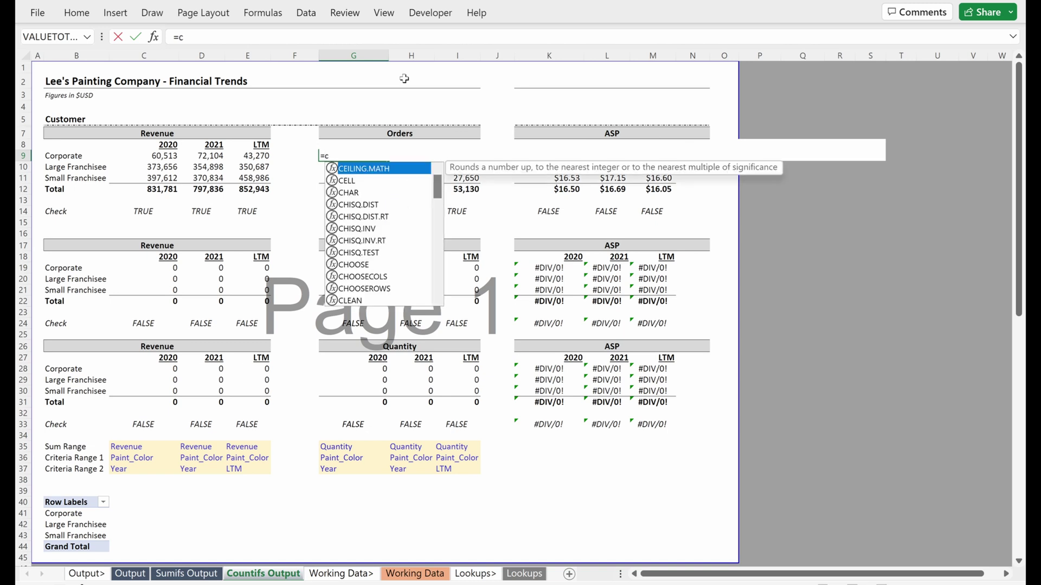
pyautogui.write('ountifs')
pyautogui.press('Tab')
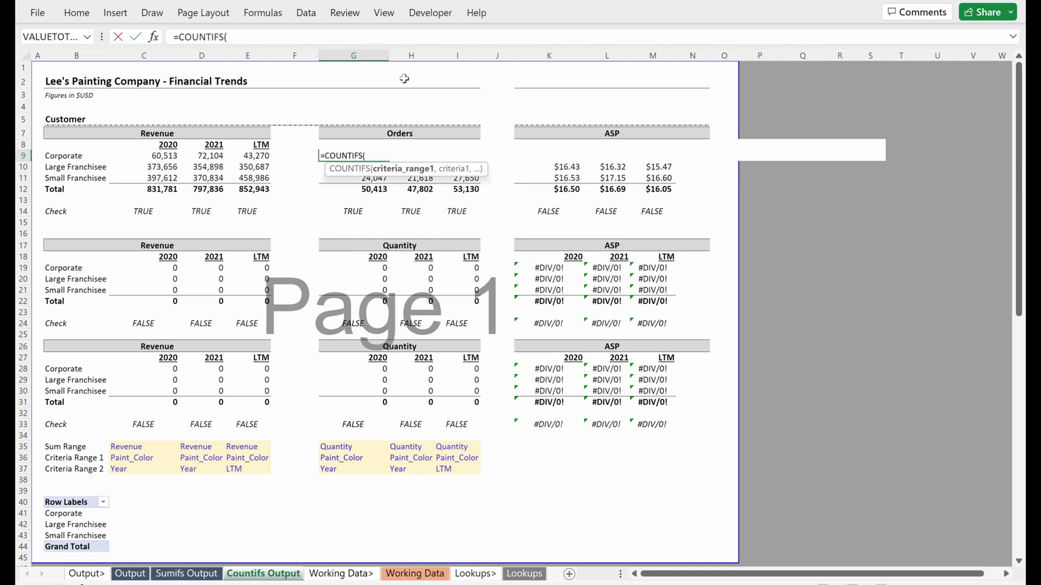
pyautogui.hotkey('ctrl', 'pagedown')
pyautogui.hotkey('ctrl', 'pagedown')
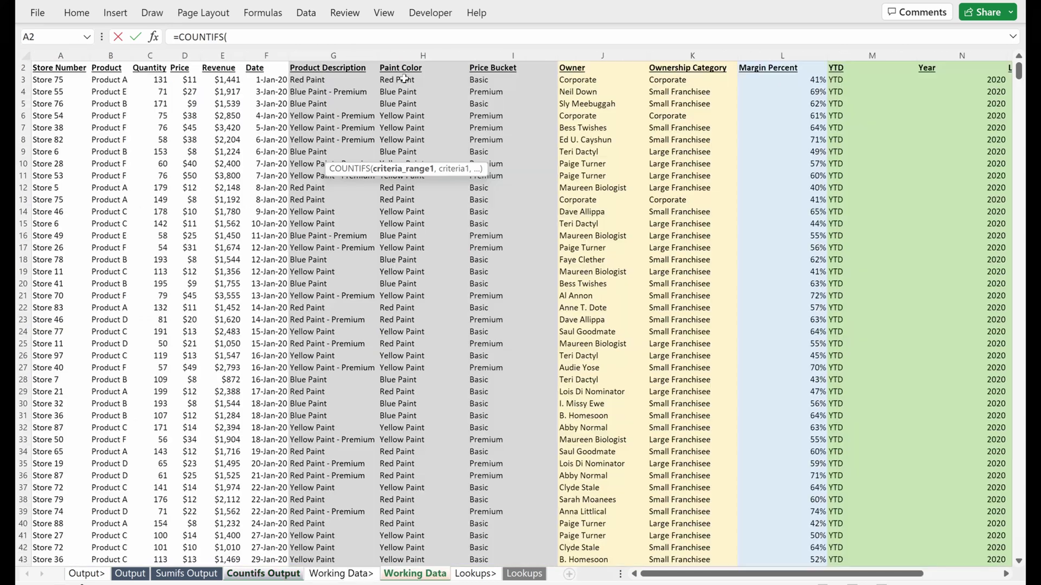
pyautogui.press('Right')
pyautogui.press('Right')
pyautogui.press('Right')
pyautogui.press('Right')
pyautogui.press('Right')
pyautogui.press('Right')
pyautogui.press('Right')
pyautogui.press('Right')
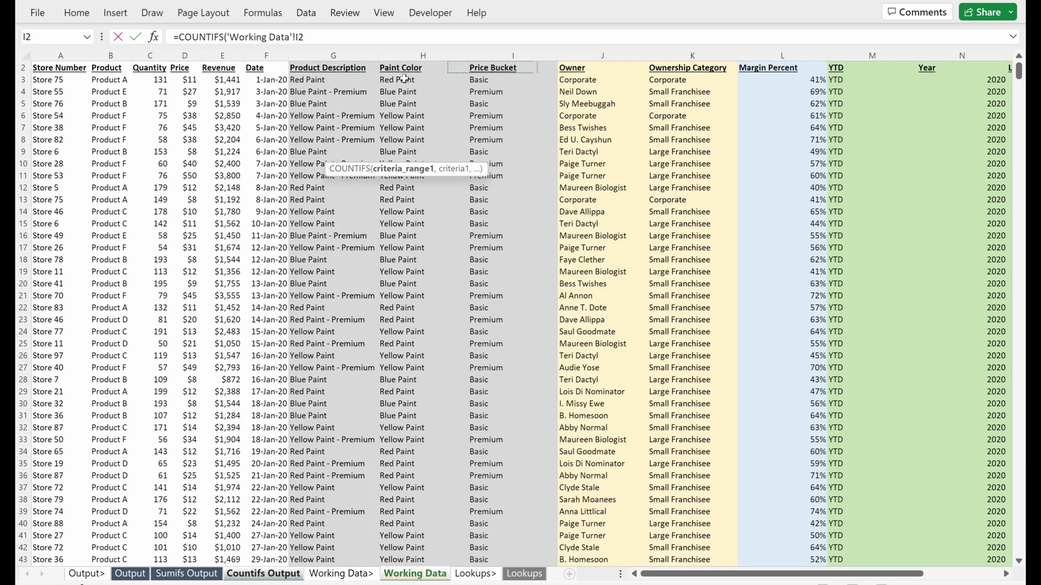
pyautogui.press('Right')
pyautogui.press('Right')
pyautogui.press('Down')
pyautogui.hotkey('ctrl', 'shift', 'Down')
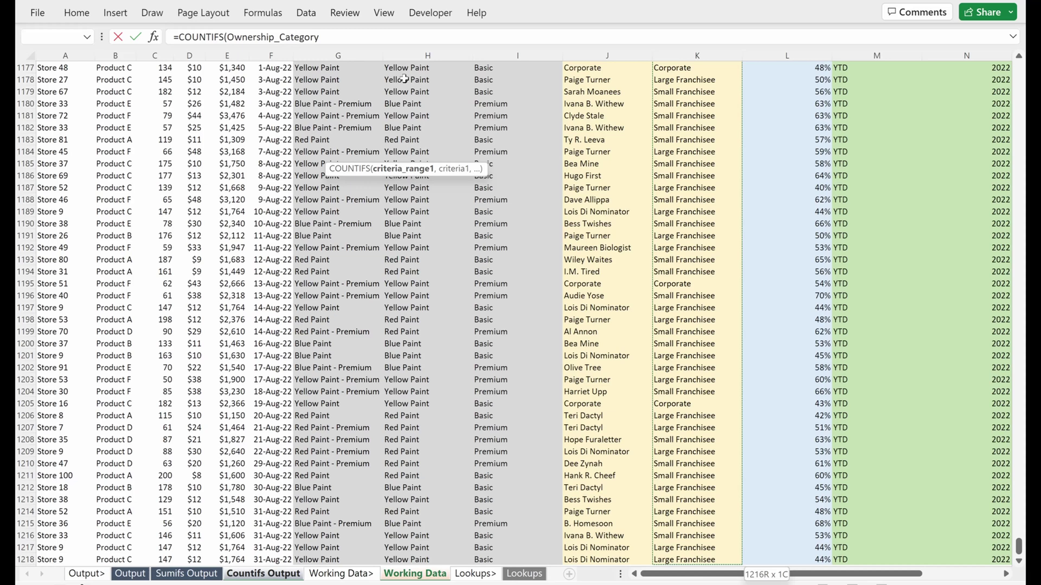
pyautogui.write(',')
# Step: Set the first COUNTIFS criterion to the Corporate label in B9 of Countifs Output, locking only the column as $B9
pyautogui.hotkey('ctrl', 'pageup')
pyautogui.hotkey('ctrl', 'pageup')
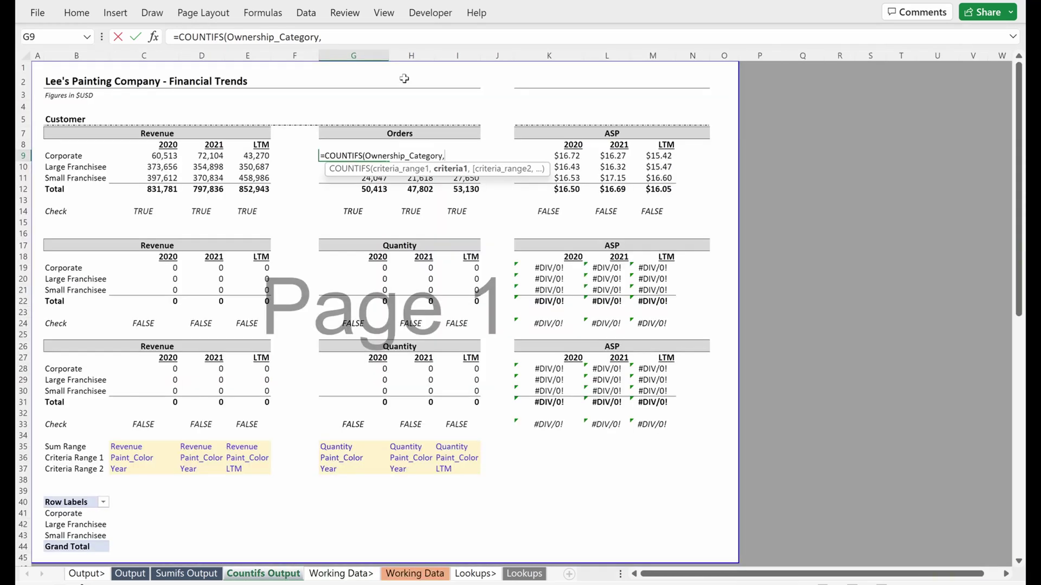
pyautogui.press('Left')
pyautogui.press('Left')
pyautogui.press('Left')
pyautogui.press('Left')
pyautogui.press('Left')
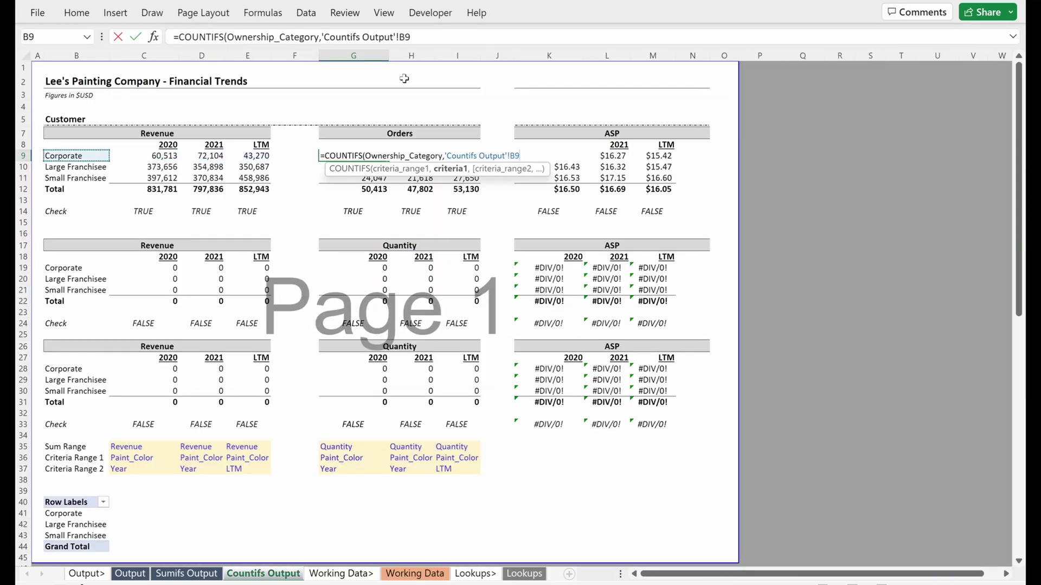
pyautogui.press('F4')
pyautogui.press('F4')
pyautogui.press('F4')
pyautogui.write(',')
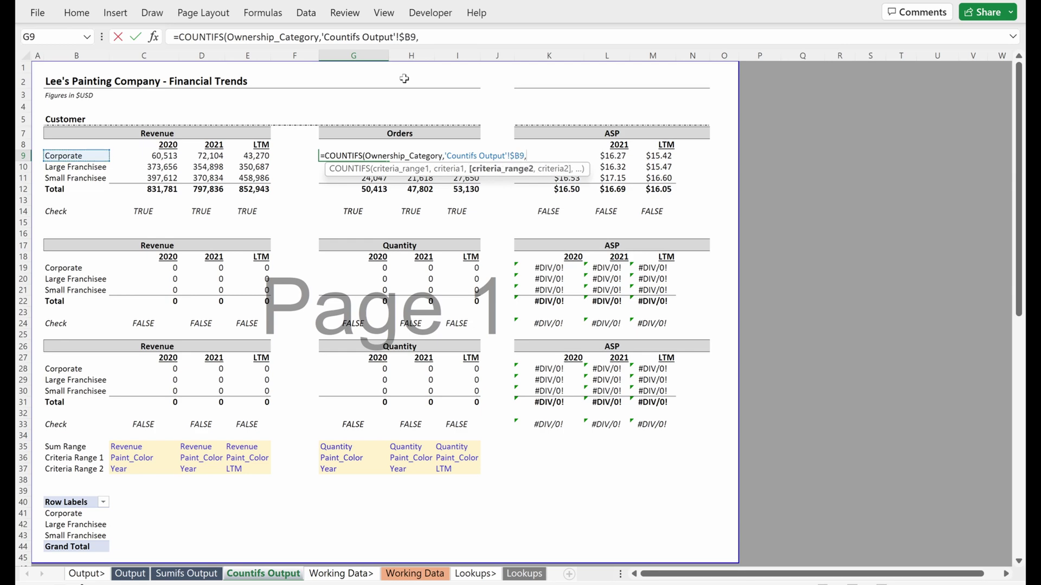
# Step: Add the Year range from Working Data as the formula's second criteria range
pyautogui.hotkey('ctrl', 'pagedown')
pyautogui.hotkey('ctrl', 'pagedown')
pyautogui.press('Right')
pyautogui.press('Right')
pyautogui.press('Right')
pyautogui.press('Right')
pyautogui.press('Right')
pyautogui.press('Right')
pyautogui.press('Right')
pyautogui.press('Right')
pyautogui.hotkey('ctrl', 'Up')
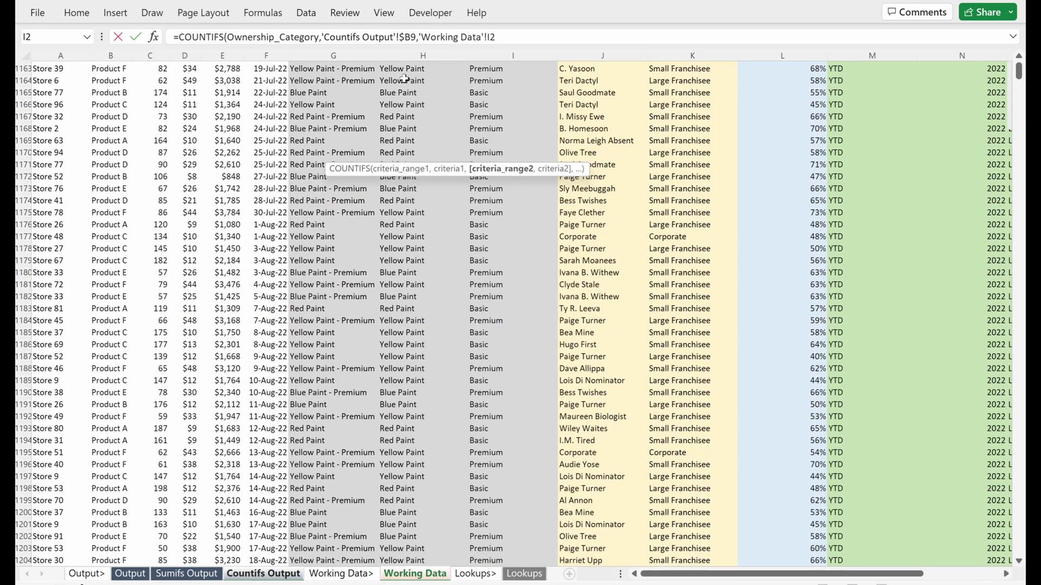
pyautogui.press('Right')
pyautogui.press('Right')
pyautogui.press('Right')
pyautogui.press('Right')
pyautogui.press('Right')
pyautogui.hotkey('shift', 'Down')
pyautogui.hotkey('ctrl', 'shift', 'Down')
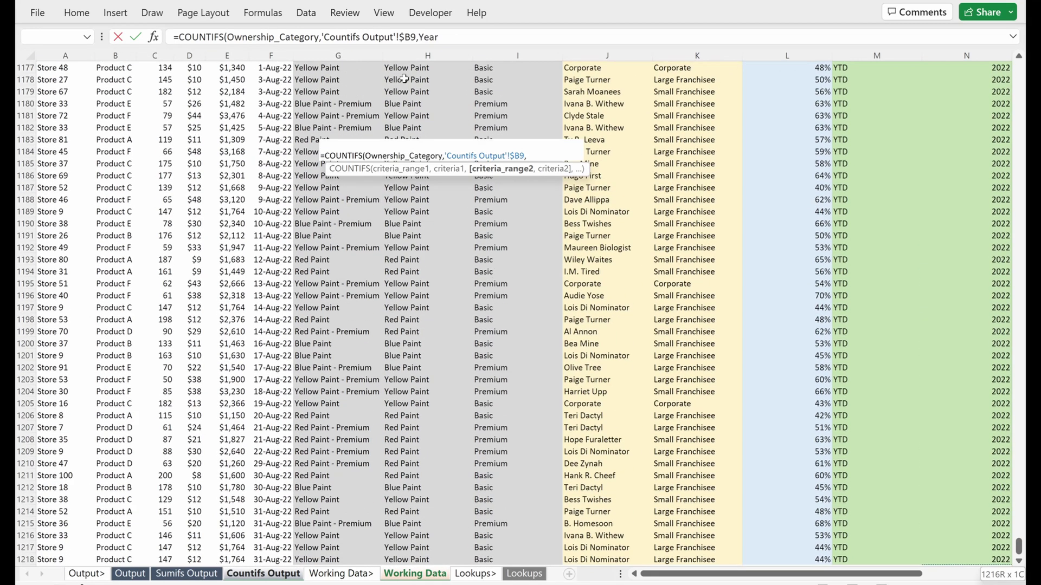
pyautogui.write(',')
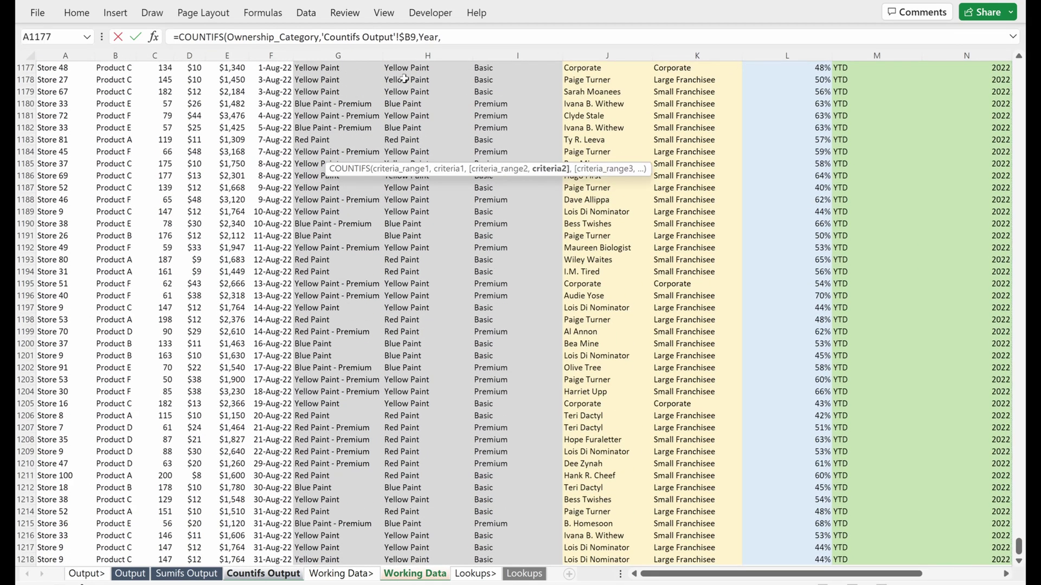
# Step: Set the second criterion to the 2020 header with its row locked as G$8, and enter the COUNTIFS formula in G9
pyautogui.hotkey('ctrl', 'pageup')
pyautogui.hotkey('ctrl', 'pageup')
pyautogui.press('Left')
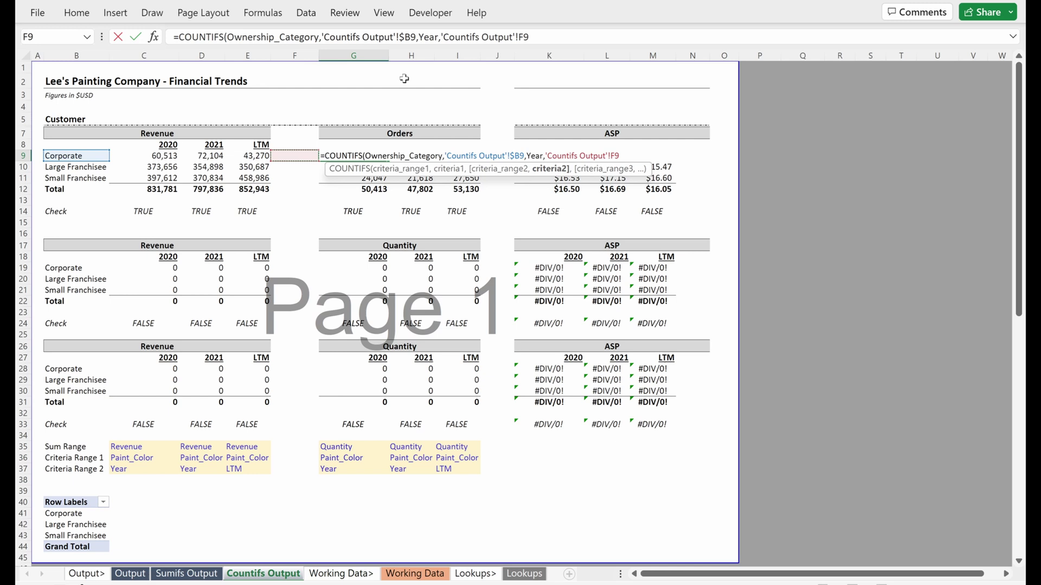
pyautogui.press('Up')
pyautogui.press('Right')
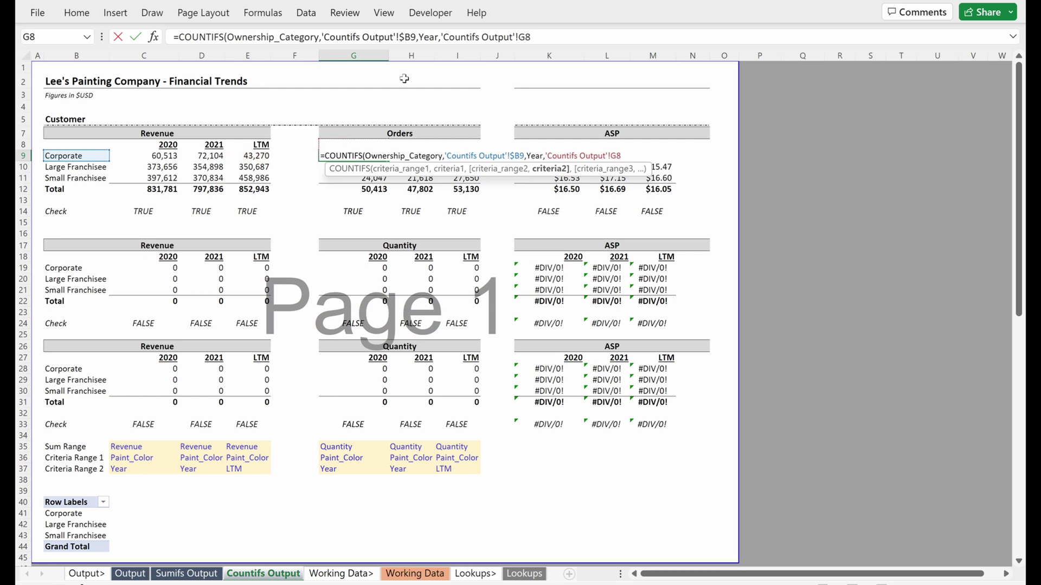
pyautogui.press('F4')
pyautogui.press('F4')
pyautogui.press('Return')
pyautogui.press('Up')
# Step: Fill the COUNTIFS formula across the 2020 and 2021 Orders columns, range G9:H11
pyautogui.hotkey('shift', 'Right')
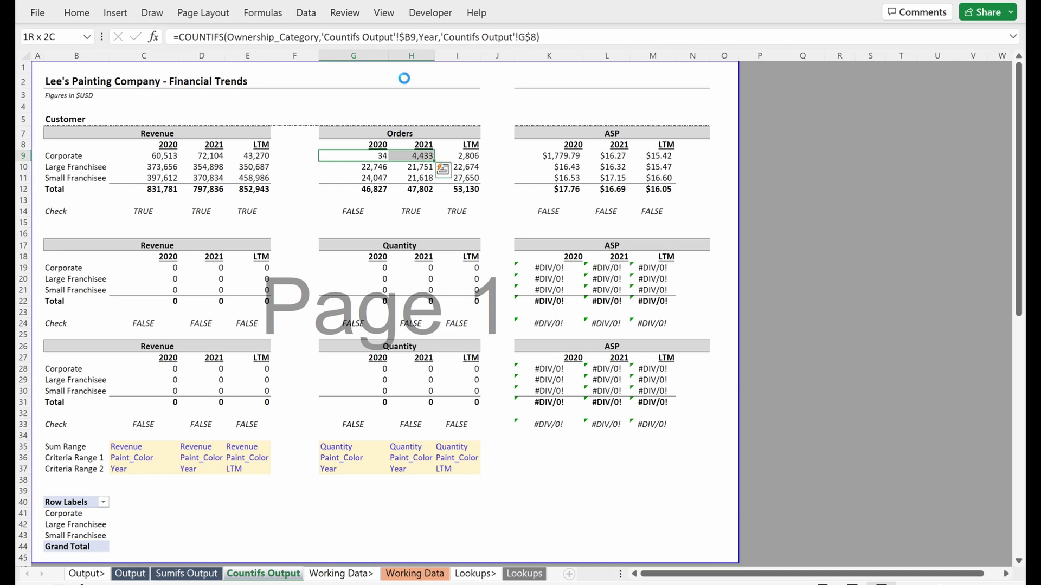
pyautogui.hotkey('shift', 'Down')
pyautogui.hotkey('shift', 'Down')
pyautogui.hotkey('ctrl', 'd')
# Step: Review the 2020 and 2021 order counts by ownership category, along with their totals and formulas
pyautogui.press('Down')
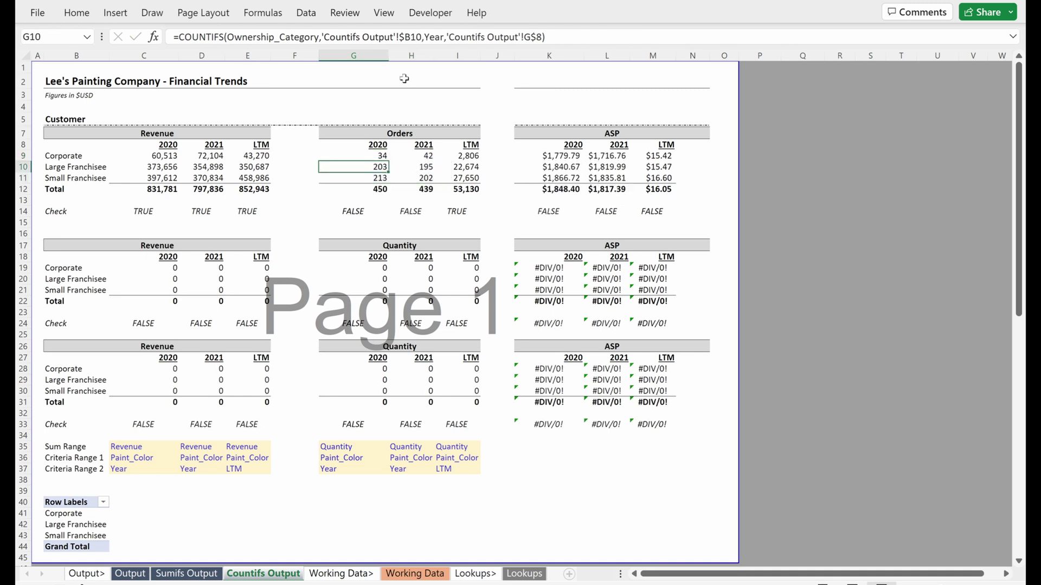
pyautogui.press('Down')
pyautogui.press('Down')
pyautogui.hotkey('shift', 'Right')
pyautogui.hotkey('shift', 'Left')
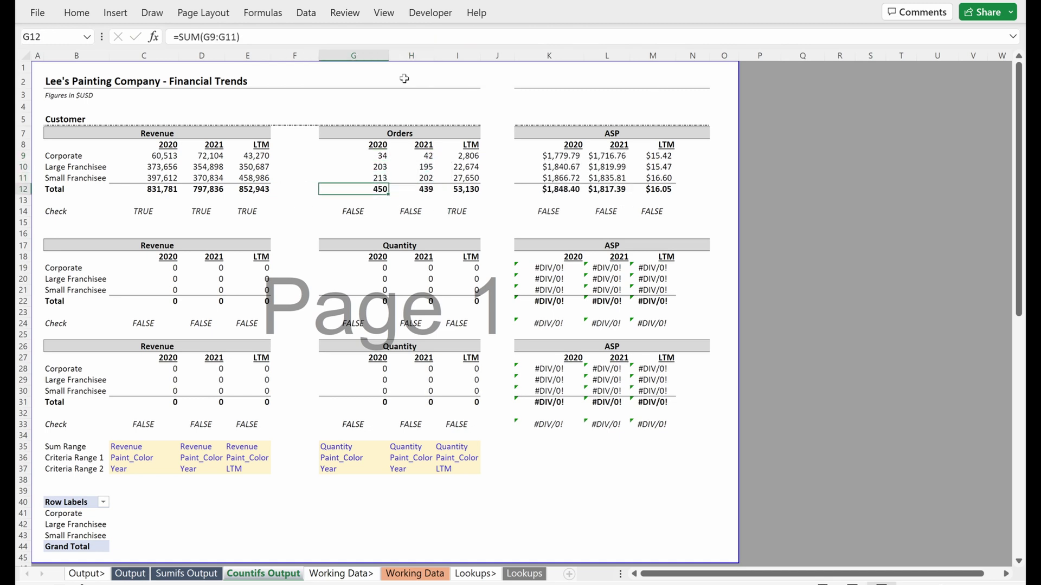
pyautogui.press('Right')
pyautogui.press('Up')
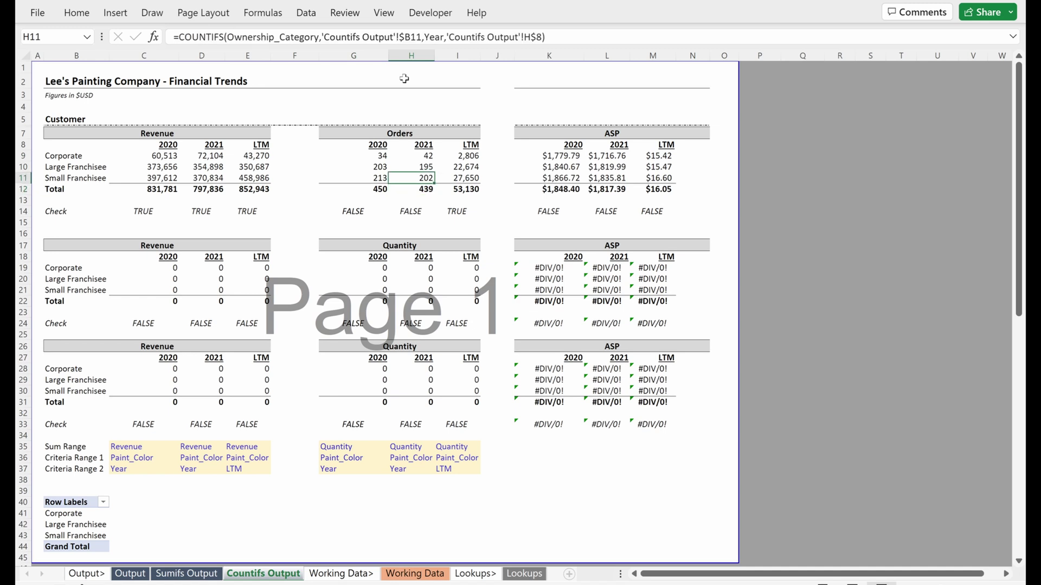
pyautogui.hotkey('shift', 'Left')
pyautogui.press('Up')
pyautogui.hotkey('shift', 'Left')
pyautogui.press('Up')
pyautogui.hotkey('shift', 'Left')
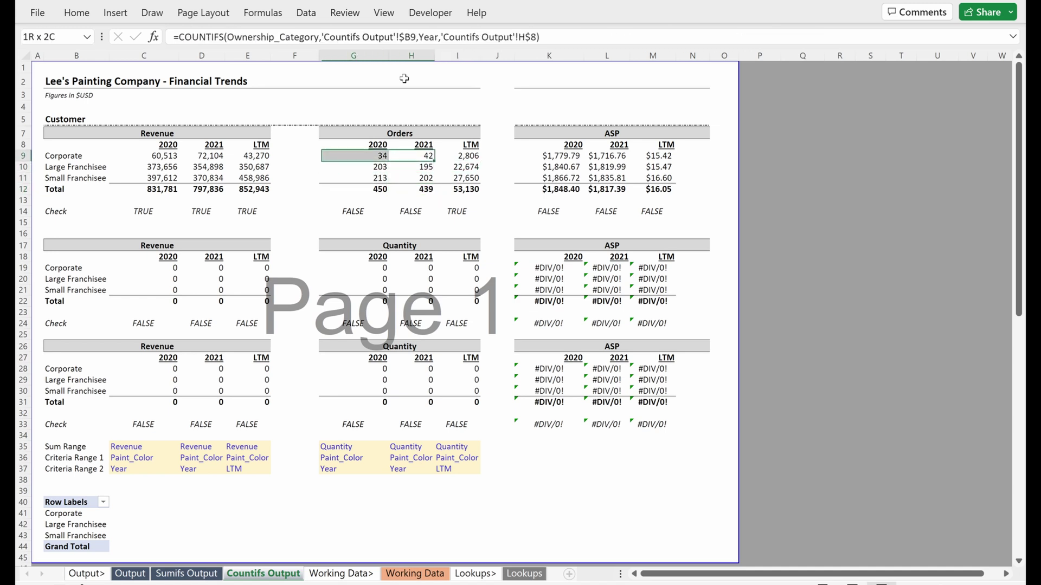
pyautogui.press('Down')
pyautogui.press('Right')
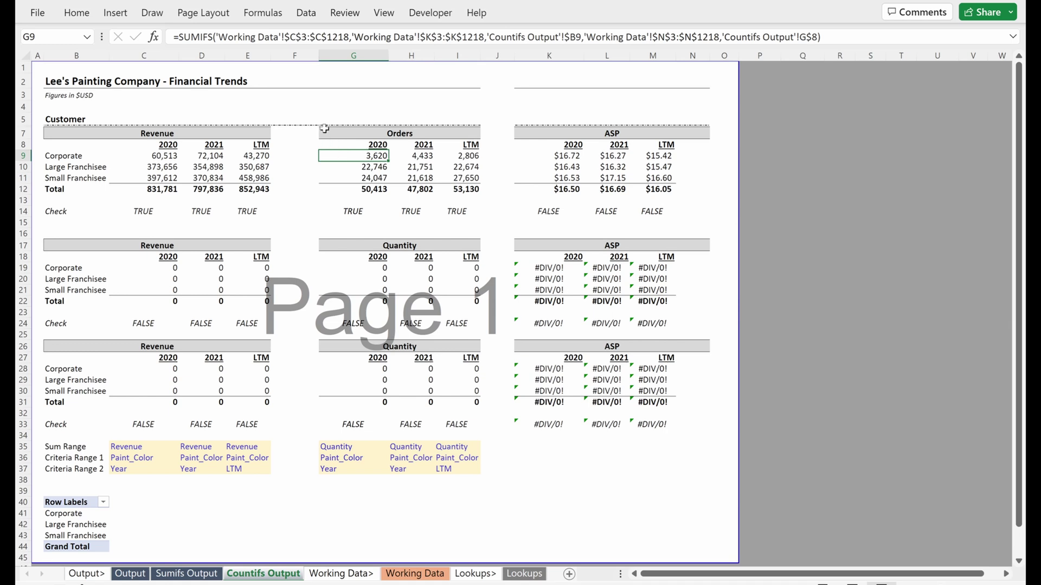
# Step: Copy the text =SUMIFS('Working Data'!$C$3:$C$1218, from G9's formula, leaving the cell unedited
pyautogui.moveTo(175, 39); pyautogui.dragTo(349, 45)
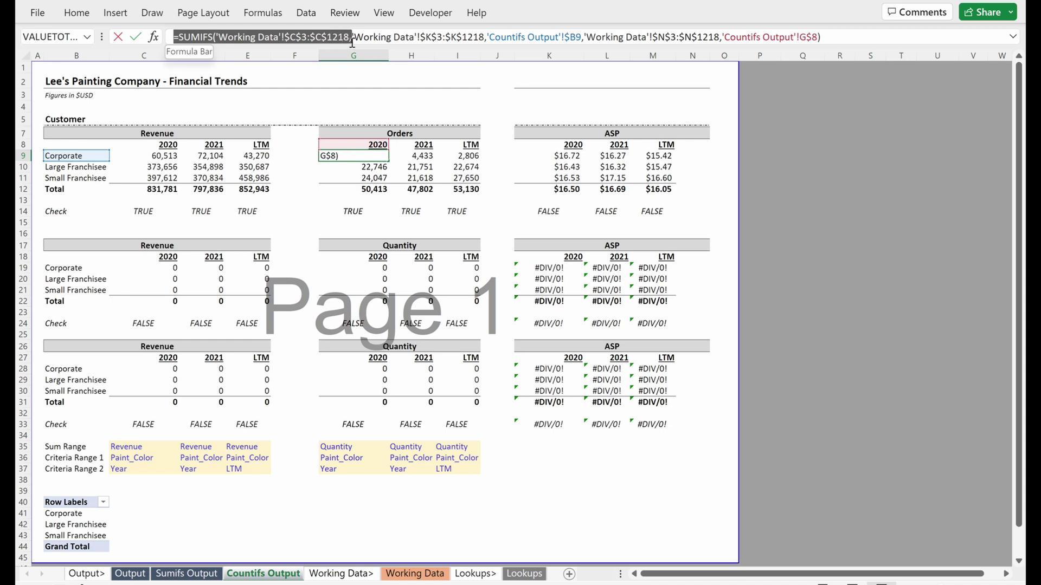
pyautogui.moveTo(353, 42); pyautogui.dragTo(353, 43)
pyautogui.hotkey('ctrl', 'c')
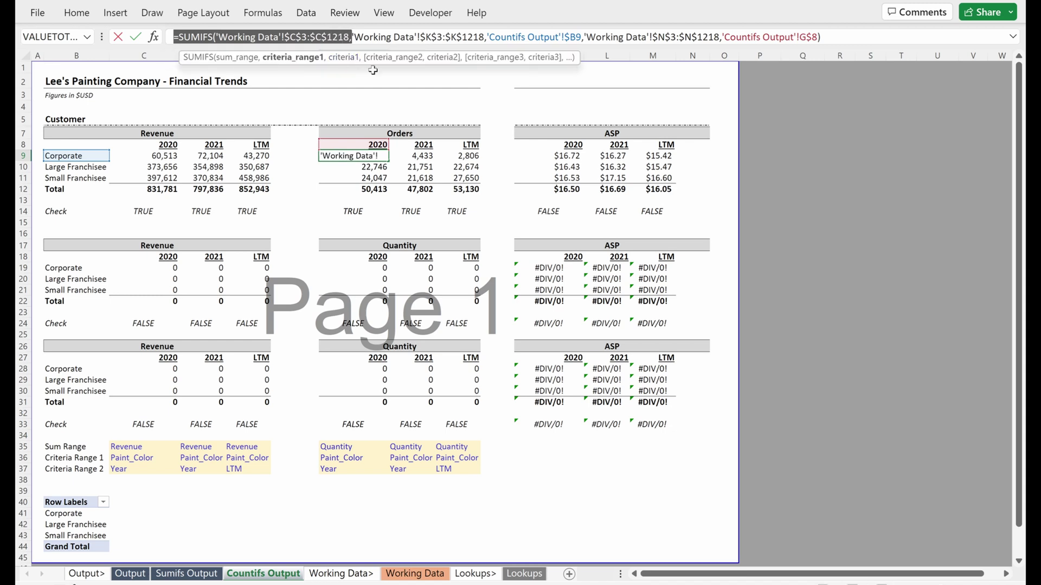
pyautogui.press('Escape')
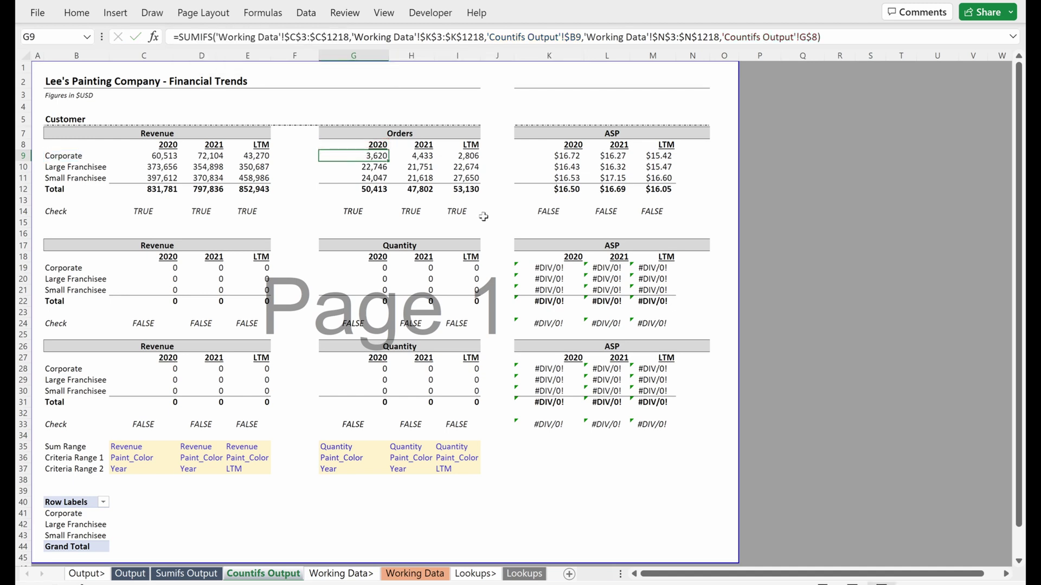
# Step: Set up Find and Replace on G9:I11 to find the copied text =SUMIFS('Working Data'!$C$3:$C$1218,
pyautogui.hotkey('shift', 'Down')
pyautogui.hotkey('shift', 'Down')
pyautogui.hotkey('shift', 'Right')
pyautogui.hotkey('shift', 'Right')
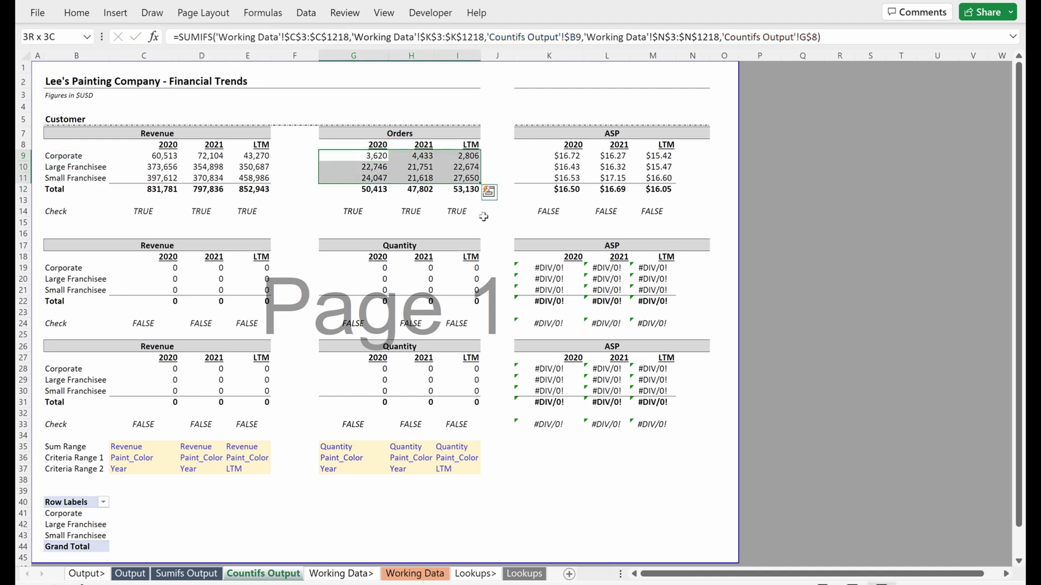
pyautogui.hotkey('ctrl', 'h')
pyautogui.press('Tab')
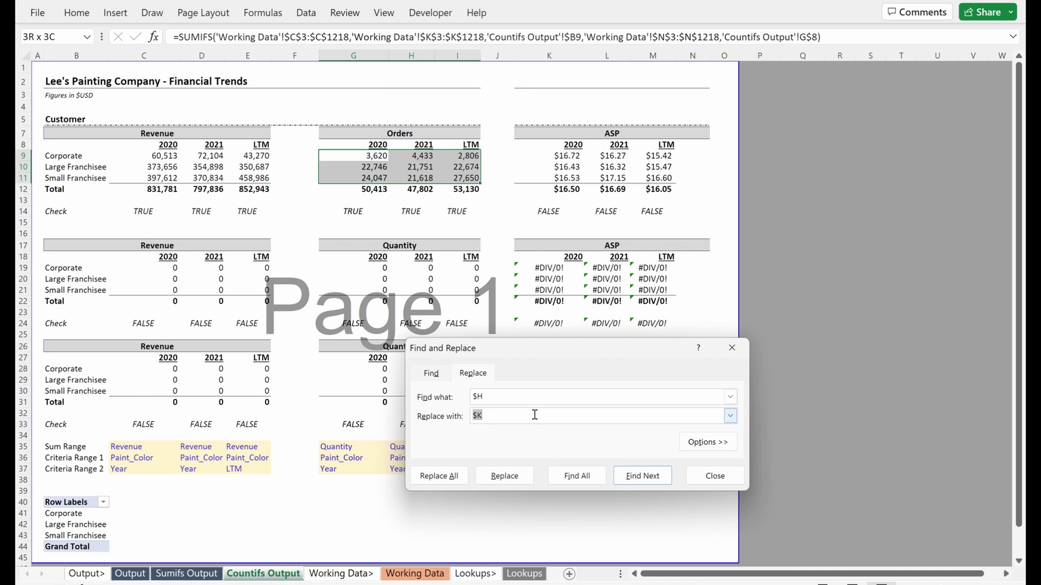
pyautogui.moveTo(499, 399); pyautogui.dragTo(467, 400)
pyautogui.hotkey('ctrl', 'v')
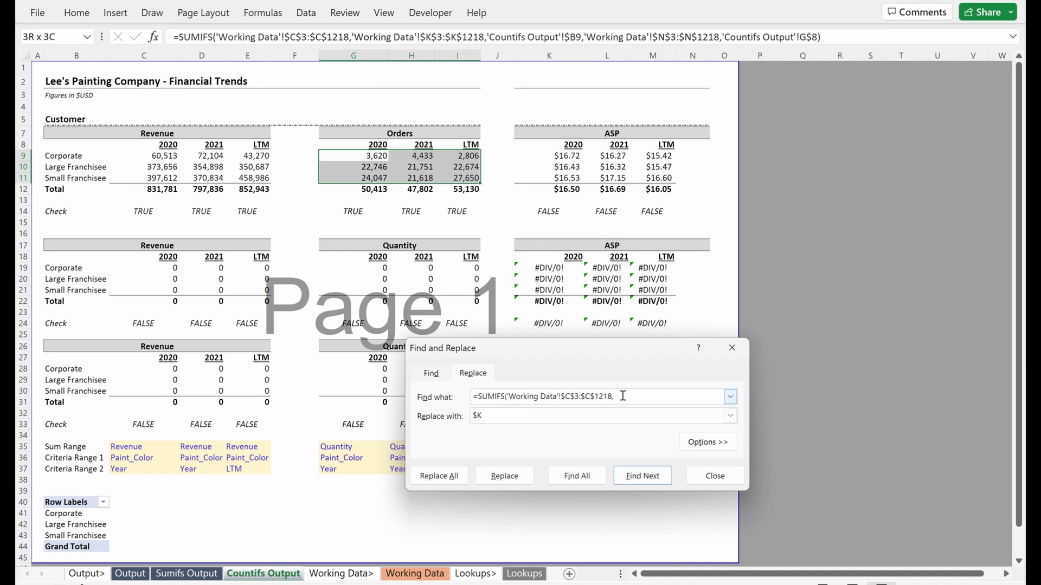
# Step: Replace all occurrences of the SUMIFS text in the selected range with =COUNTIFS( and close Find and Replace
pyautogui.moveTo(623, 396); pyautogui.dragTo(333, 396)
pyautogui.press('Tab')
pyautogui.write('=COU')
pyautogui.press('Tab')
pyautogui.press('Tab')
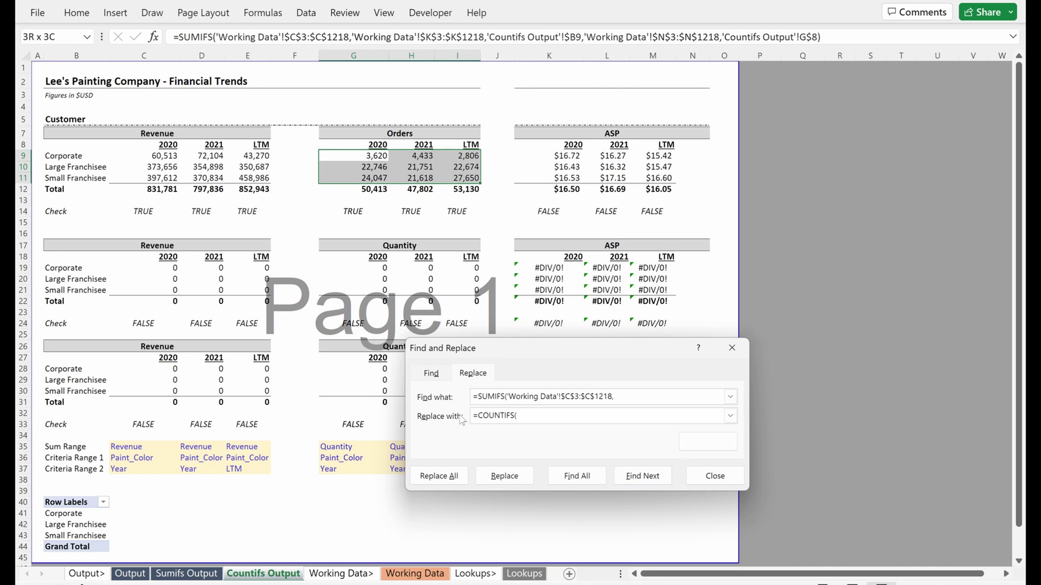
pyautogui.press('Return')
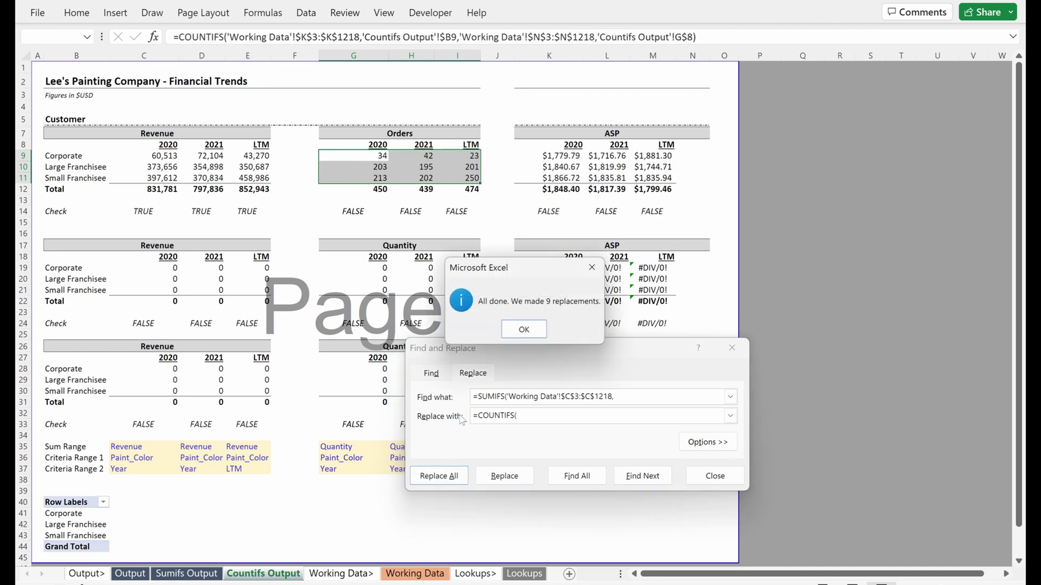
pyautogui.press('Return')
pyautogui.press('Escape')
# Step: Inspect the references in the replaced COUNTIFS formulas in row 10 and the total formula in G12
pyautogui.press('Down')
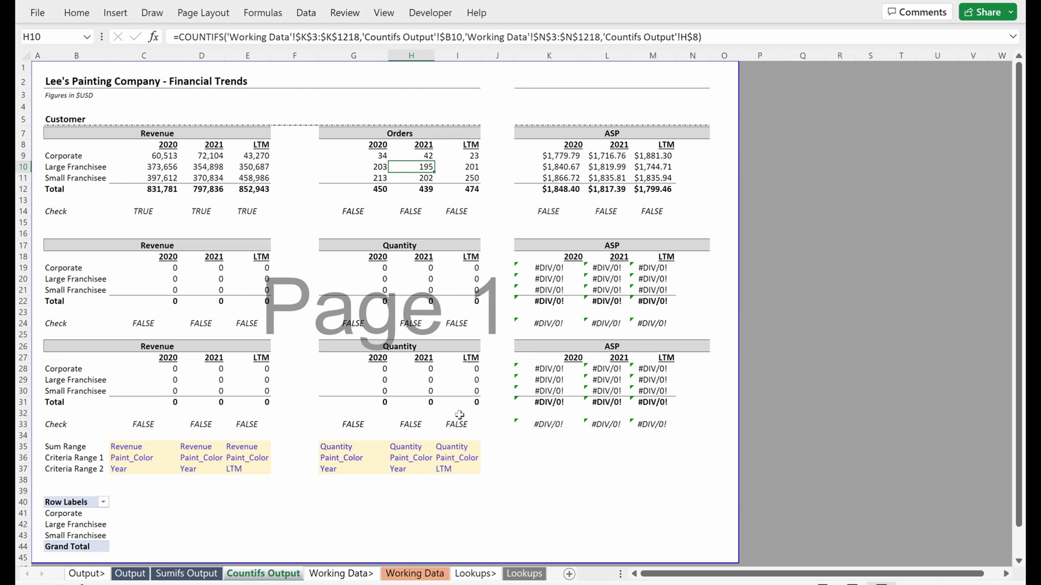
pyautogui.press('F2')
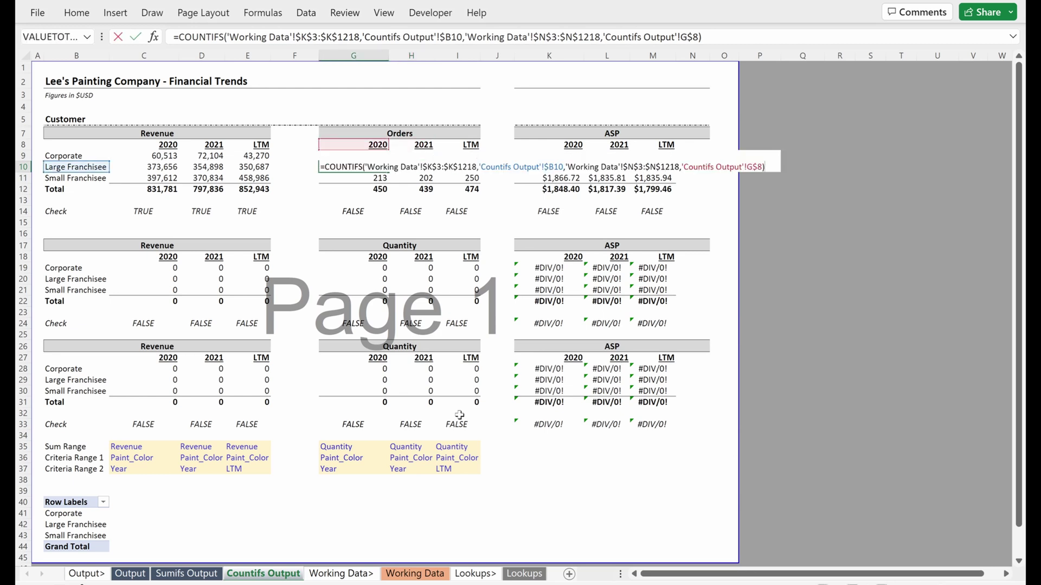
pyautogui.press('Escape')
pyautogui.press('Down')
pyautogui.press('Down')
pyautogui.press('F2')
pyautogui.press('Escape')
# Step: Start a new 2020 Orders check in G14 with COUNTIFS using the Year named range
pyautogui.press('Down')
pyautogui.press('Down')
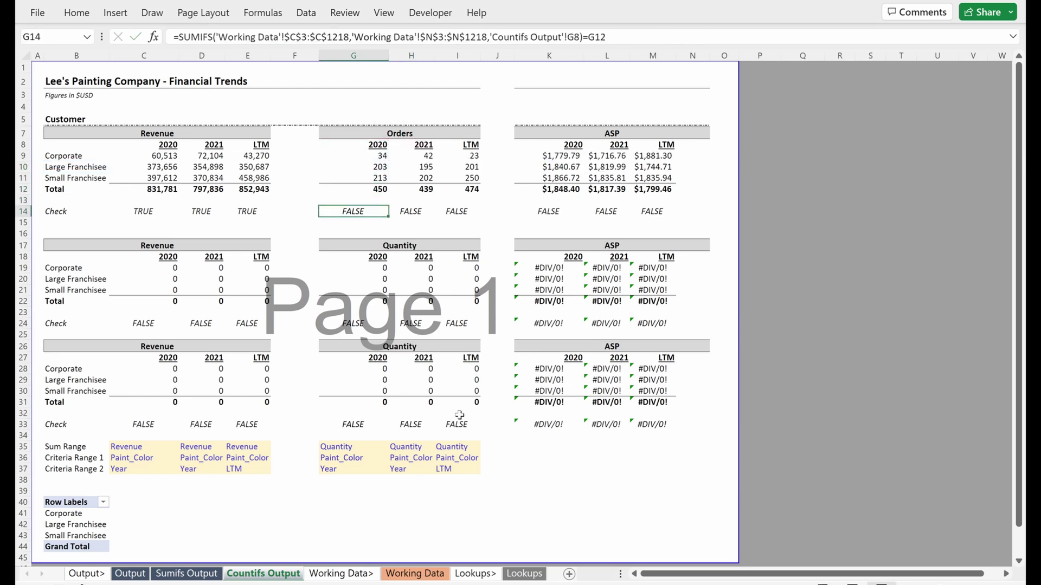
pyautogui.write('=')
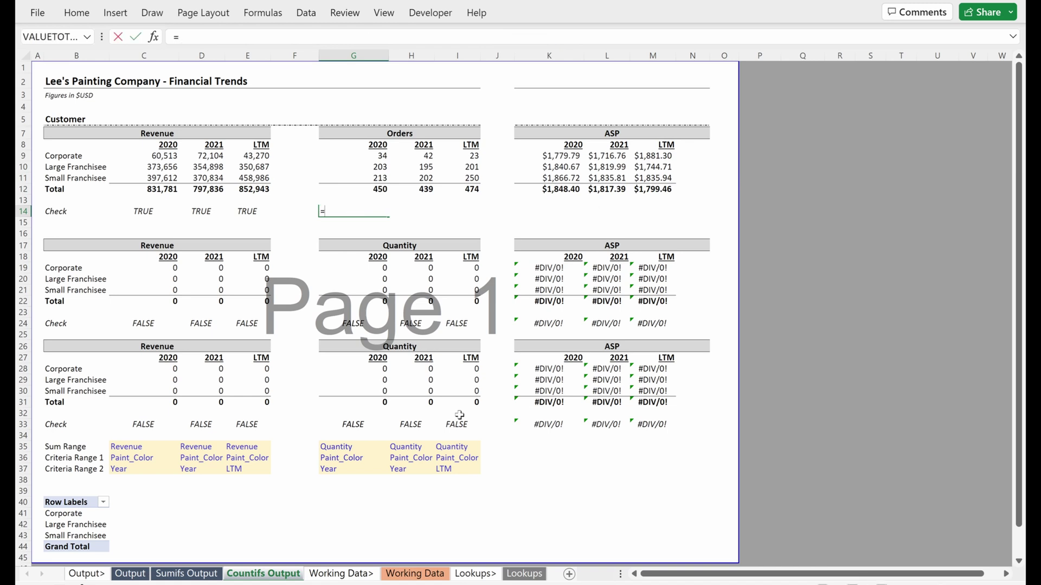
pyautogui.write('countifs')
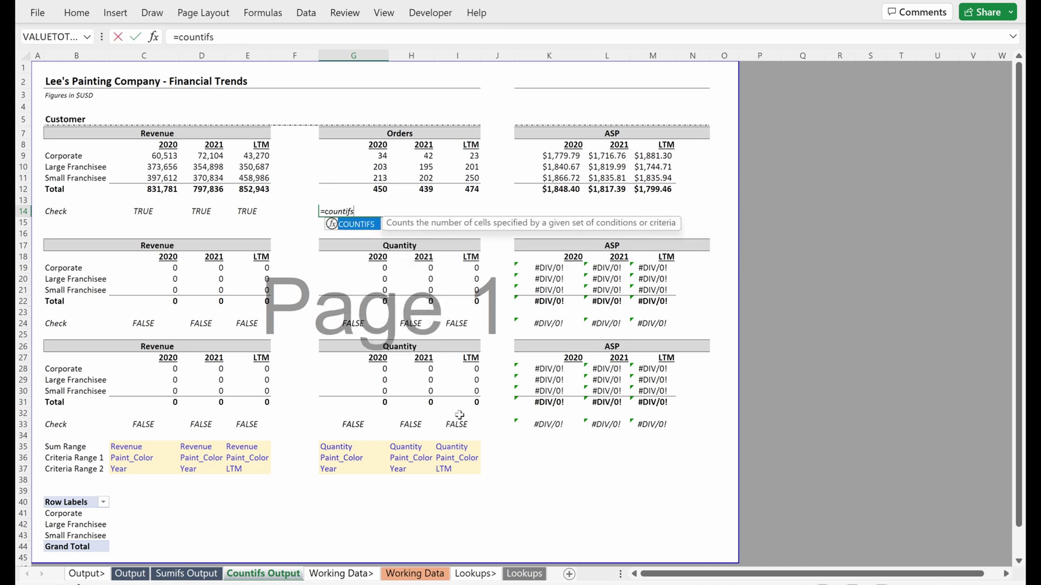
pyautogui.press('Tab')
pyautogui.write('ye')
pyautogui.press('Tab')
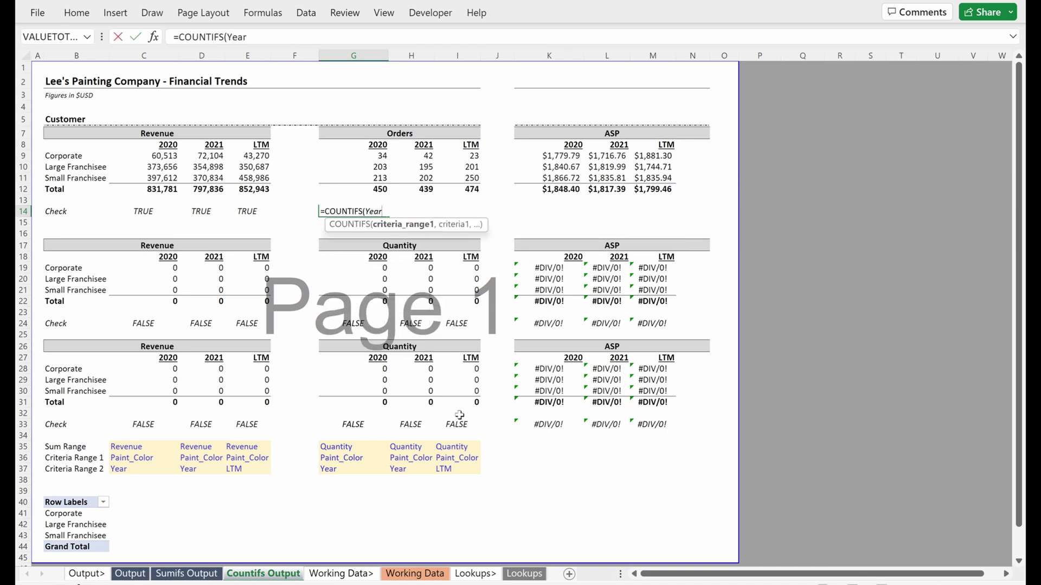
# Step: Complete the G14 check so the Year count for the G8 header is compared with the total in G12
pyautogui.write(',')
pyautogui.press('Up')
pyautogui.press('Up')
pyautogui.press('Up')
pyautogui.press('Up')
pyautogui.press('Up')
pyautogui.press('Up')
pyautogui.press('Up')
pyautogui.press('Down')
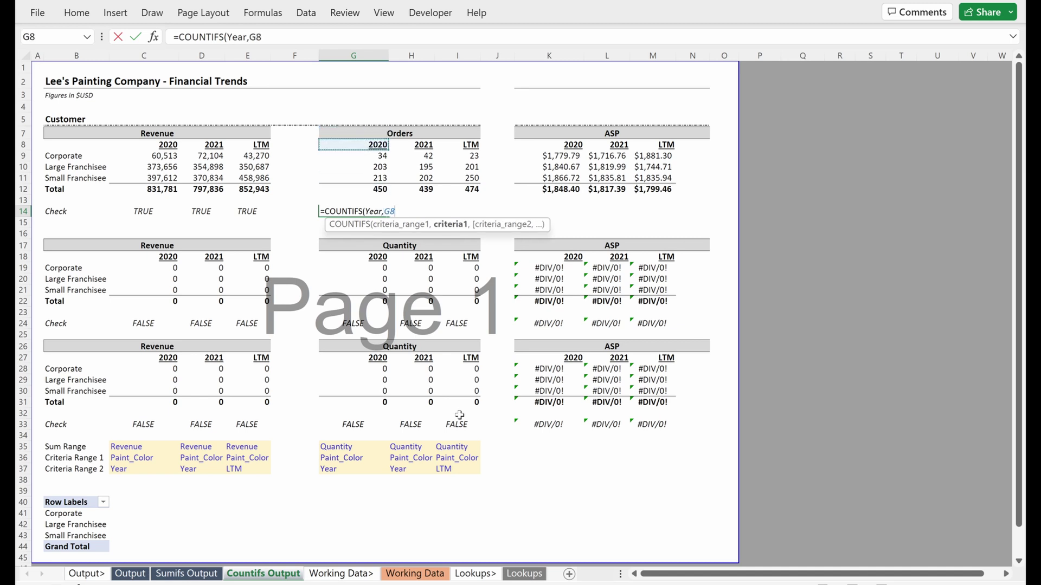
pyautogui.write(')=')
pyautogui.press('Up')
pyautogui.press('Up')
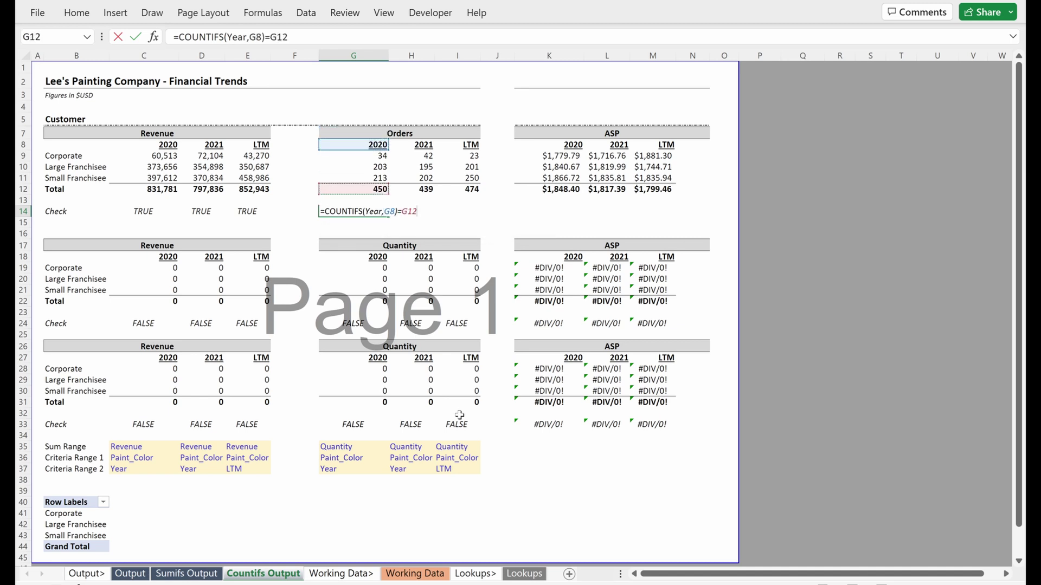
pyautogui.hotkey('ctrl', 'Return')
# Step: Copy the G14 orders check across to the 2021 column in H14 and inspect its formula
pyautogui.hotkey('shift', 'Right')
pyautogui.hotkey('ctrl', 'r')
pyautogui.press('Right')
pyautogui.press('F2')
pyautogui.press('Escape')
pyautogui.press('Right')
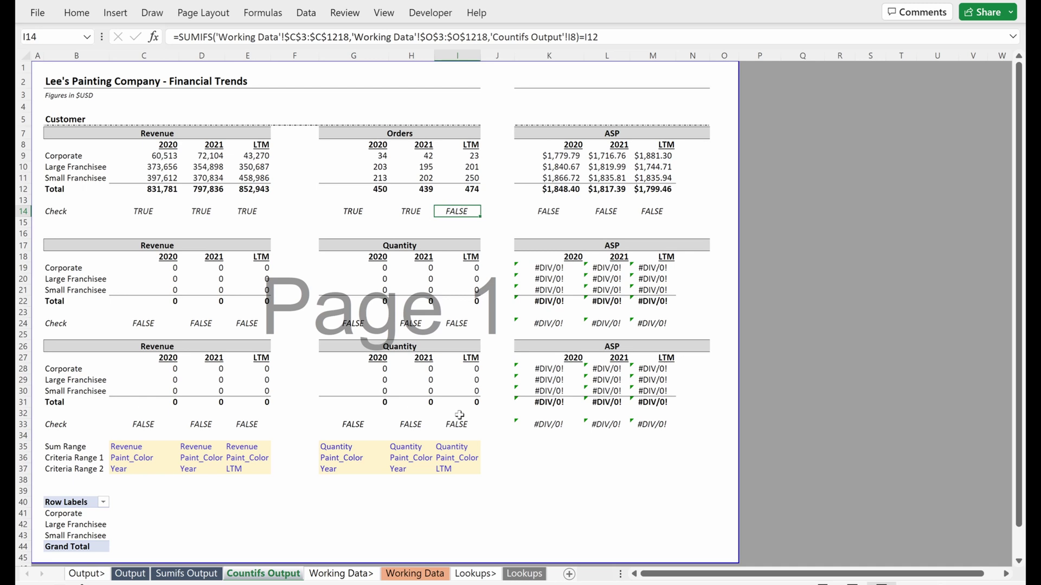
# Step: Copy the orders check into I14 and change its criteria range from Year to the LTM named range
pyautogui.press('Left')
pyautogui.hotkey('shift', 'Right')
pyautogui.hotkey('ctrl', 'r')
pyautogui.press('Right')
pyautogui.press('F2')
pyautogui.press('Left')
pyautogui.press('Left')
pyautogui.press('Left')
pyautogui.press('Left')
pyautogui.press('Left')
pyautogui.press('Left')
pyautogui.press('Left')
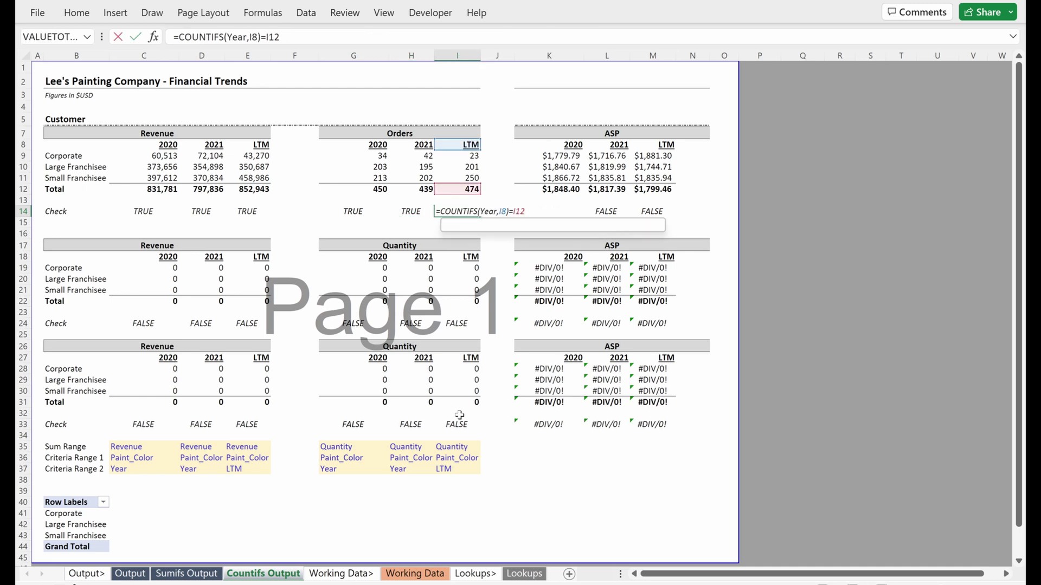
pyautogui.press('Left')
pyautogui.press('BackSpace')
pyautogui.press('BackSpace')
pyautogui.press('BackSpace')
pyautogui.press('BackSpace')
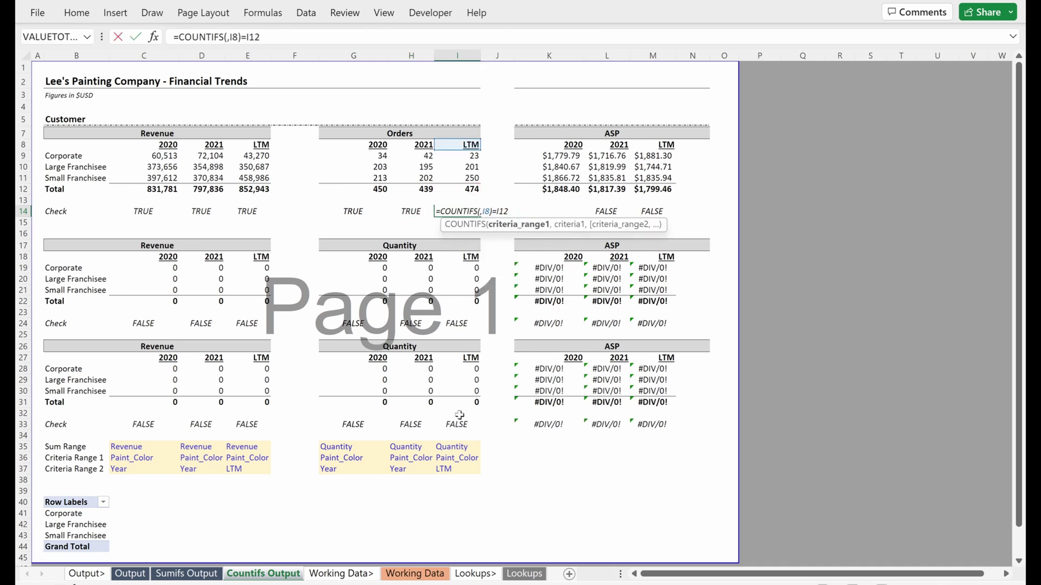
pyautogui.write('ltm')
pyautogui.press('Tab')
pyautogui.press('Return')
pyautogui.press('Up')
pyautogui.press('F2')
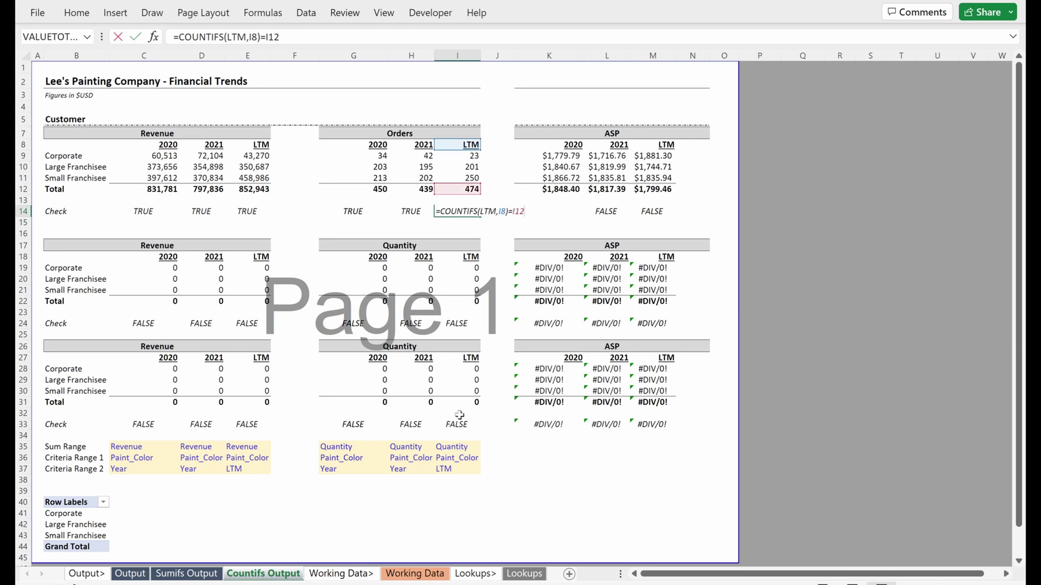
pyautogui.press('Escape')
pyautogui.press('F2')
# Step: Rename the ASP heading in K7 to Average Order Size
pyautogui.press('Up')
pyautogui.press('Up')
pyautogui.press('Right')
pyautogui.press('Right')
pyautogui.press('Right')
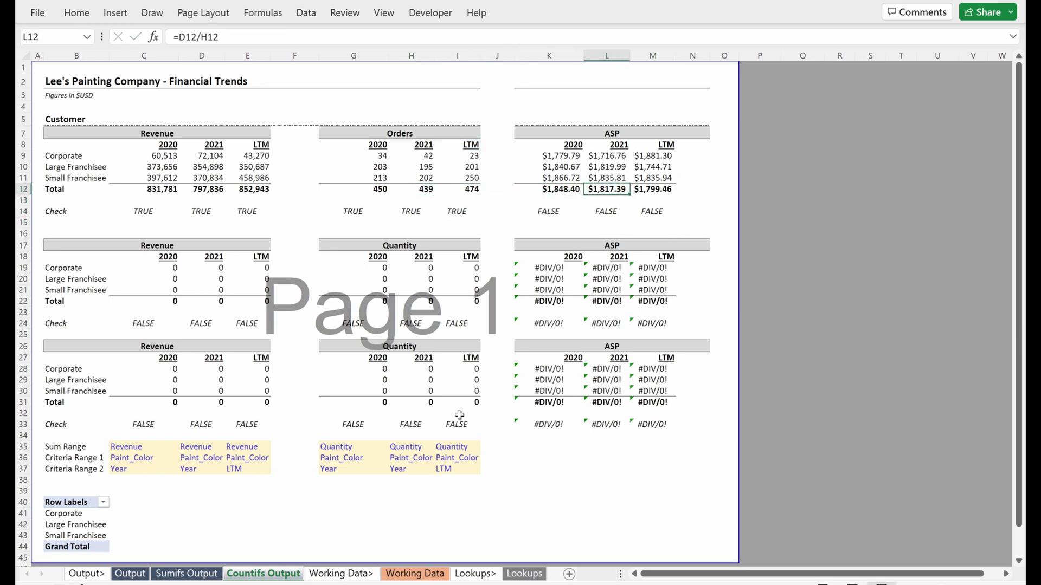
pyautogui.press('Left')
pyautogui.hotkey('ctrl', 'Up')
pyautogui.press('F2')
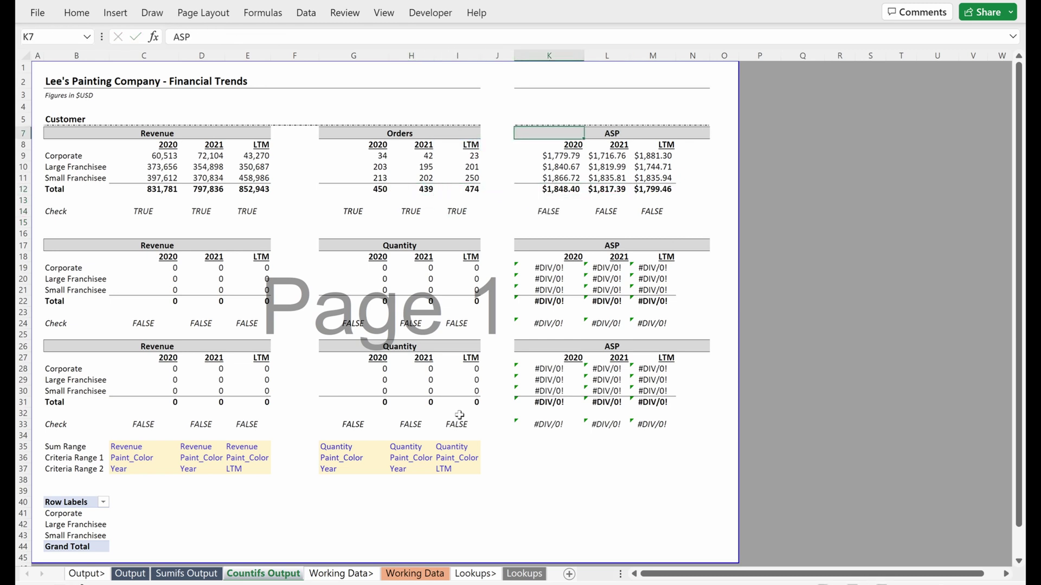
pyautogui.write('Average Orde')
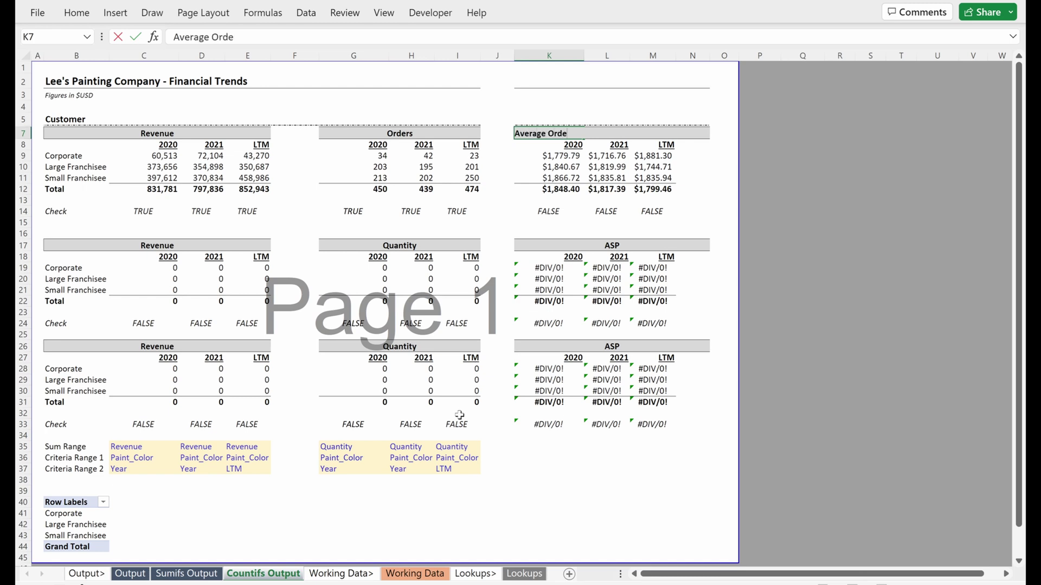
pyautogui.write('r Size')
pyautogui.press('Return')
pyautogui.press('Down')
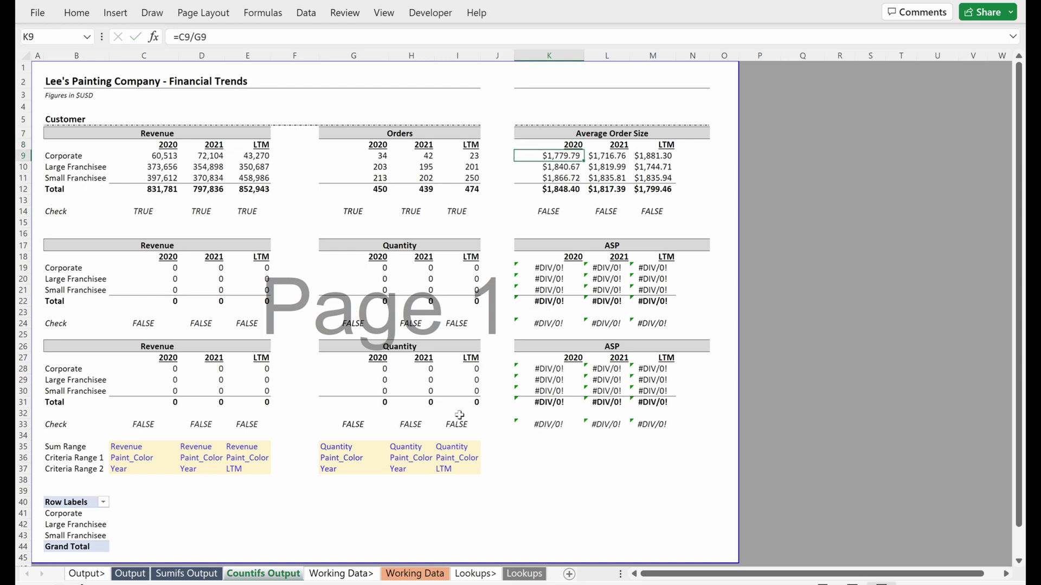
# Step: Look over the average order size and check cells and examine the Corporate 2020 revenue formula in C19
pyautogui.press('Right')
pyautogui.press('Right')
pyautogui.press('Left')
pyautogui.press('Left')
pyautogui.press('Left')
pyautogui.press('Left')
pyautogui.press('Down')
pyautogui.press('Down')
pyautogui.press('Left')
pyautogui.press('Down')
pyautogui.press('Left')
pyautogui.press('Down')
pyautogui.press('Left')
pyautogui.press('Down')
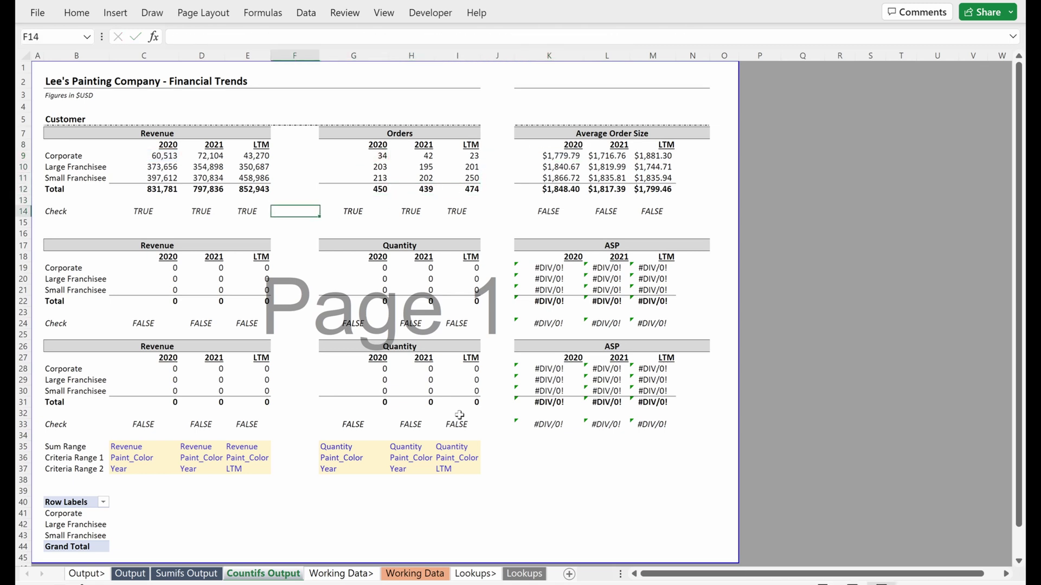
pyautogui.press('Left')
pyautogui.press('Down')
pyautogui.press('Left')
pyautogui.press('Left')
pyautogui.press('Down')
pyautogui.press('Down')
pyautogui.press('Down')
pyautogui.press('Down')
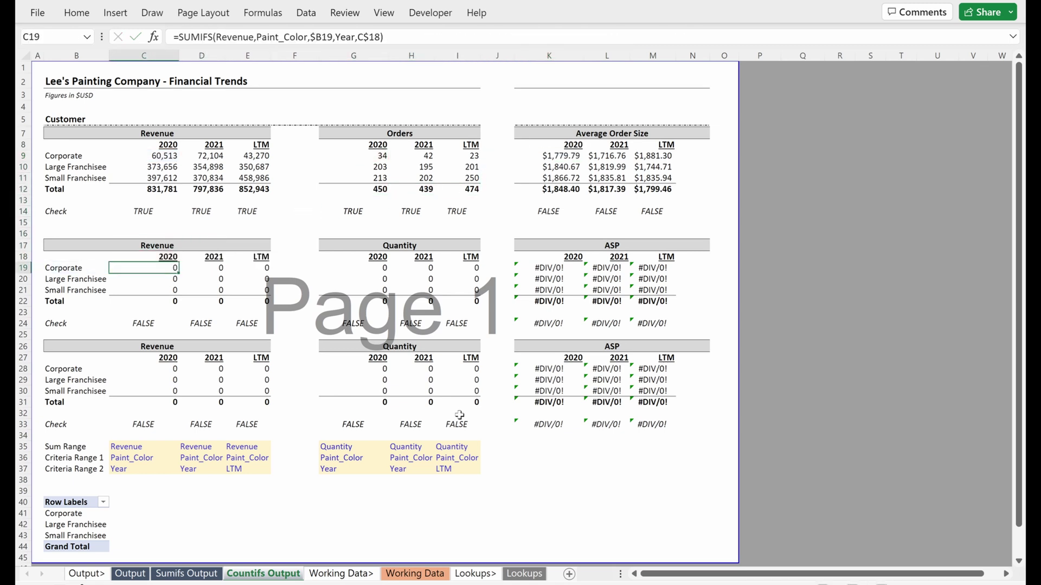
pyautogui.press('F2')
pyautogui.press('Escape')
pyautogui.press('F2')
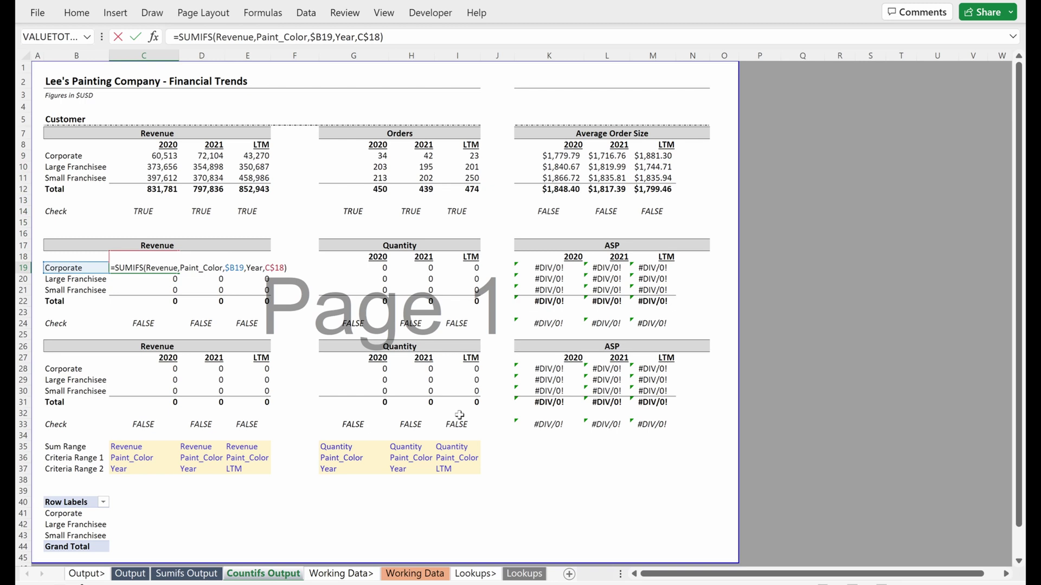
pyautogui.press('Escape')
# Step: Replace every Paint_Color reference with Ownership_Category in the formulas of C19:I21 and close Find and Replace
pyautogui.hotkey('shift', 'Right')
pyautogui.hotkey('shift', 'Right')
pyautogui.hotkey('shift', 'Down')
pyautogui.hotkey('shift', 'Down')
pyautogui.hotkey('shift', 'Down')
pyautogui.hotkey('shift', 'Right')
pyautogui.hotkey('shift', 'Right')
pyautogui.hotkey('shift', 'Right')
pyautogui.hotkey('shift', 'Right')
pyautogui.hotkey('shift', 'Up')
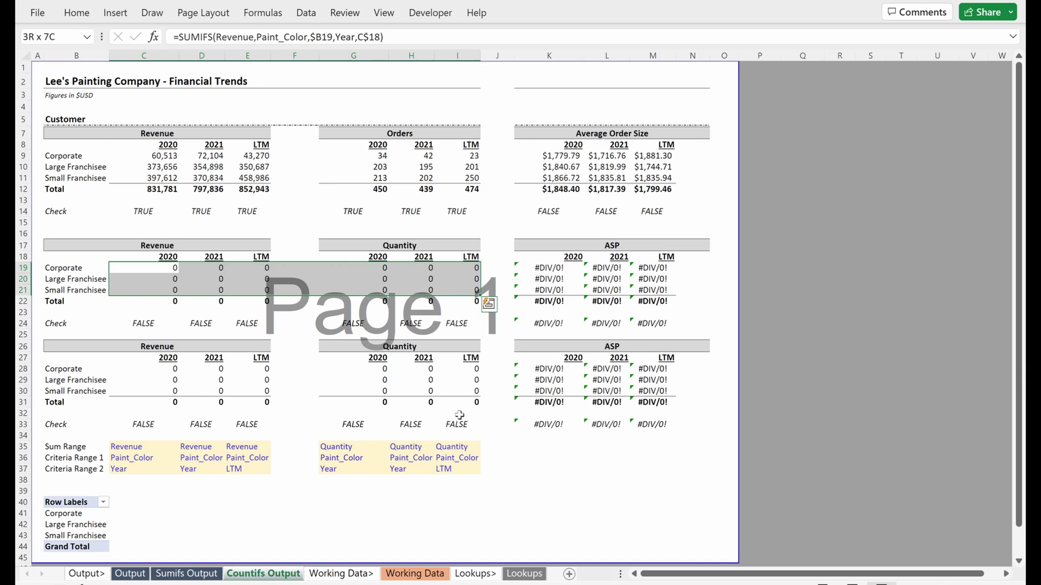
pyautogui.hotkey('ctrl', 'h')
pyautogui.hotkey('shift', 'Tab')
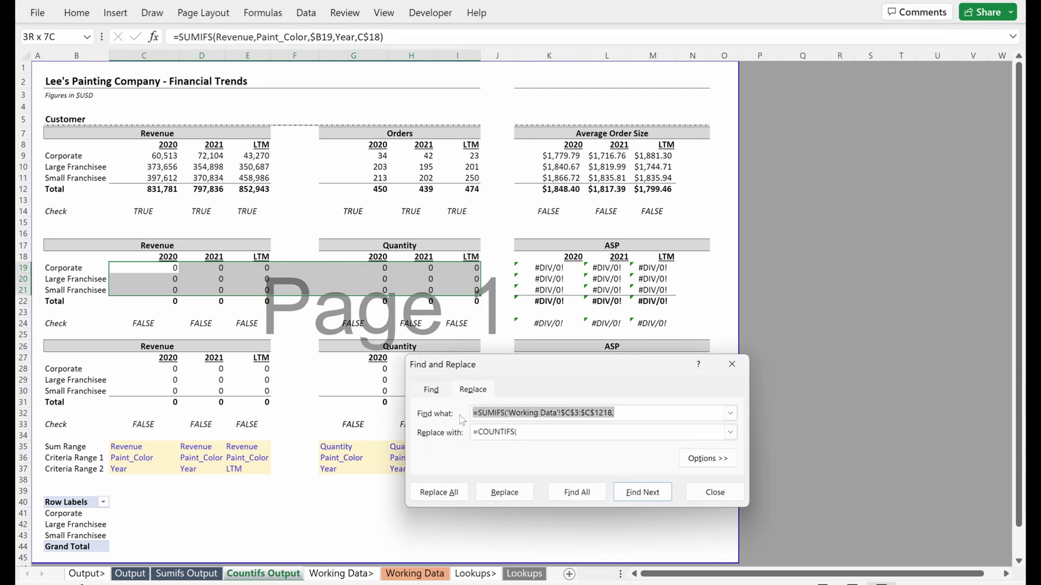
pyautogui.write('Paint_Col')
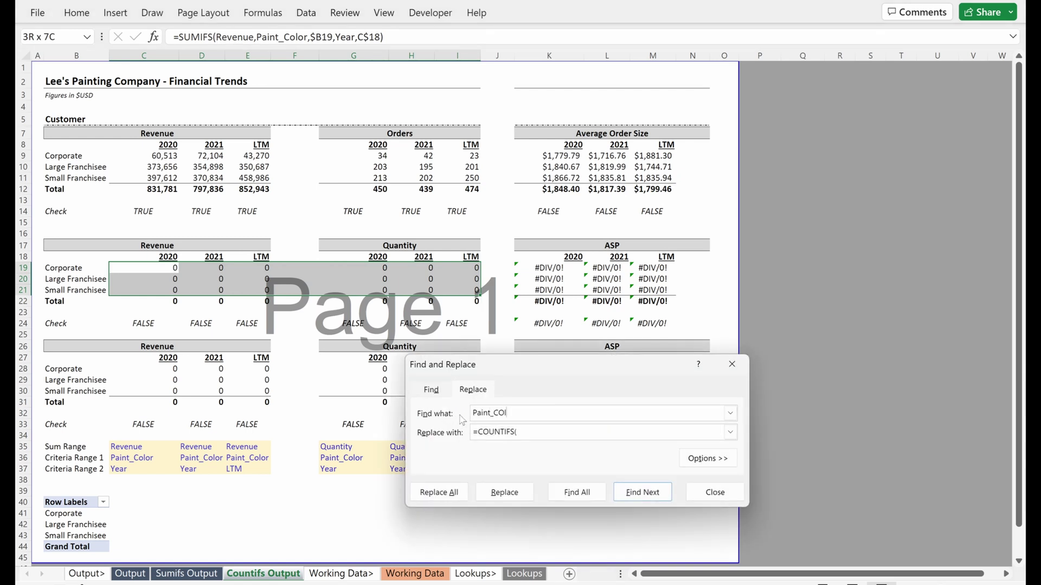
pyautogui.write('or')
pyautogui.press('Tab')
pyautogui.write('O')
pyautogui.press('Tab')
pyautogui.press('Tab')
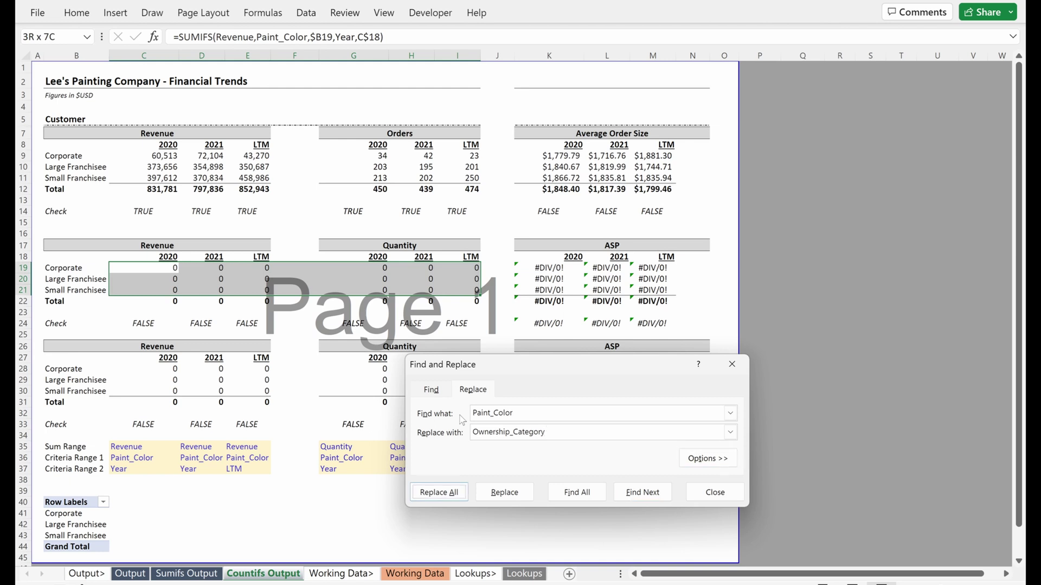
pyautogui.press('Return')
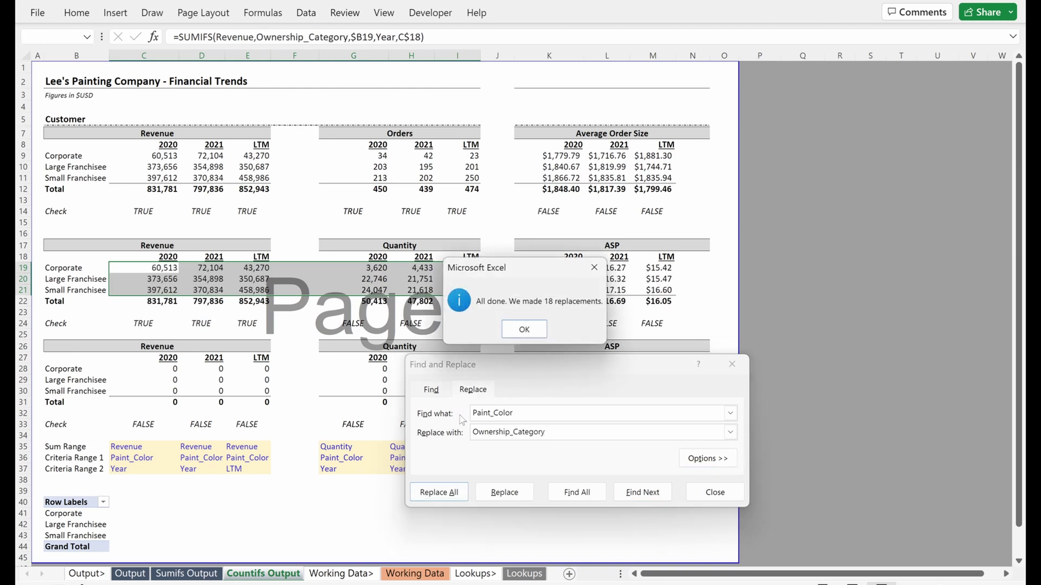
pyautogui.press('Return')
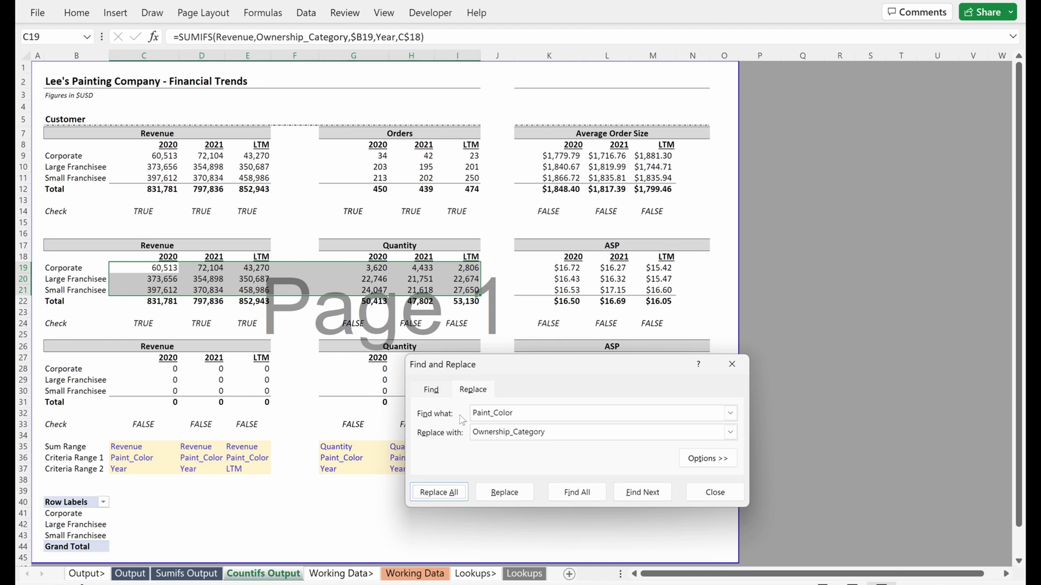
pyautogui.press('Escape')
# Step: Inspect the updated Large Franchisee revenue and quantity formulas in row 20 and the quantity total in G22
pyautogui.press('Down')
pyautogui.press('Right')
pyautogui.press('F2')
pyautogui.press('Tab')
pyautogui.press('F2')
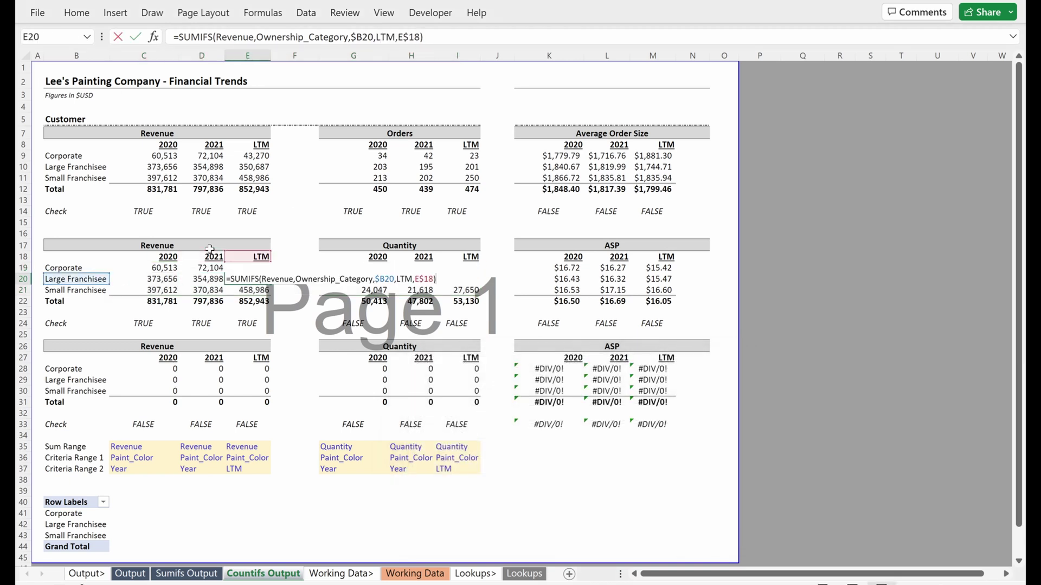
pyautogui.press('Escape')
pyautogui.press('Down')
pyautogui.press('Down')
pyautogui.press('Right')
pyautogui.press('Right')
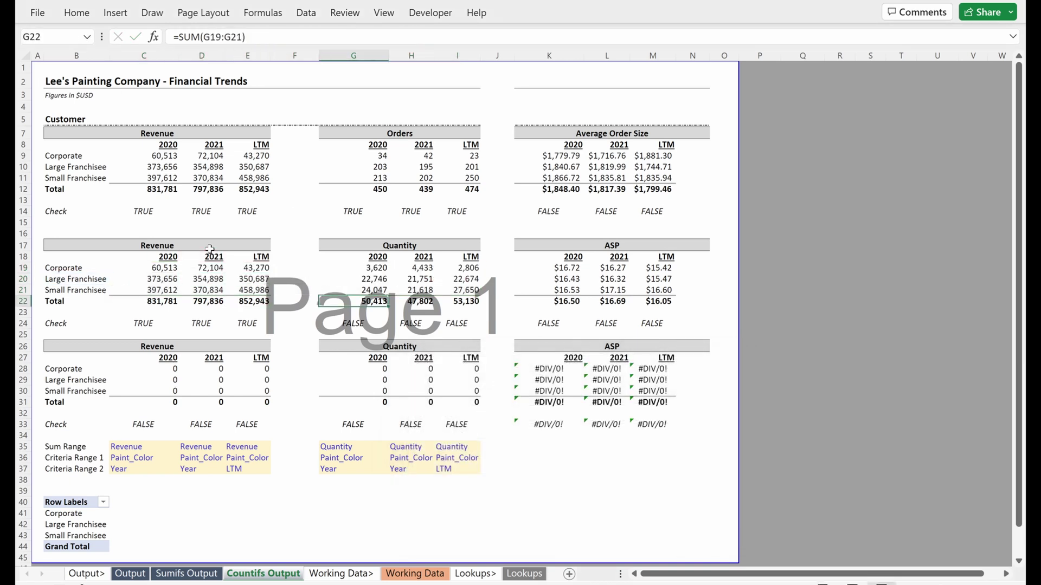
pyautogui.press('F2')
pyautogui.press('Escape')
pyautogui.press('Up')
pyautogui.press('Up')
pyautogui.press('F2')
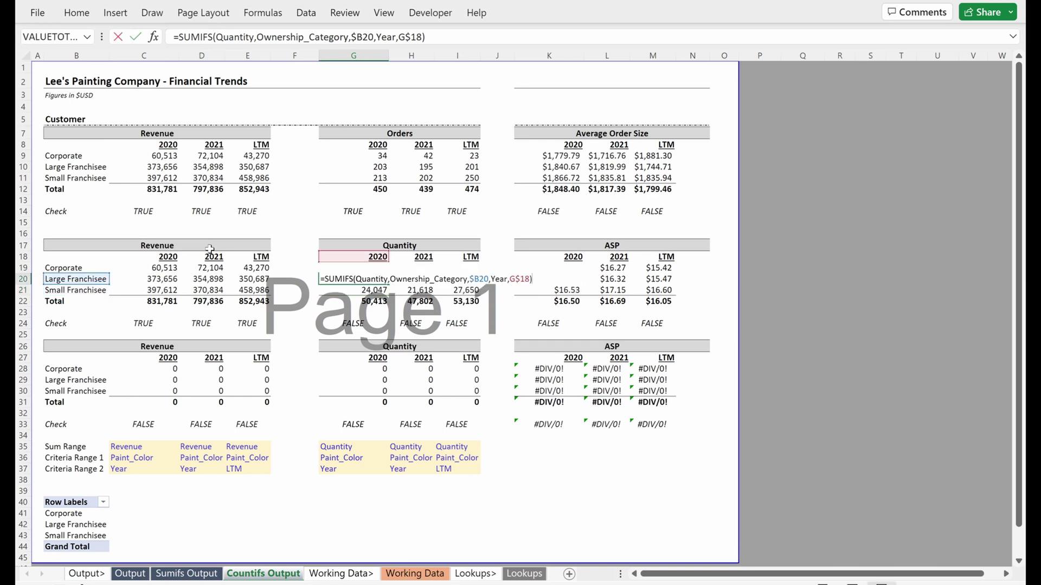
# Step: Copy the text =SUMIFS(Quantity, from the formula in G19 without changing the cell
pyautogui.press('Escape')
pyautogui.press('Up')
pyautogui.press('F2')
pyautogui.press('Escape')
pyautogui.moveTo(174, 37); pyautogui.dragTo(256, 36)
pyautogui.hotkey('ctrl', 'c')
pyautogui.press('Escape')
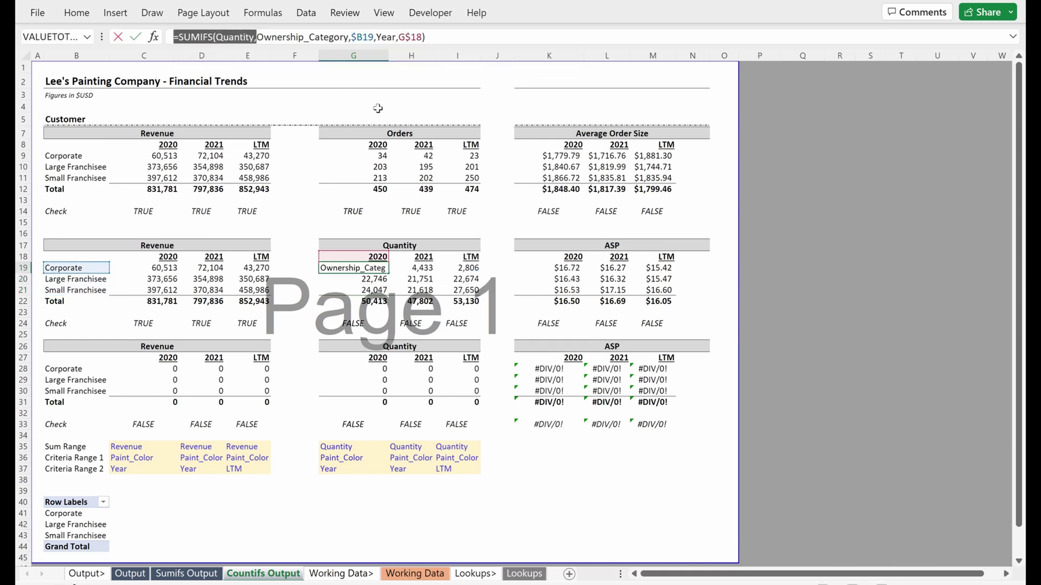
# Step: Replace all occurrences of =SUMIFS(Quantity, with =COUNTIFS( in G19:I21 and close Find and Replace
pyautogui.hotkey('shift', 'Right')
pyautogui.hotkey('shift', 'Right')
pyautogui.hotkey('shift', 'Down')
pyautogui.hotkey('shift', 'Down')
pyautogui.hotkey('shift', 'Down')
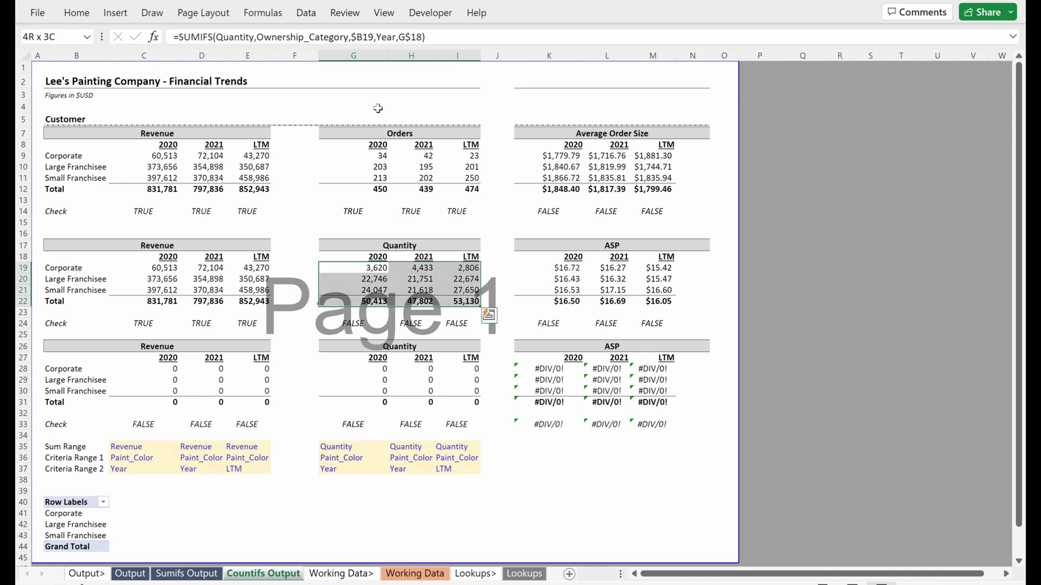
pyautogui.hotkey('ctrl', 'q')
pyautogui.press('Escape')
pyautogui.hotkey('shift', 'Up')
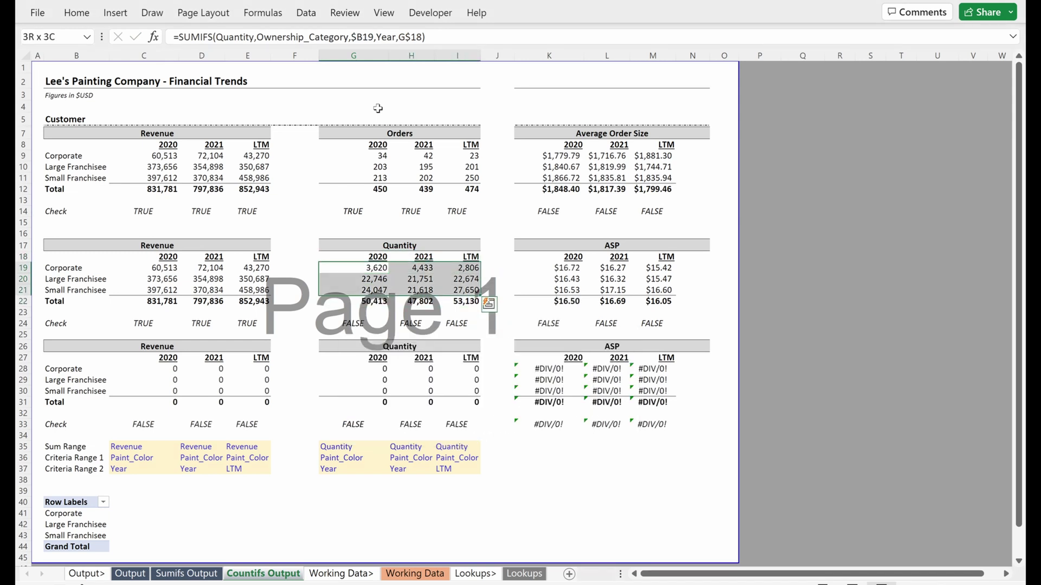
pyautogui.hotkey('ctrl', 'h')
pyautogui.hotkey('shift', 'Tab')
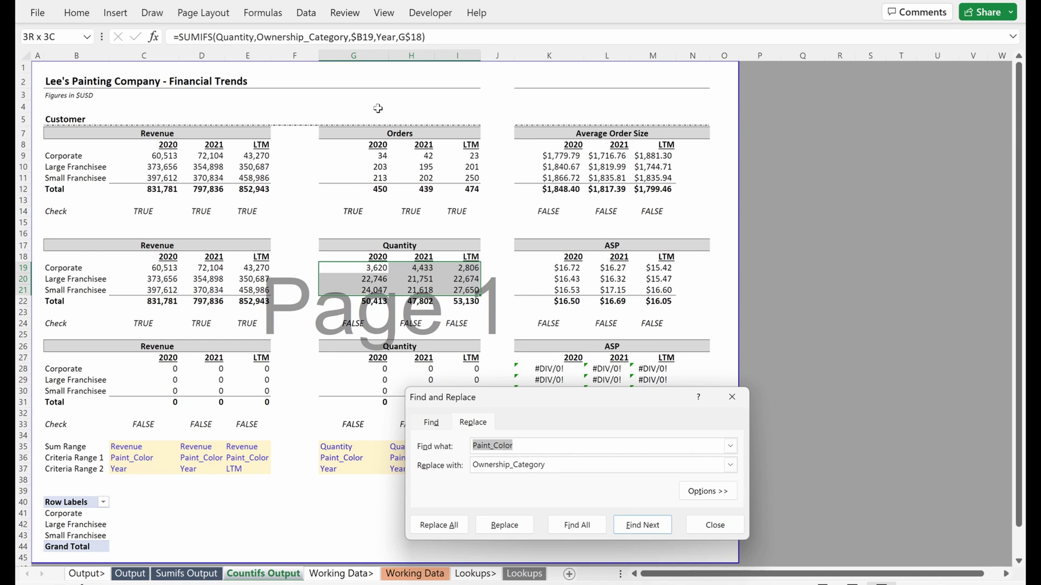
pyautogui.hotkey('ctrl', 'v')
pyautogui.press('Tab')
pyautogui.press('Tab')
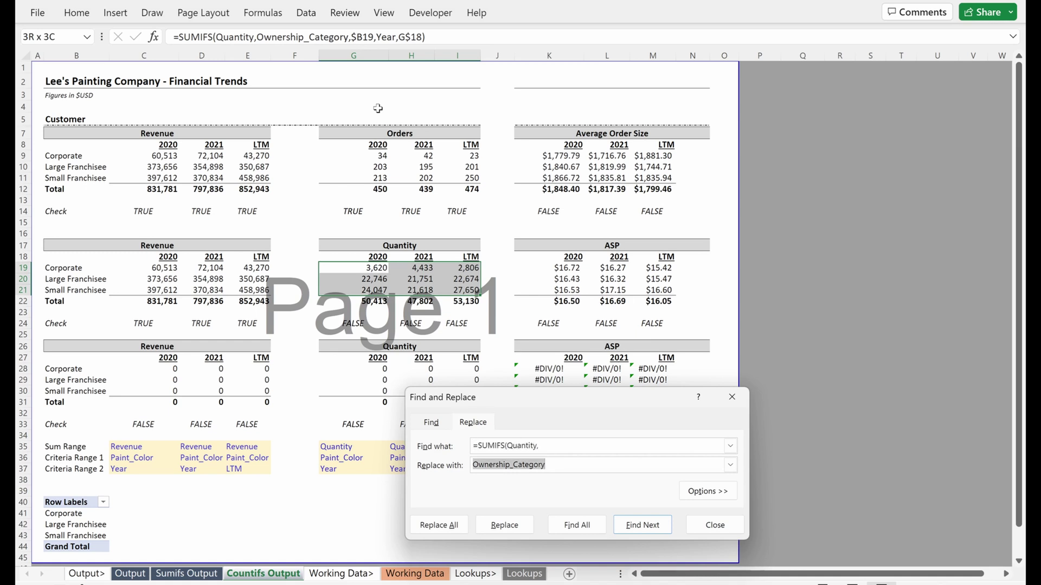
pyautogui.write('=COUNTIFS(')
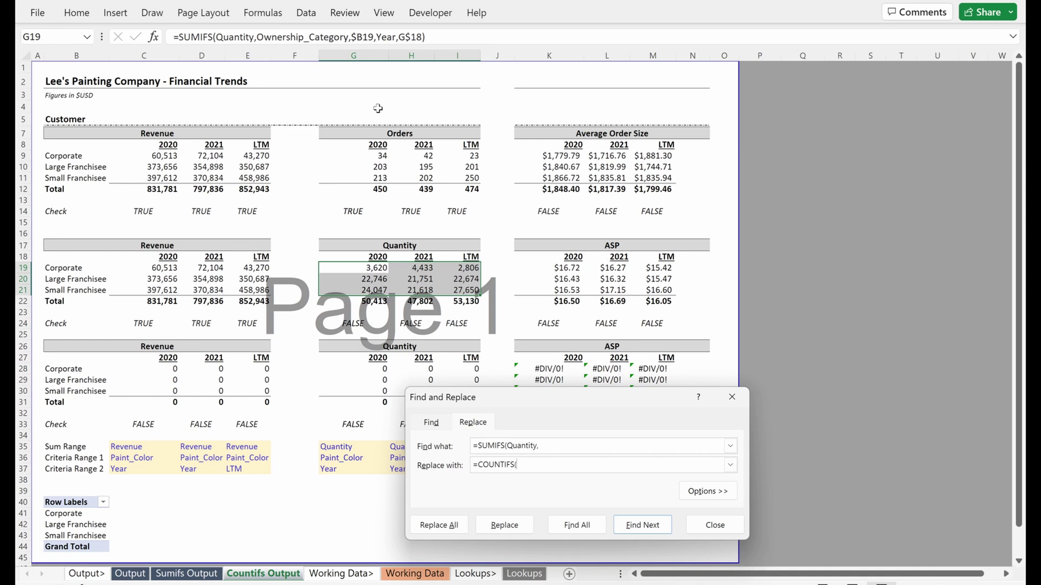
pyautogui.press('Tab')
pyautogui.press('Tab')
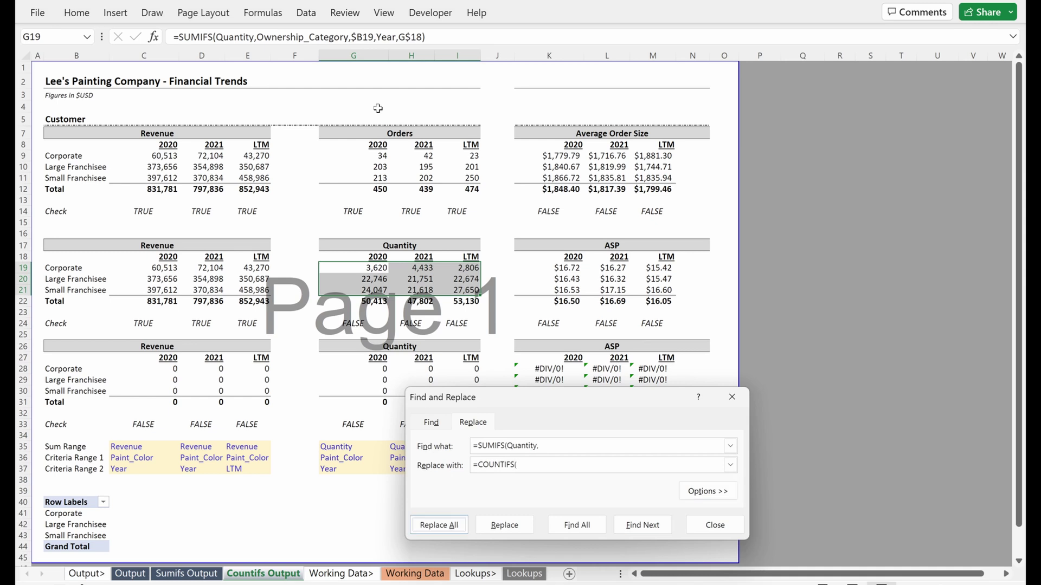
pyautogui.press('Return')
pyautogui.press('Return')
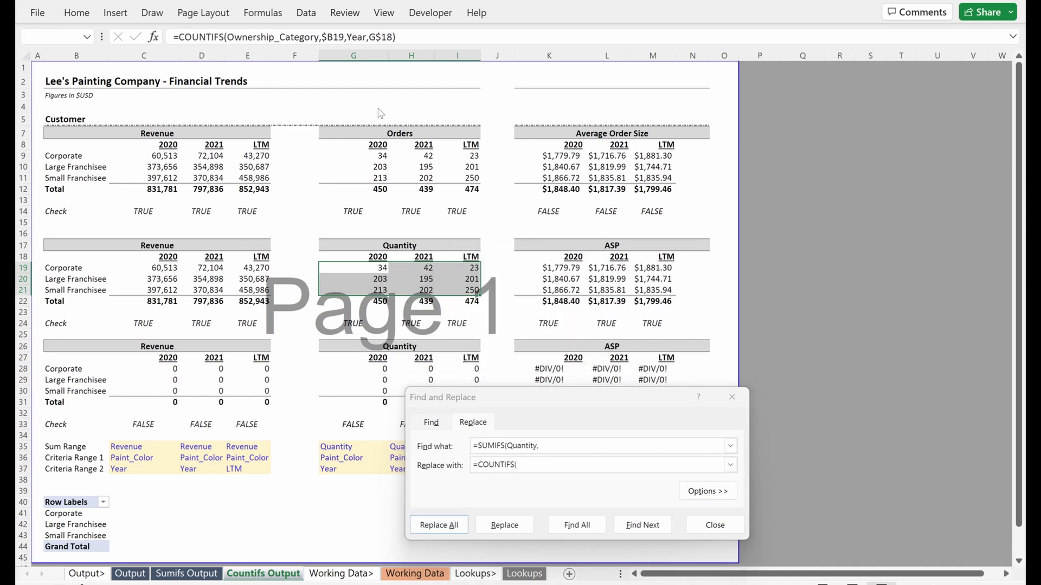
pyautogui.press('Escape')
# Step: Review the row 24 check cells for the middle Quantity block and move on to the third block's header row
pyautogui.press('Right')
pyautogui.press('Down')
pyautogui.press('Down')
pyautogui.press('Down')
pyautogui.press('Down')
pyautogui.press('Down')
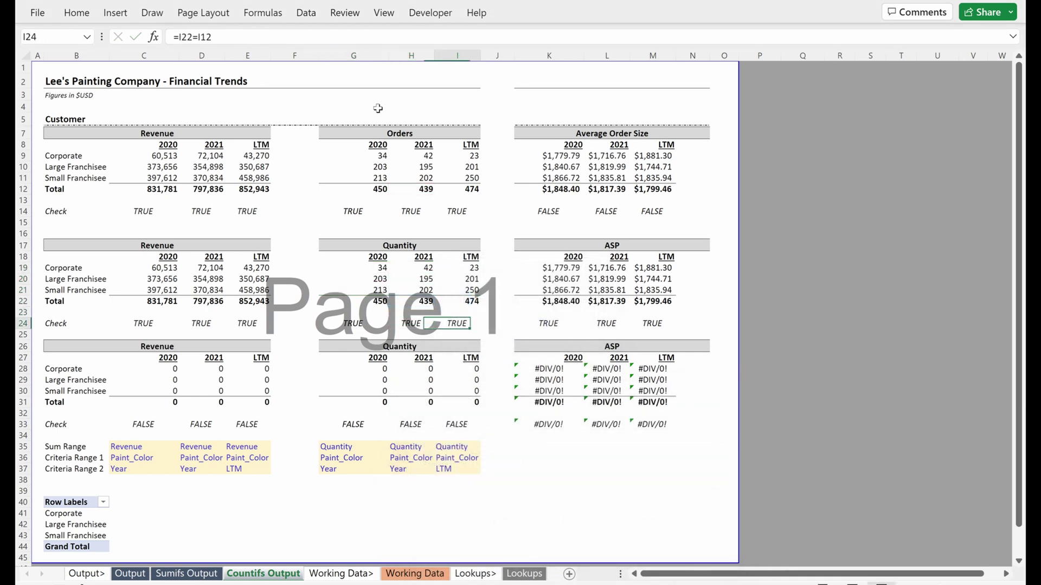
pyautogui.press('Right')
pyautogui.press('Left')
pyautogui.press('Left')
# Step: Set Criteria Range 1 for the third block's 2020 Revenue column (C36) to Ownership_Category
pyautogui.press('Down')
pyautogui.press('Down')
pyautogui.press('Down')
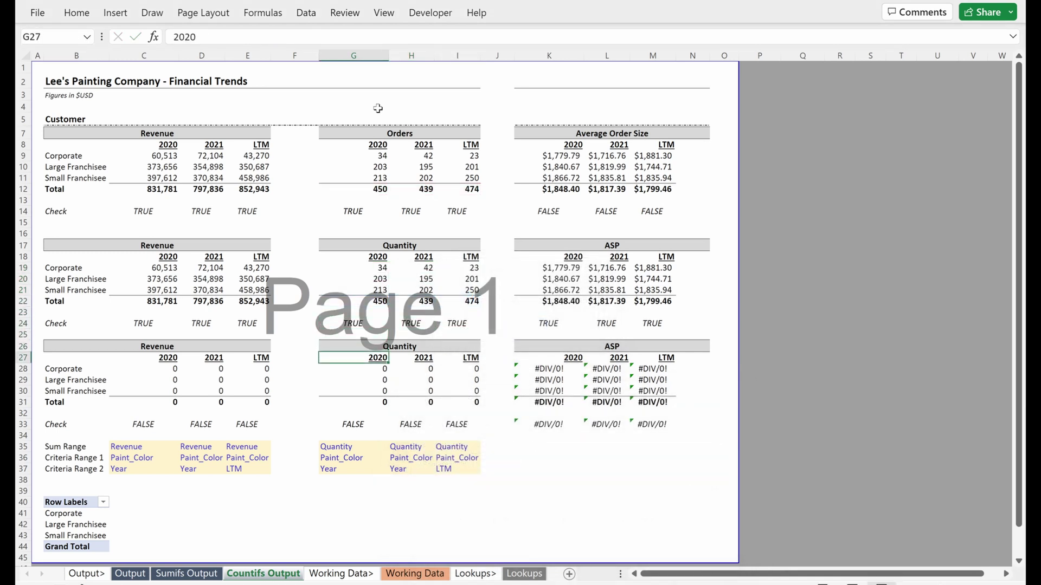
pyautogui.press('Left')
pyautogui.press('Left')
pyautogui.press('Left')
pyautogui.press('Left')
pyautogui.press('Down')
pyautogui.press('Down')
pyautogui.press('Down')
pyautogui.press('Down')
pyautogui.press('Down')
pyautogui.press('Down')
pyautogui.press('Down')
pyautogui.press('Down')
pyautogui.press('Down')
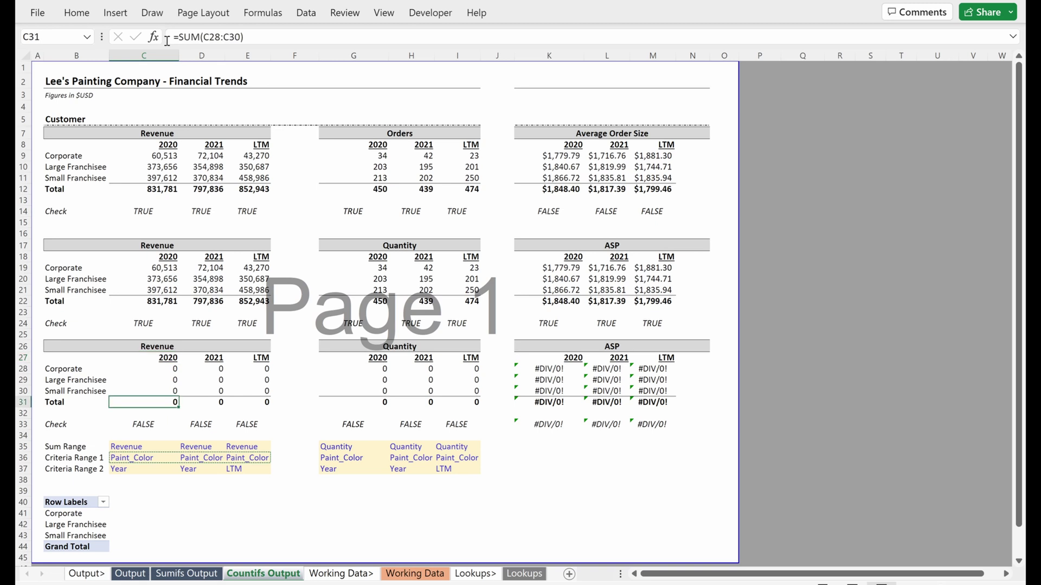
pyautogui.press('Up')
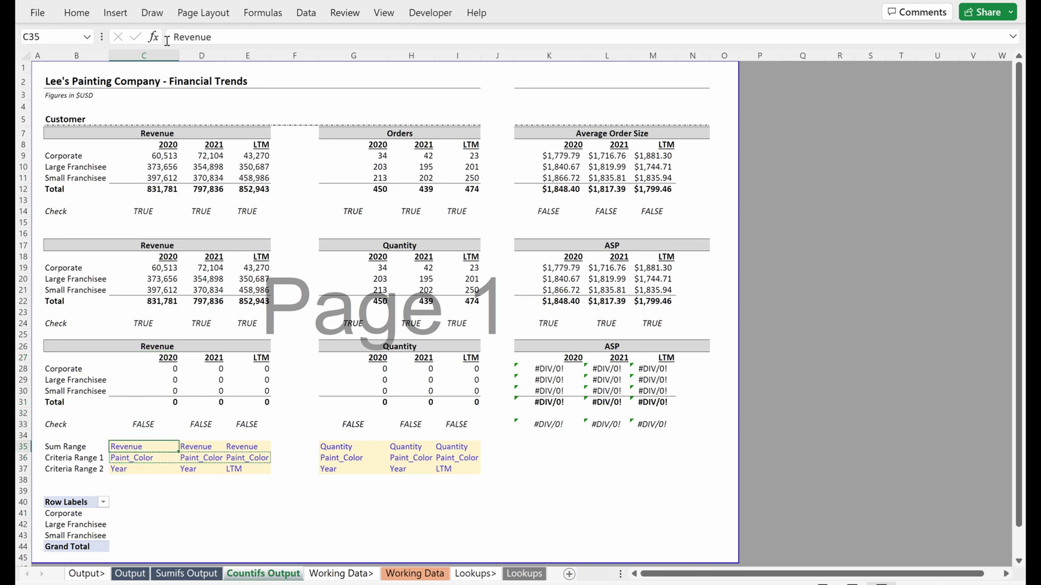
pyautogui.hotkey('shift', 'Down')
pyautogui.hotkey('shift', 'Down')
pyautogui.press('Down')
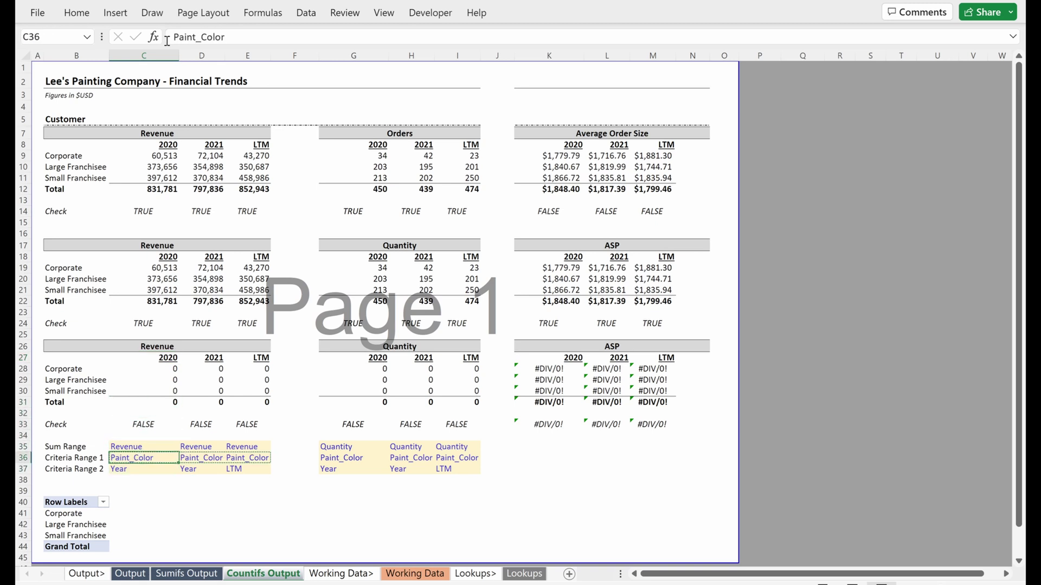
pyautogui.write('Ownership_Category')
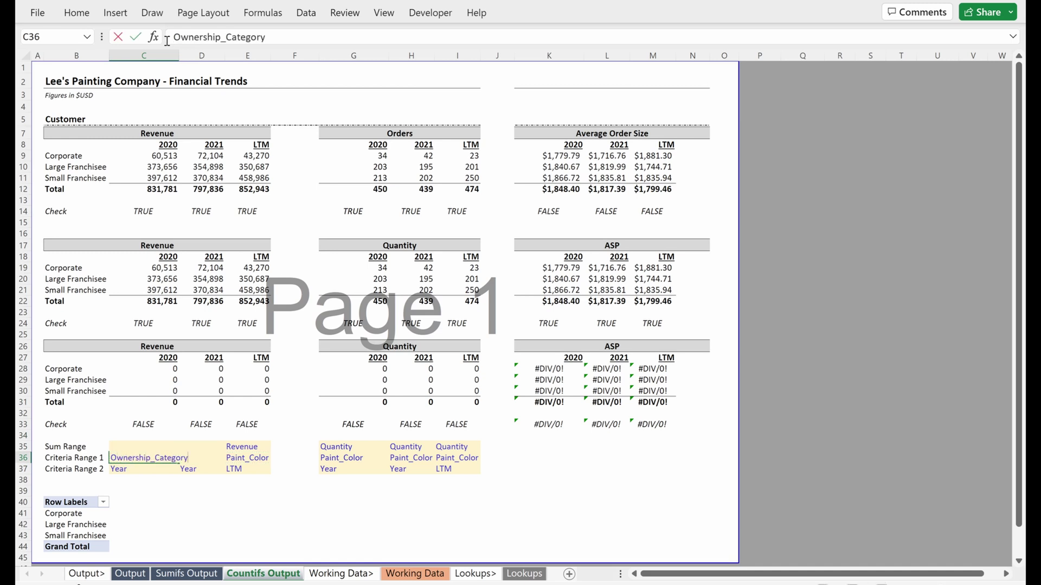
pyautogui.press('Tab')
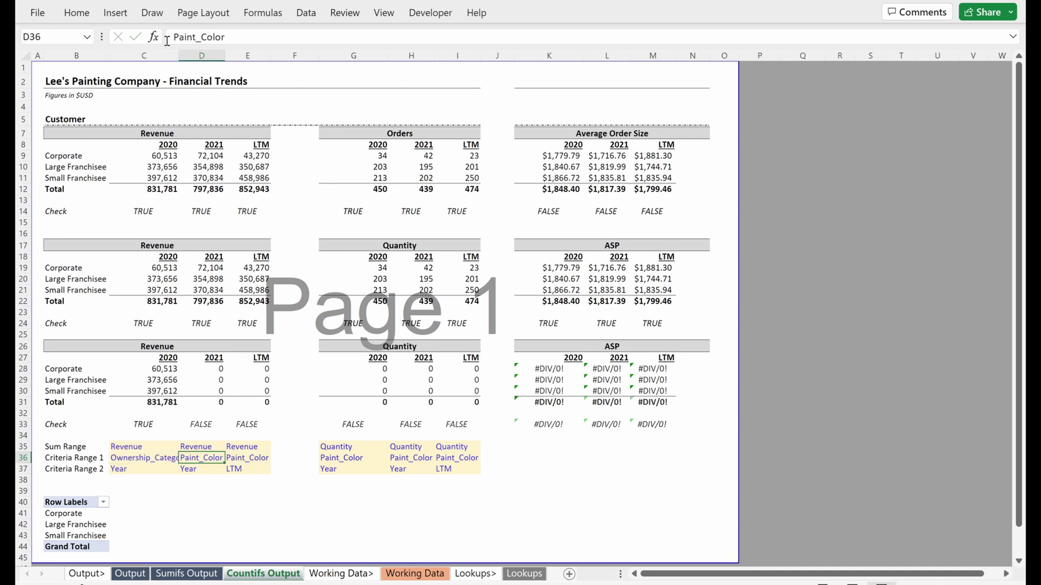
# Step: Fill the Ownership_Category entry from C36 across to the 2021 and LTM columns in D36:E36
pyautogui.press('Left')
pyautogui.hotkey('shift', 'Right')
pyautogui.hotkey('shift', 'Right')
pyautogui.hotkey('ctrl', 'r')
pyautogui.press('Right')
pyautogui.press('Right')
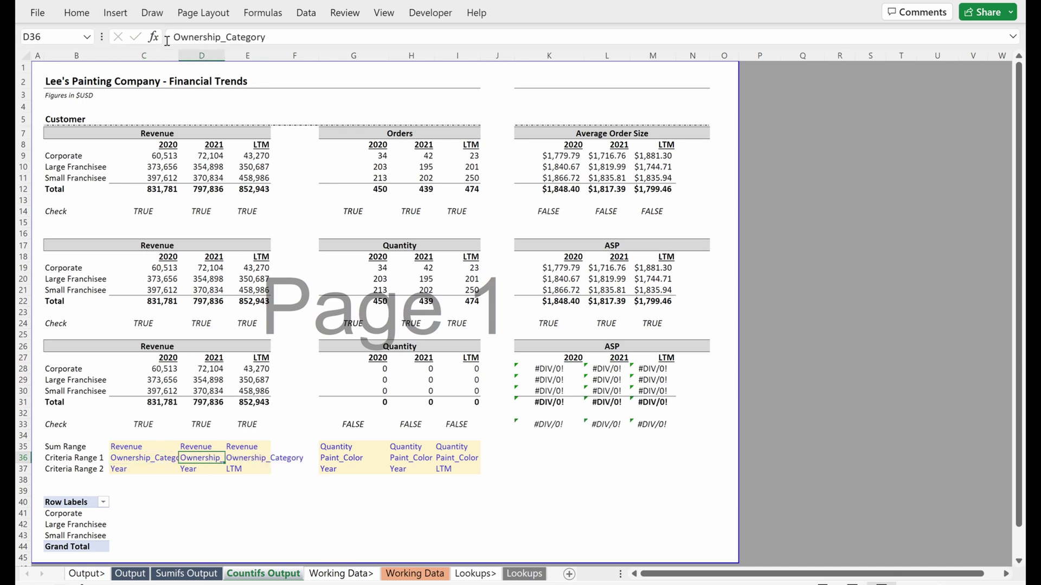
# Step: Copy the Ownership_Category entries in C36:E36 to the Quantity criteria cells G36:I36
pyautogui.press('Left')
pyautogui.press('Left')
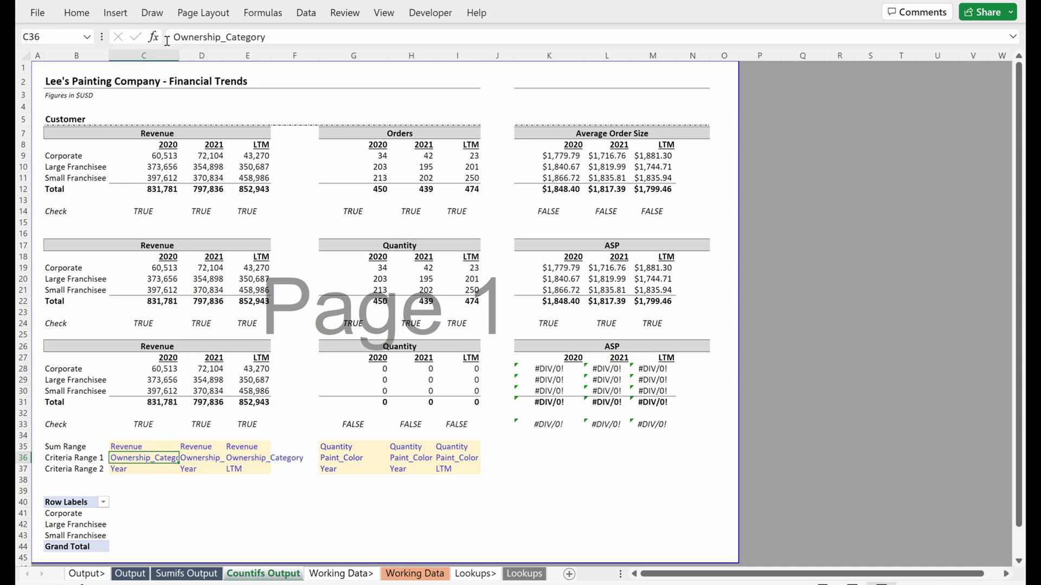
pyautogui.hotkey('shift', 'Right')
pyautogui.hotkey('shift', 'Right')
pyautogui.hotkey('ctrl', 'c')
pyautogui.press('Right')
pyautogui.press('Right')
pyautogui.press('Right')
pyautogui.press('Right')
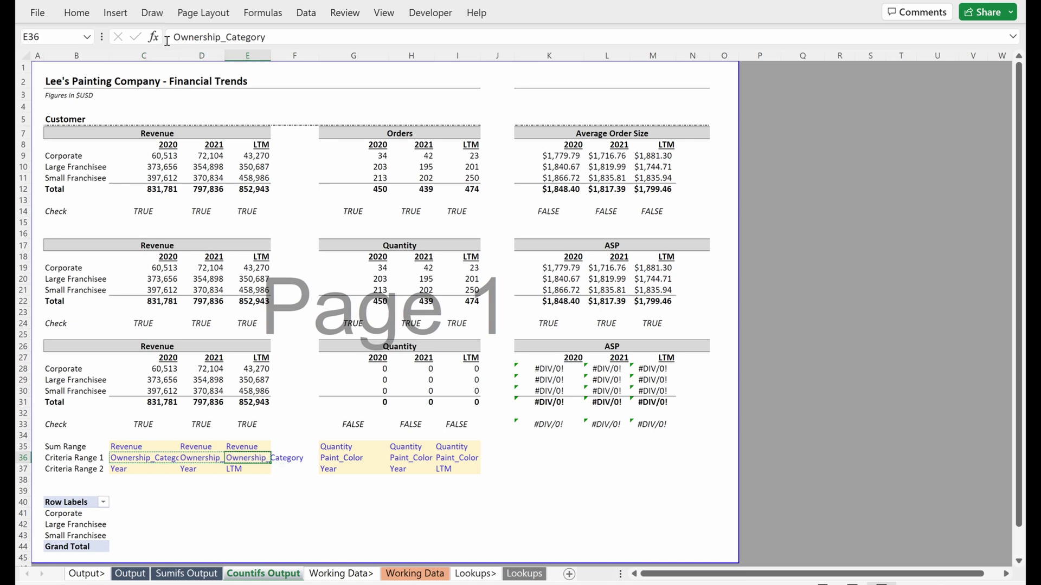
pyautogui.hotkey('ctrl', 'v')
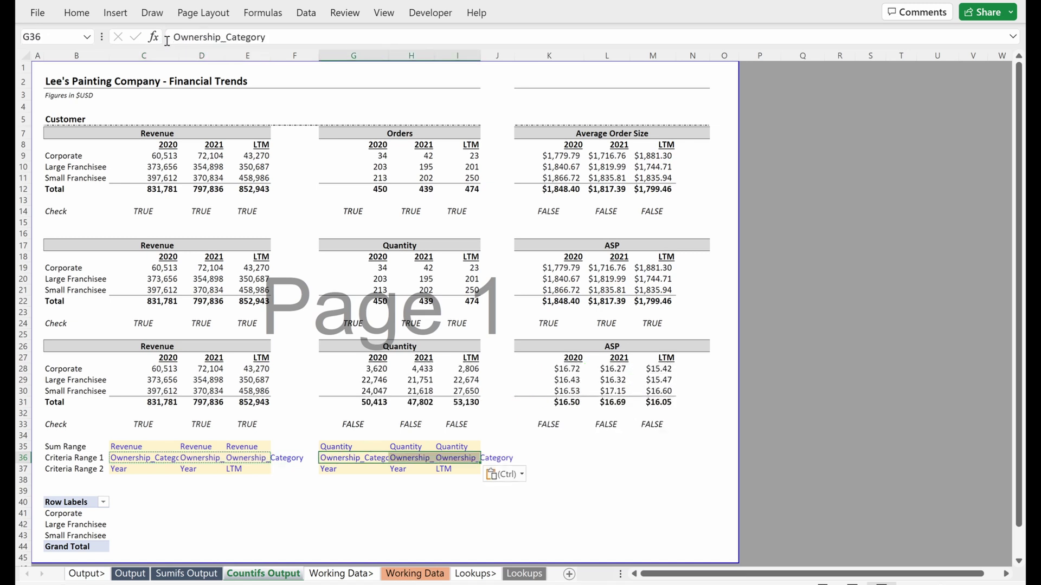
# Step: Examine the SUMIFS formulas with INDIRECT references in G28, H28 and H29 of the third Quantity block
pyautogui.press('Up')
pyautogui.press('Up')
pyautogui.press('Up')
pyautogui.press('Up')
pyautogui.press('Up')
pyautogui.press('Up')
pyautogui.press('Up')
pyautogui.press('Up')
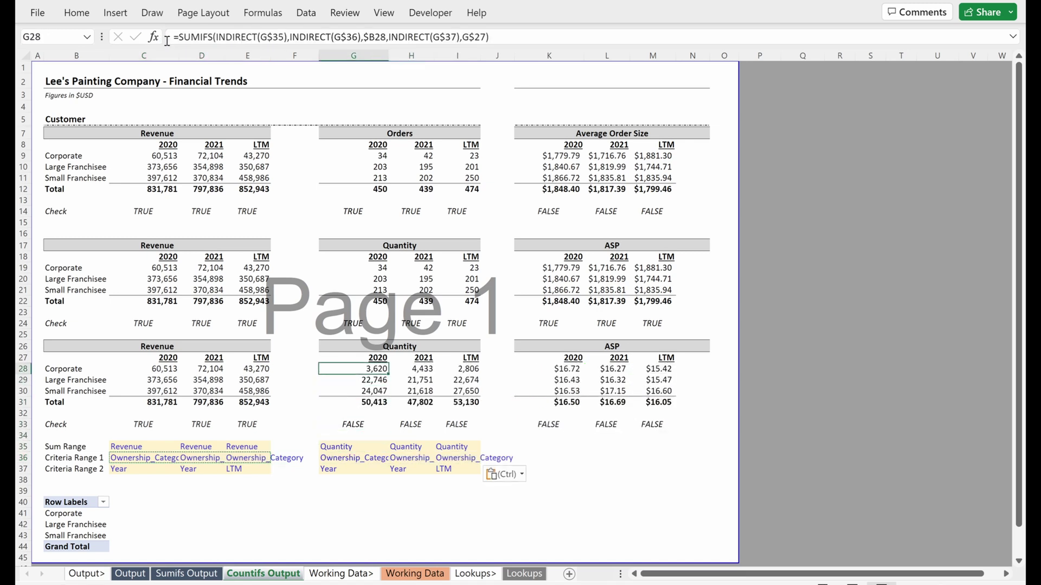
pyautogui.press('Right')
pyautogui.press('Right')
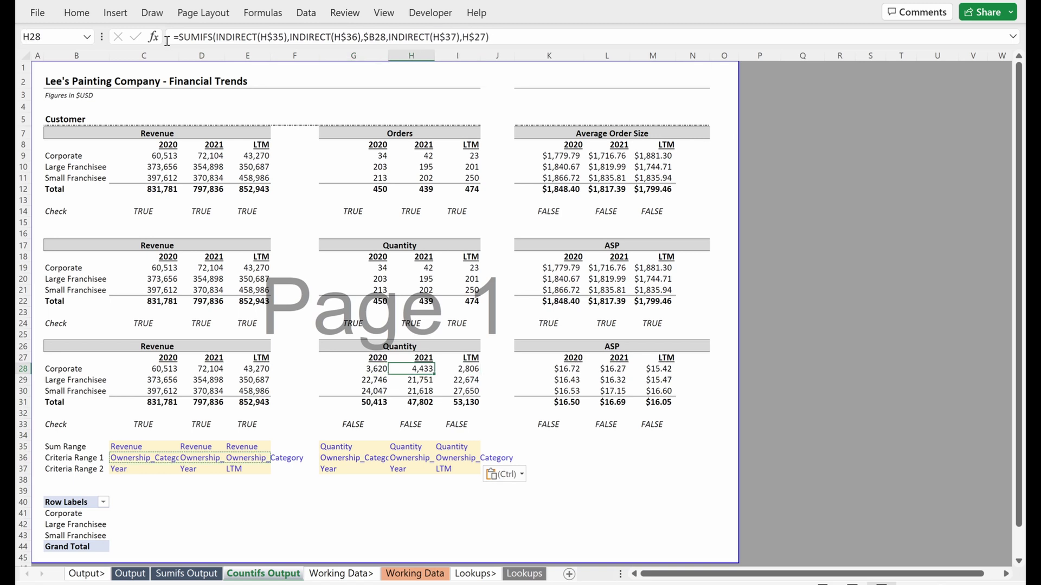
pyautogui.press('Down')
pyautogui.press('Left')
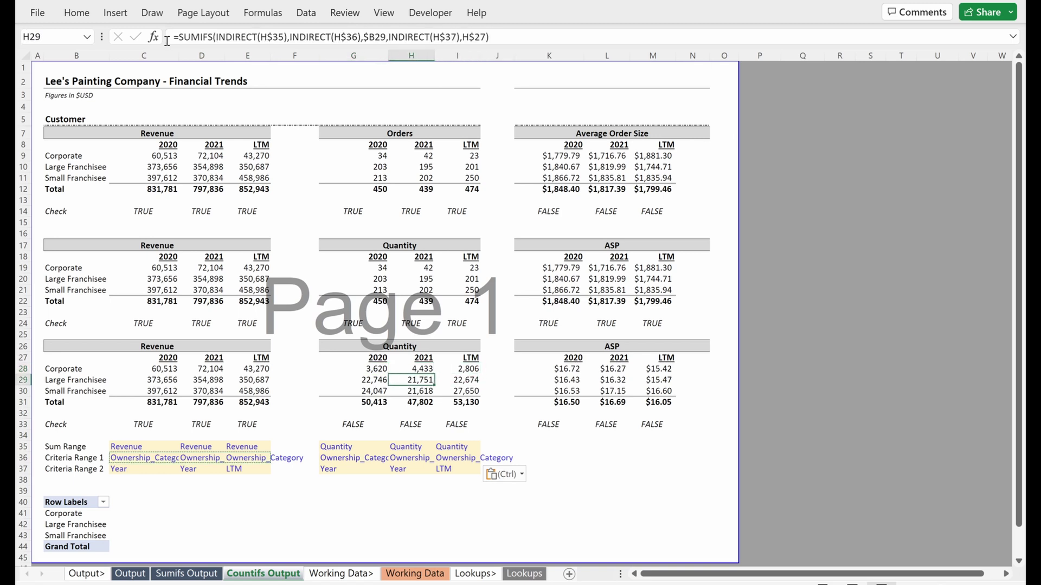
pyautogui.press('Left')
pyautogui.press('Up')
# Step: Rewrite the formula in G28 as =COUNTIFS(INDIRECT(G$36),$B28,INDIRECT(G$37),G$27), dropping the sum range argument
pyautogui.press('F2')
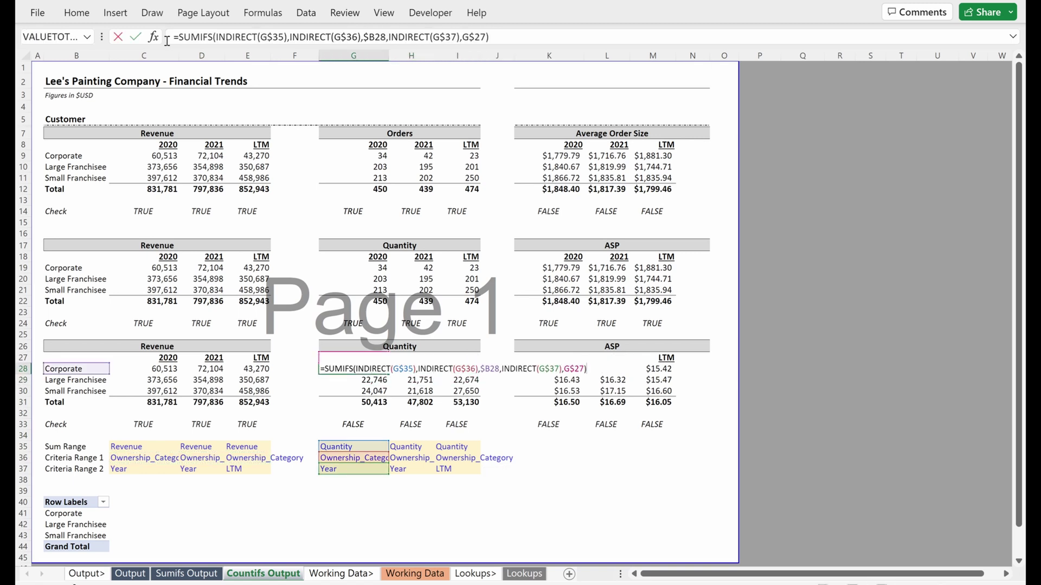
pyautogui.press('Left')
pyautogui.press('Left')
pyautogui.press('Left')
pyautogui.press('Left')
pyautogui.press('Left')
pyautogui.press('Left')
pyautogui.press('Left')
pyautogui.press('Left')
pyautogui.press('Left')
pyautogui.press('Left')
pyautogui.press('Left')
pyautogui.press('Left')
pyautogui.press('Left')
pyautogui.press('Left')
pyautogui.press('Left')
pyautogui.press('Left')
pyautogui.press('Left')
pyautogui.press('Left')
pyautogui.press('Left')
pyautogui.press('Left')
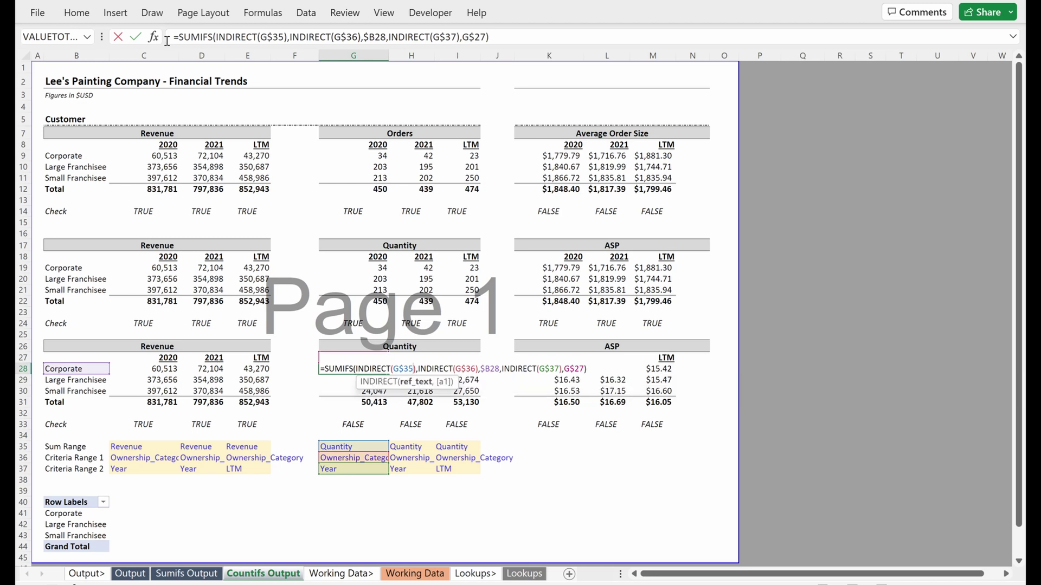
pyautogui.press('Right')
pyautogui.press('Right')
pyautogui.hotkey('shift', 'Left')
pyautogui.hotkey('shift', 'Left')
pyautogui.hotkey('shift', 'Left')
pyautogui.hotkey('shift', 'Left')
pyautogui.hotkey('shift', 'Home')
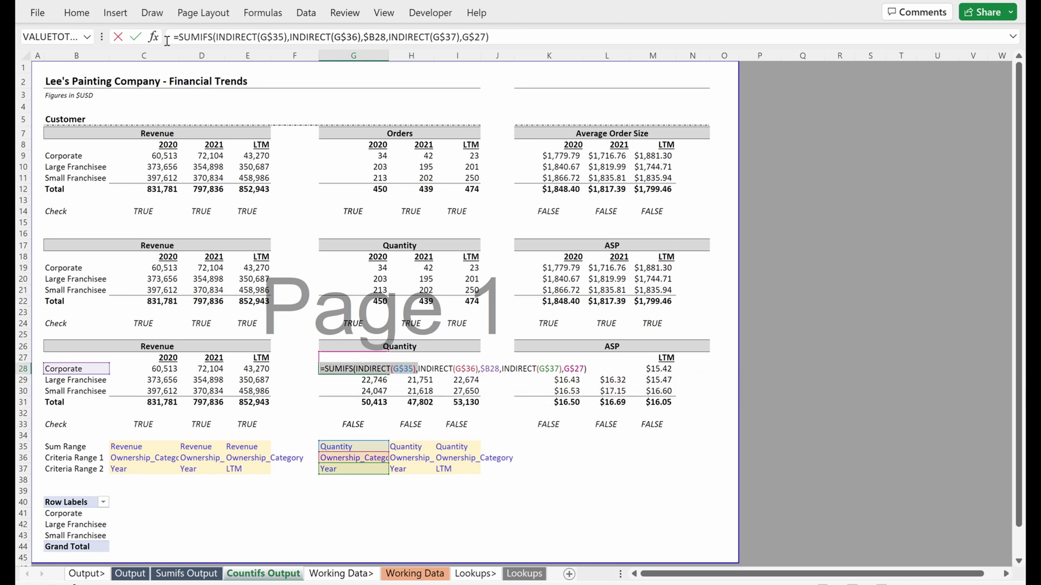
pyautogui.write('countifs(')
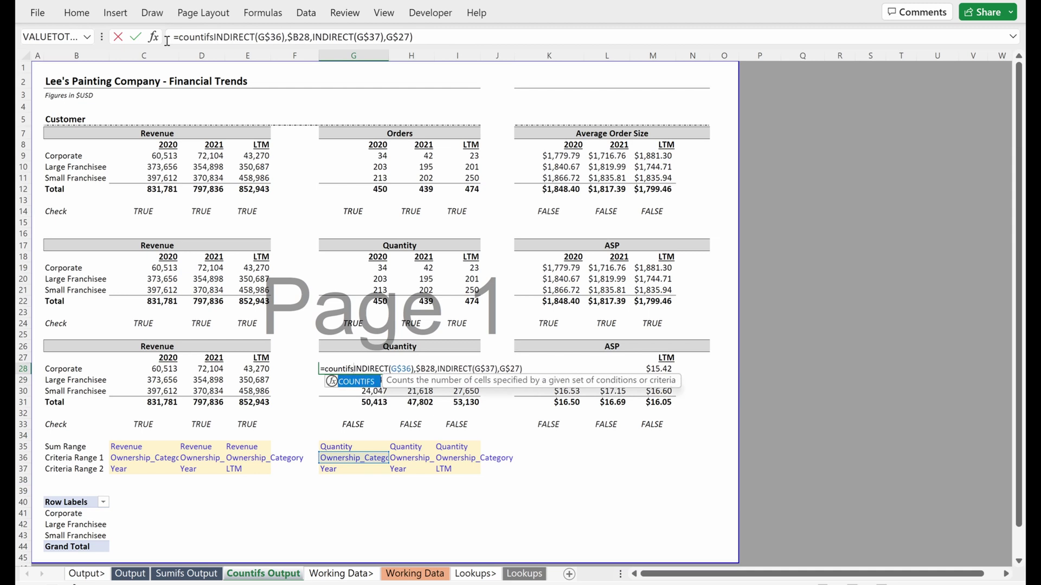
pyautogui.press('Return')
# Step: Fill the G28 COUNTIFS formula across to column I and down through row 30
pyautogui.press('Up')
pyautogui.hotkey('shift', 'Right')
pyautogui.hotkey('shift', 'Right')
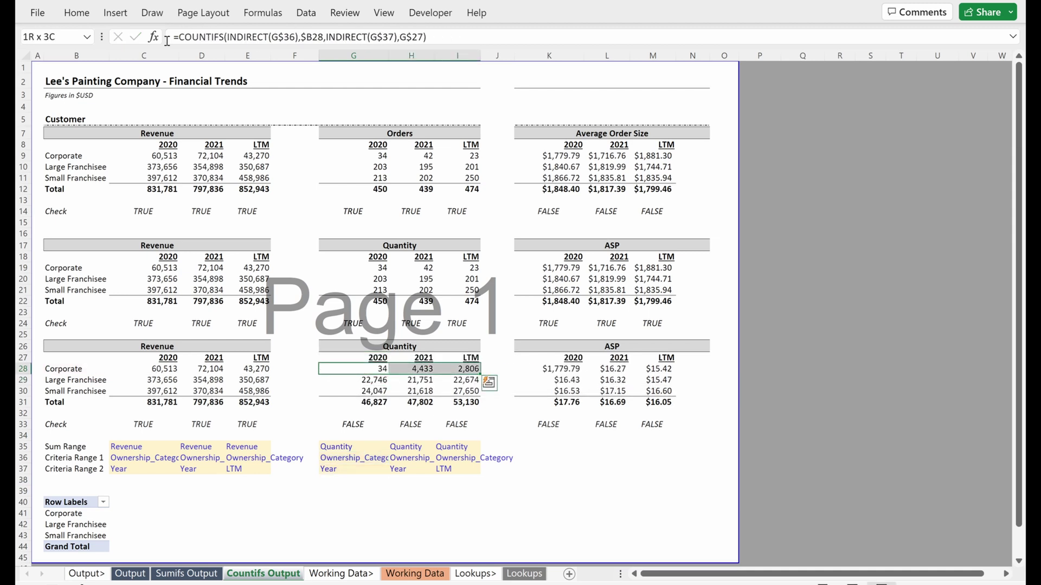
pyautogui.hotkey('ctrl', 'r')
pyautogui.hotkey('shift', 'Down')
pyautogui.hotkey('shift', 'Down')
pyautogui.hotkey('ctrl', 'd')
# Step: Check the cell references in the filled Large Franchisee COUNTIFS formula in G29
pyautogui.press('Down')
pyautogui.press('F2')
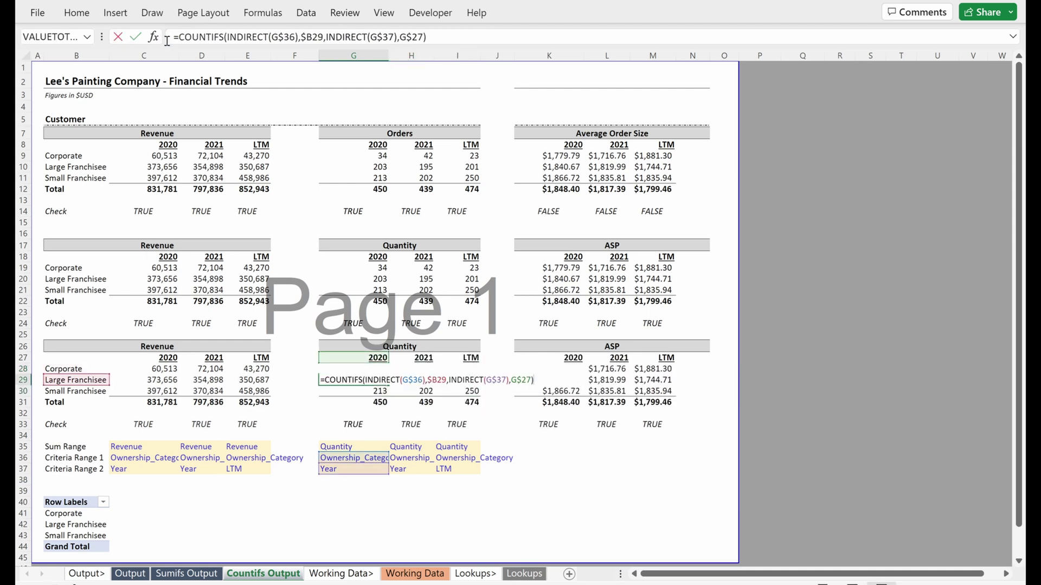
pyautogui.press('Return')
pyautogui.press('F2')
pyautogui.press('Left')
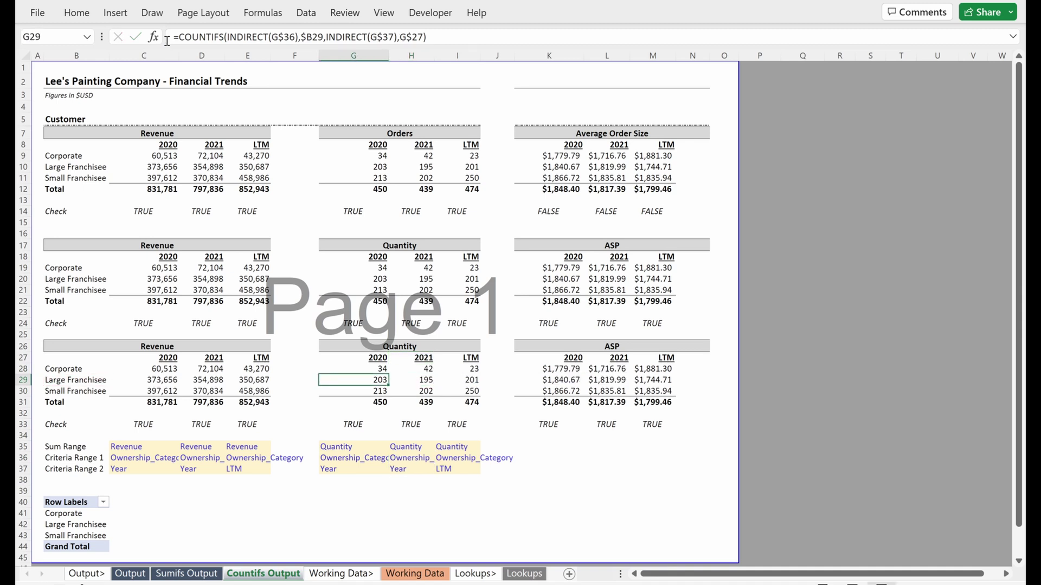
# Step: Review the named-range COUNTIFS formulas in row 19 of the second Quantity block
pyautogui.press('Up')
pyautogui.press('Up')
pyautogui.press('Up')
pyautogui.press('Up')
pyautogui.press('Up')
pyautogui.press('Up')
pyautogui.press('Up')
pyautogui.press('Up')
pyautogui.press('Up')
pyautogui.press('Up')
pyautogui.press('Up')
pyautogui.press('Up')
pyautogui.press('Down')
pyautogui.press('Down')
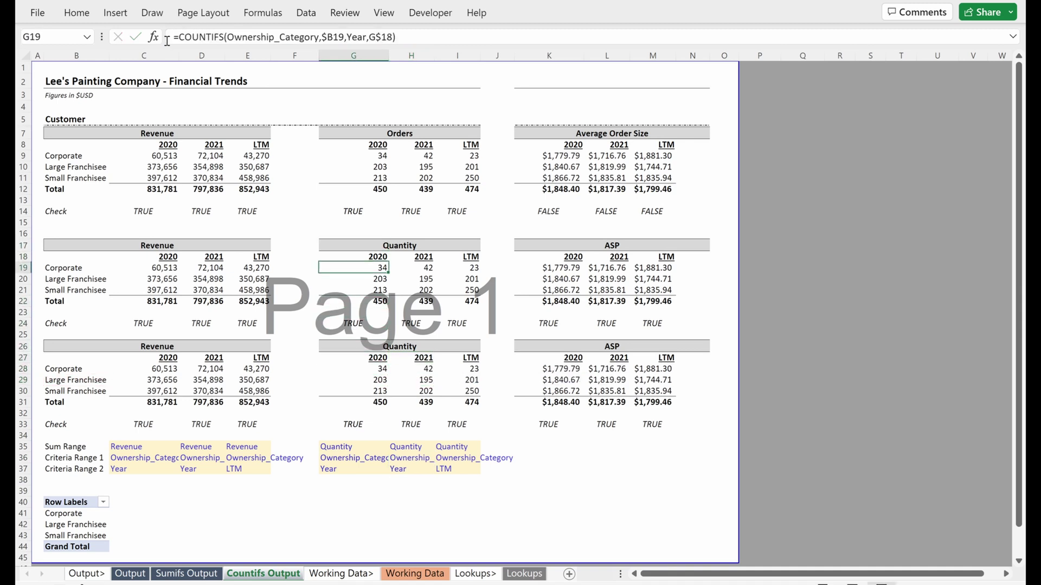
pyautogui.press('Right')
# Step: Compare the criteria ranges in the 2021 formula in H19 and the LTM formula in I19
pyautogui.press('Right')
pyautogui.press('Left')
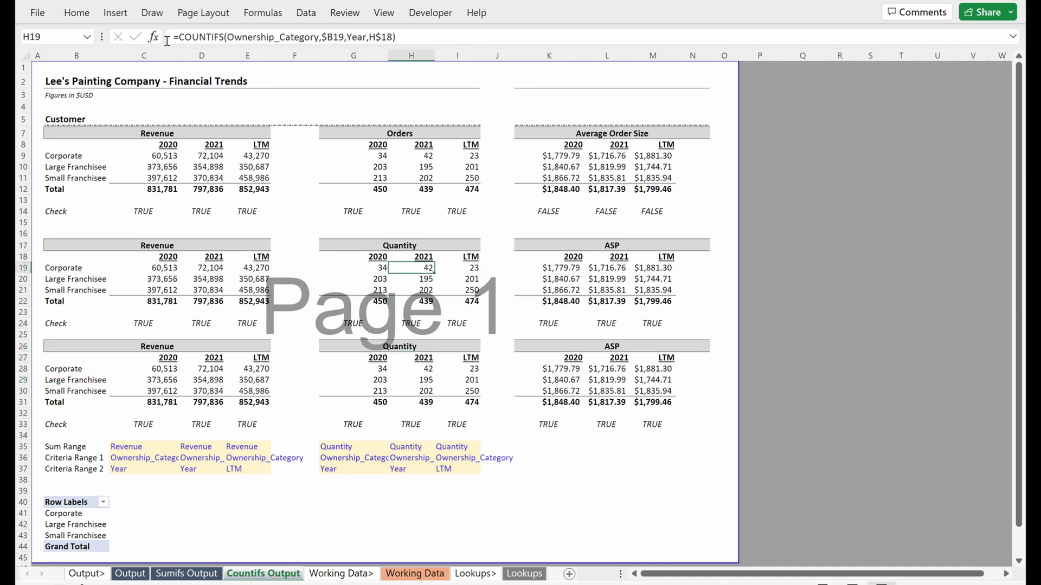
pyautogui.press('F2')
pyautogui.press('Escape')
pyautogui.press('Right')
pyautogui.press('F2')
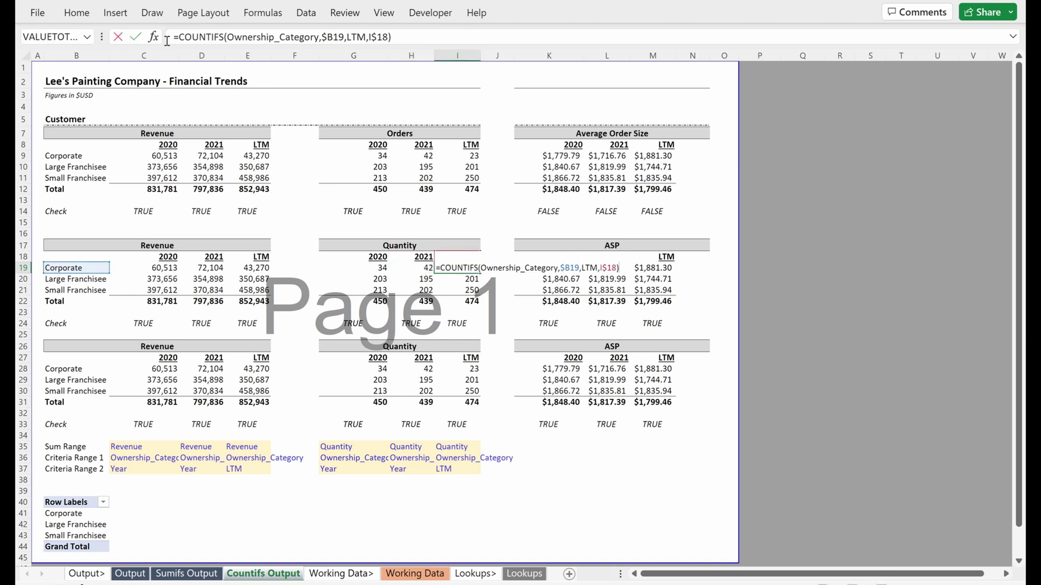
pyautogui.press('Escape')
pyautogui.press('Left')
pyautogui.press('F2')
pyautogui.press('Escape')
# Step: Try filling the 2021 COUNTIFS formula from H19 right into the LTM cell I19, and undo the fill
pyautogui.press('Right')
pyautogui.press('F2')
pyautogui.press('Escape')
pyautogui.press('Left')
pyautogui.hotkey('shift', 'Right')
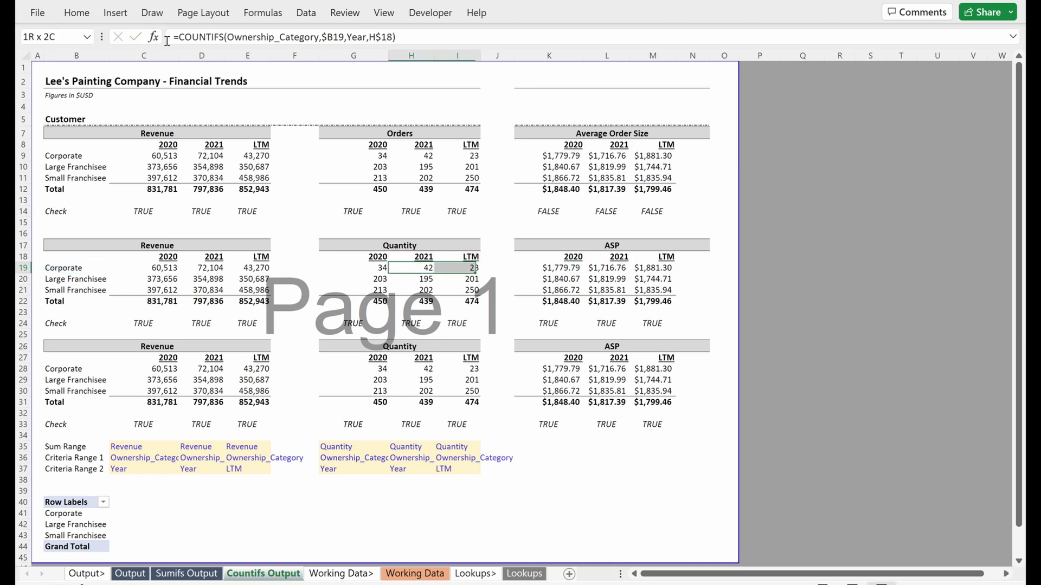
pyautogui.hotkey('ctrl', 'r')
# Step: Review the LTM quantity check in I24 and the Criteria Range 2 entries in H37 and I37
pyautogui.press('Right')
pyautogui.press('Right')
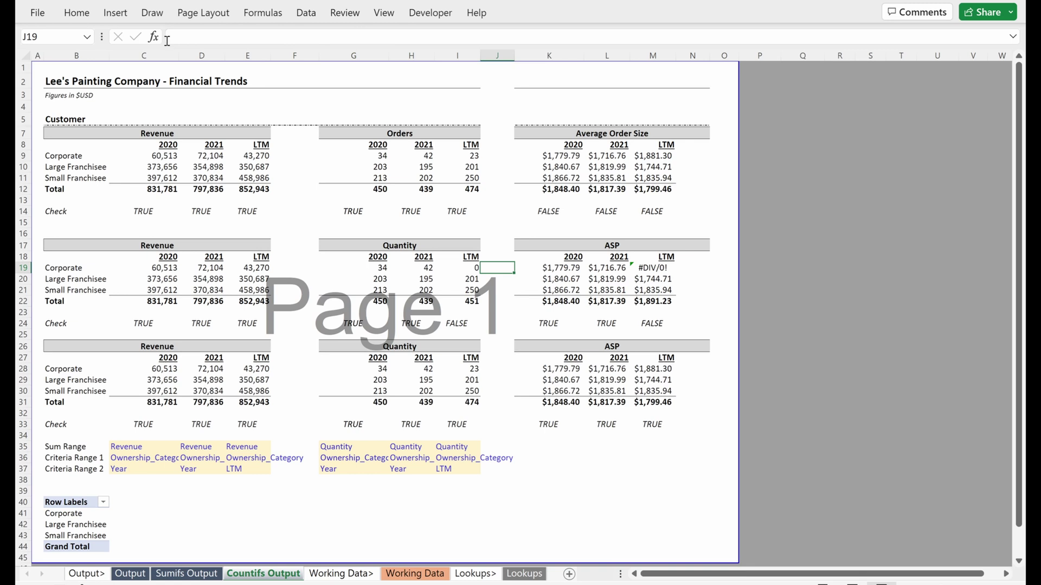
pyautogui.hotkey('ctrl', 'z')
pyautogui.press('Right')
pyautogui.press('Down')
pyautogui.press('Down')
pyautogui.press('Down')
pyautogui.press('Down')
pyautogui.press('Down')
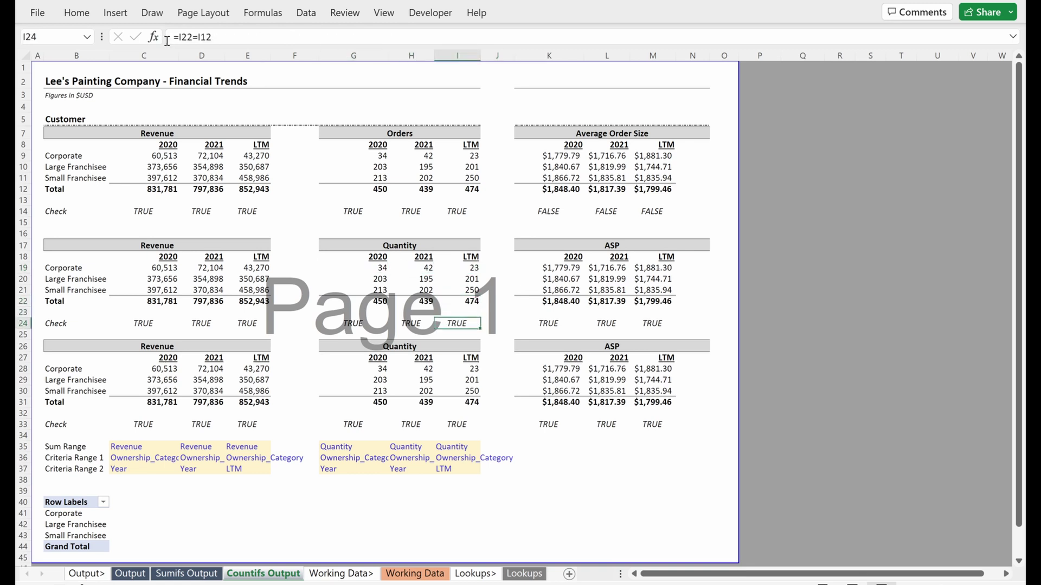
pyautogui.press('Down')
pyautogui.press('Down')
pyautogui.press('Down')
pyautogui.press('Down')
pyautogui.press('Down')
pyautogui.press('Down')
pyautogui.press('Down')
pyautogui.press('Down')
pyautogui.press('Down')
pyautogui.press('Down')
pyautogui.press('Down')
pyautogui.press('Down')
pyautogui.press('Left')
pyautogui.press('Down')
pyautogui.hotkey('shift', 'Right')
pyautogui.press('Right')
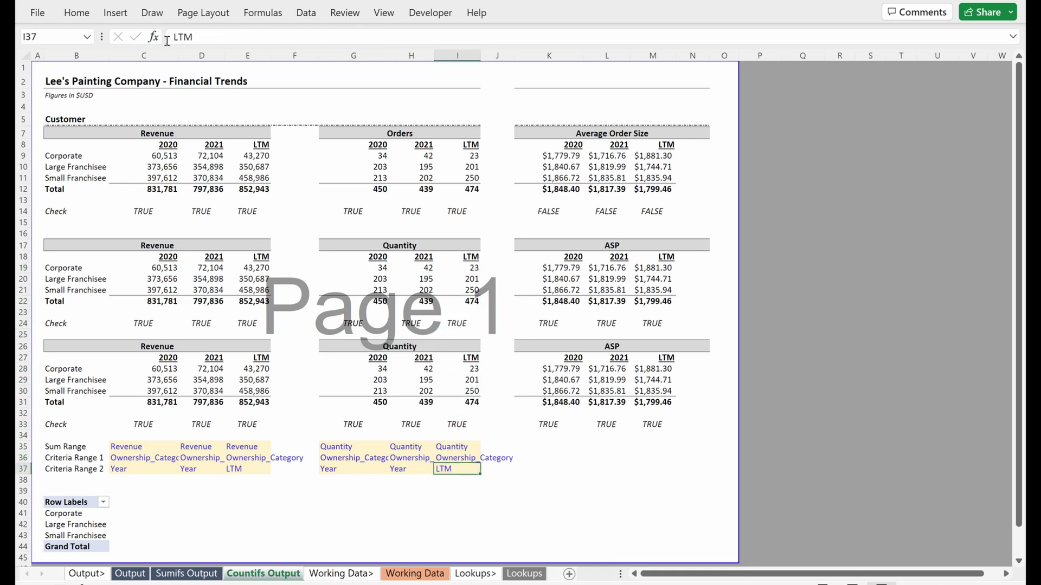
# Step: Review the third block's quantity check in G33, the count range G28:I30 and the total in H31
pyautogui.press('Left')
pyautogui.press('Up')
pyautogui.press('Up')
pyautogui.press('Up')
pyautogui.press('Up')
pyautogui.press('Left')
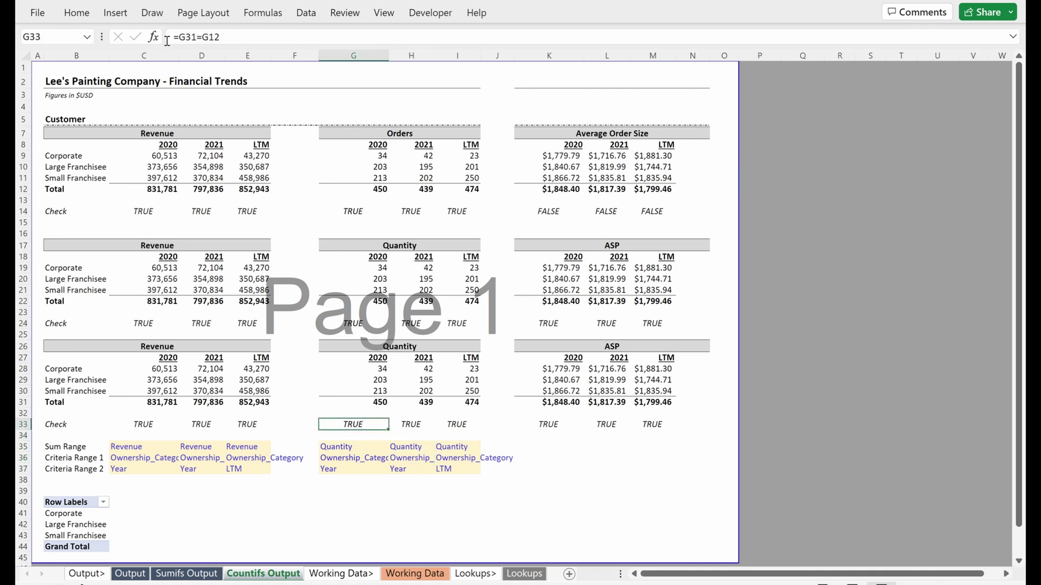
pyautogui.press('Up')
pyautogui.press('Up')
pyautogui.press('Up')
pyautogui.hotkey('shift', 'Up')
pyautogui.hotkey('shift', 'Up')
pyautogui.hotkey('shift', 'Right')
pyautogui.hotkey('shift', 'Right')
pyautogui.press('Down')
pyautogui.press('Right')
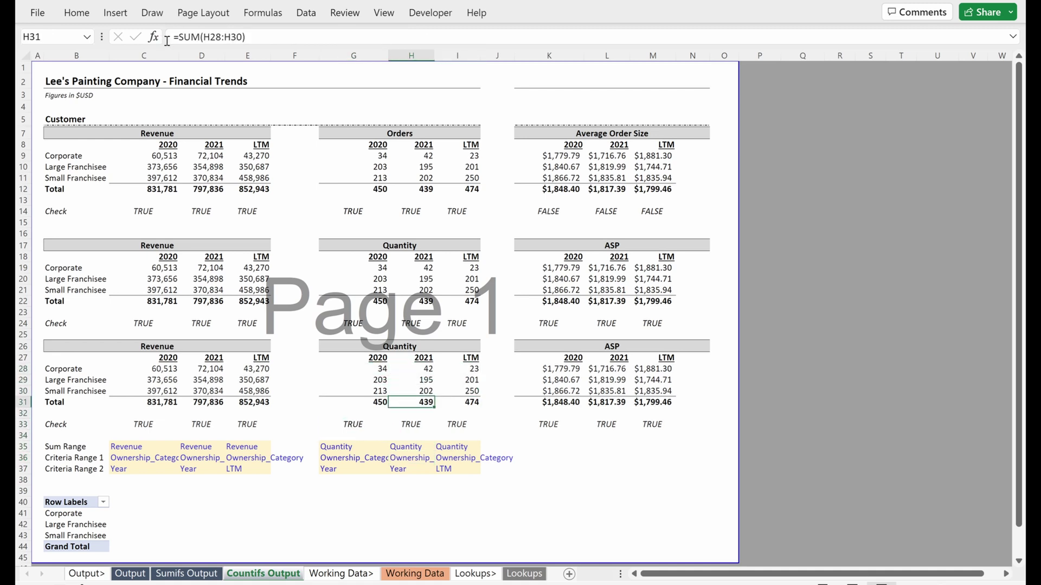
# Step: Inspect the Small Franchisee COUNTIFS formulas in I30 and H30, and the quantity check formula in G24
pyautogui.press('Up')
pyautogui.press('Right')
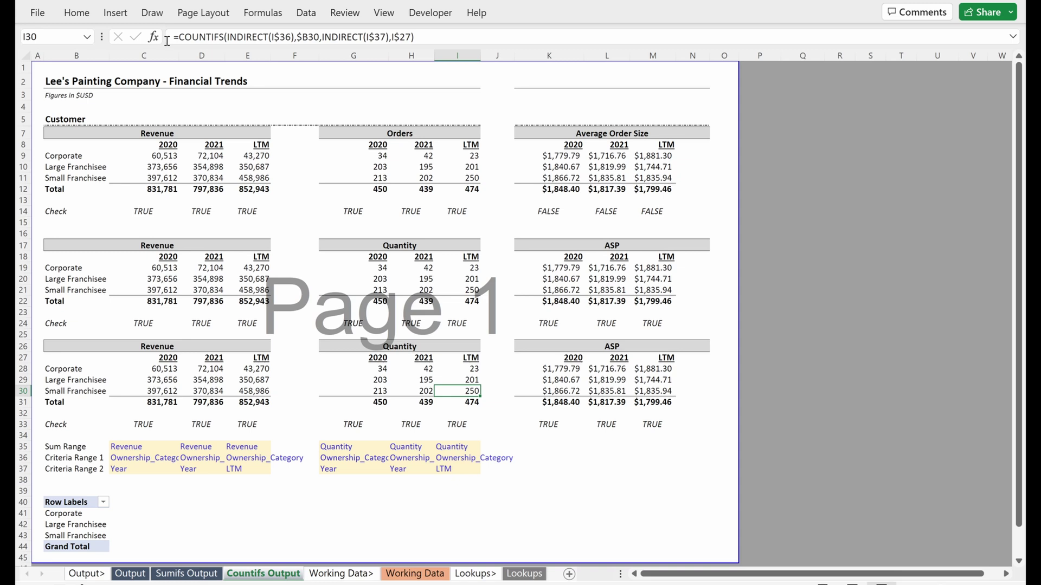
pyautogui.press('Left')
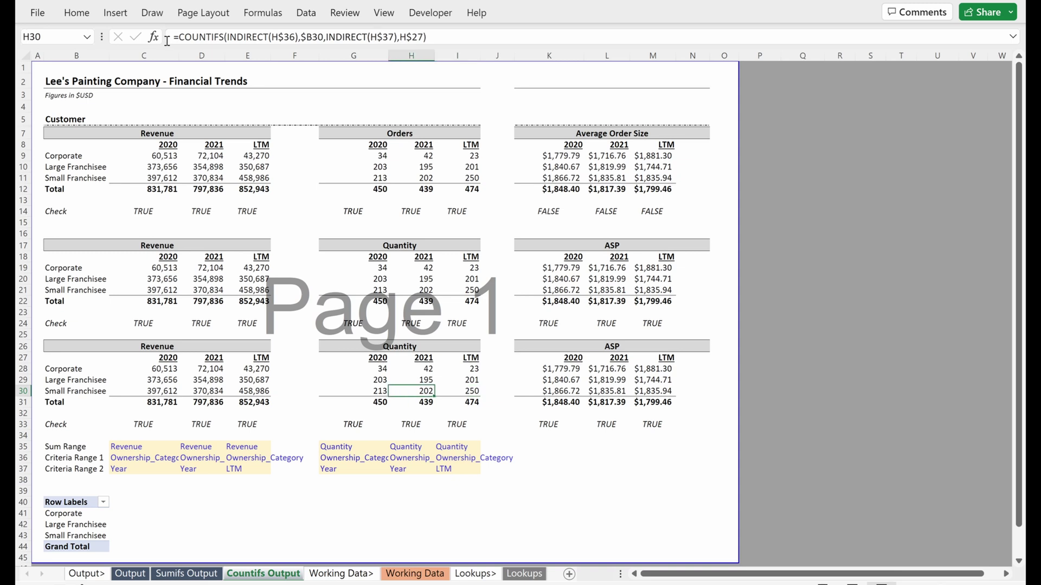
pyautogui.press('Left')
pyautogui.press('Up')
pyautogui.press('Up')
pyautogui.press('Up')
pyautogui.press('Up')
pyautogui.press('Up')
pyautogui.press('Up')
pyautogui.press('Up')
pyautogui.press('Up')
pyautogui.press('Up')
pyautogui.press('Up')
pyautogui.press('Up')
pyautogui.press('Up')
pyautogui.press('Up')
pyautogui.press('Up')
pyautogui.press('Up')
pyautogui.press('Up')
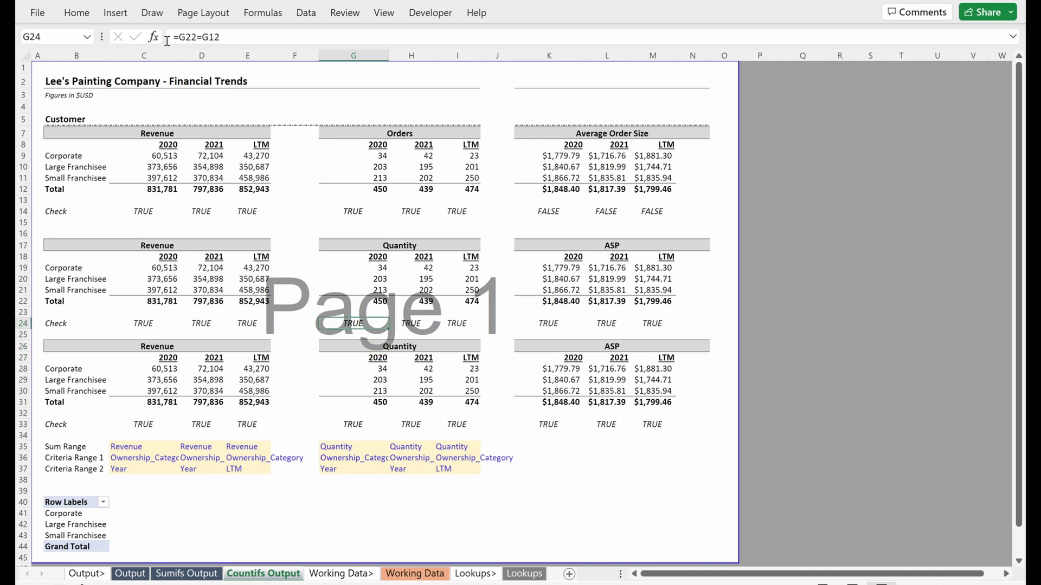
# Step: Delete the blank row 16 directly above the second block's headers
pyautogui.press('Down')
pyautogui.press('Down')
pyautogui.press('Down')
pyautogui.write('=')
pyautogui.press('Up')
pyautogui.press('Up')
pyautogui.press('Up')
pyautogui.press('Up')
pyautogui.press('Up')
pyautogui.press('Up')
pyautogui.press('Up')
pyautogui.press('Up')
pyautogui.press('Up')
pyautogui.press('Up')
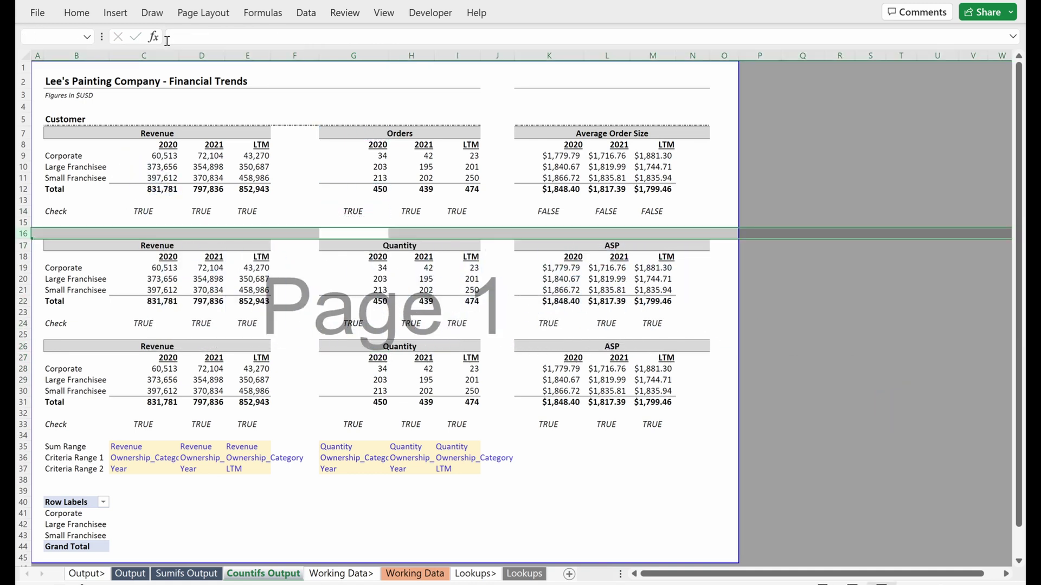
pyautogui.hotkey('ctrl', '-')
pyautogui.press('Up')
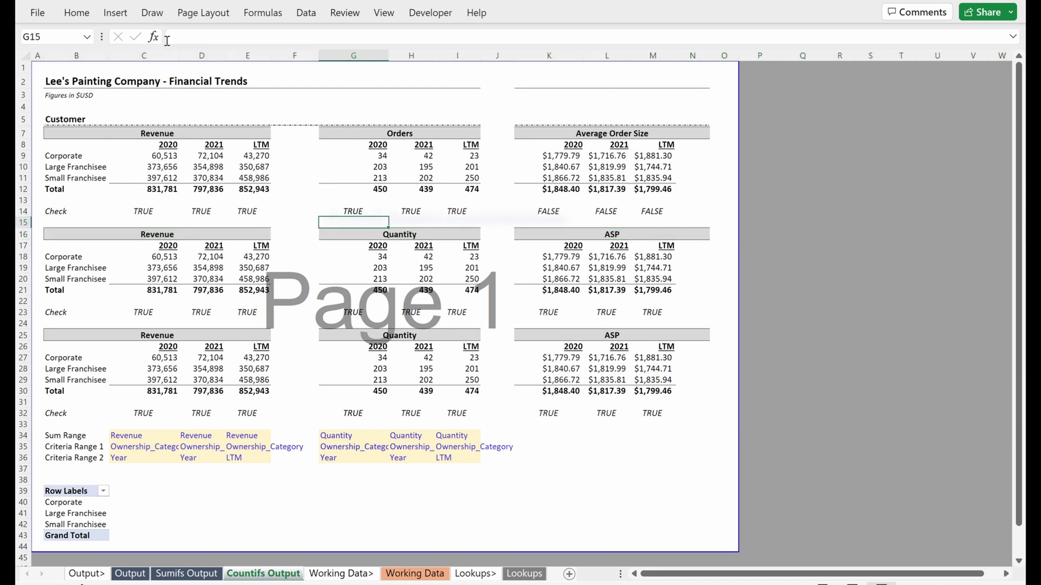
# Step: Link the second block's Quantity header in G16 to the first block's Orders header with =G7
pyautogui.press('Down')
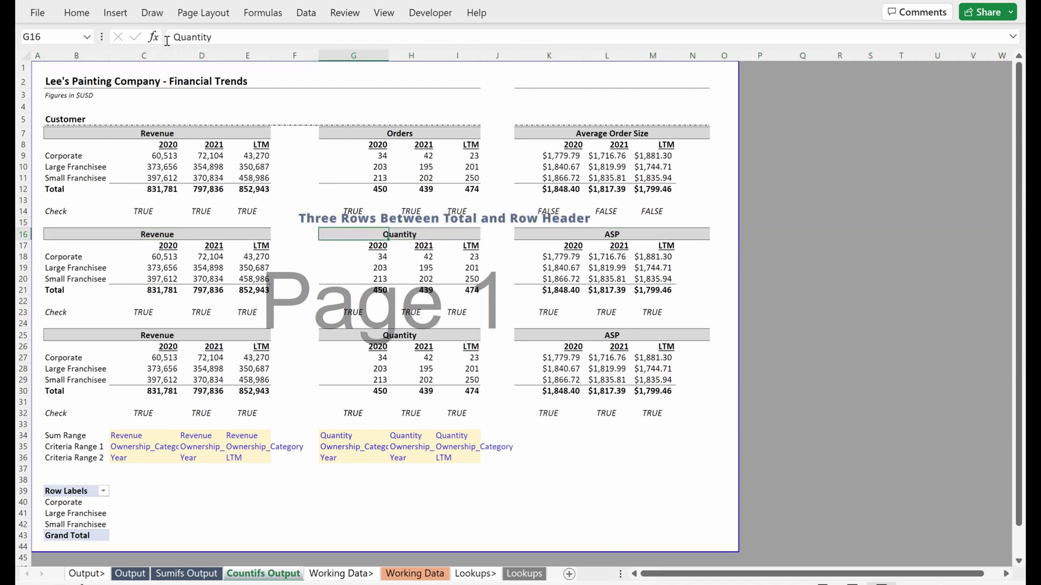
pyautogui.write('=')
pyautogui.press('Up')
pyautogui.press('Up')
pyautogui.press('Up')
pyautogui.press('Up')
pyautogui.press('Up')
pyautogui.press('Up')
pyautogui.press('Up')
pyautogui.press('Up')
pyautogui.press('Up')
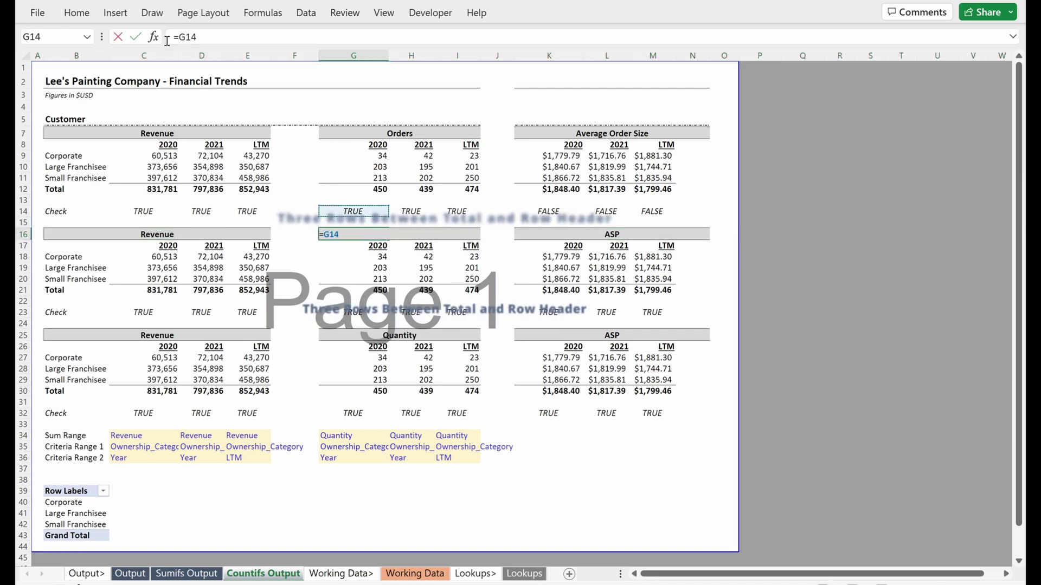
pyautogui.press('Return')
pyautogui.press('Up')
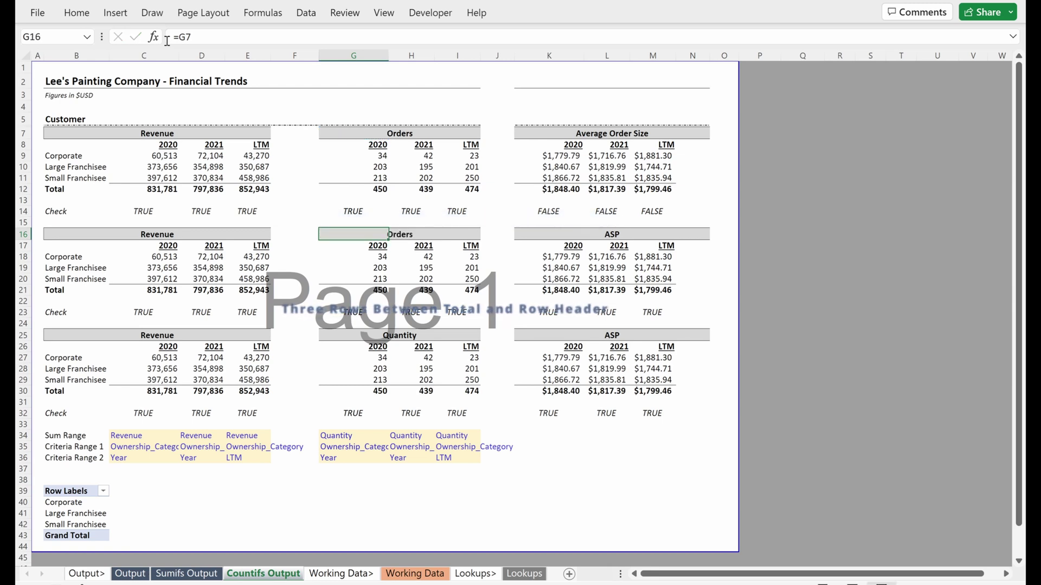
# Step: Copy the linked Orders header from G16 into the third block's header cell G25
pyautogui.hotkey('ctrl', 'c')
pyautogui.hotkey('ctrl', 'Down')
pyautogui.hotkey('ctrl', 'Down')
pyautogui.hotkey('ctrl', 'Down')
pyautogui.hotkey('ctrl', 'v')
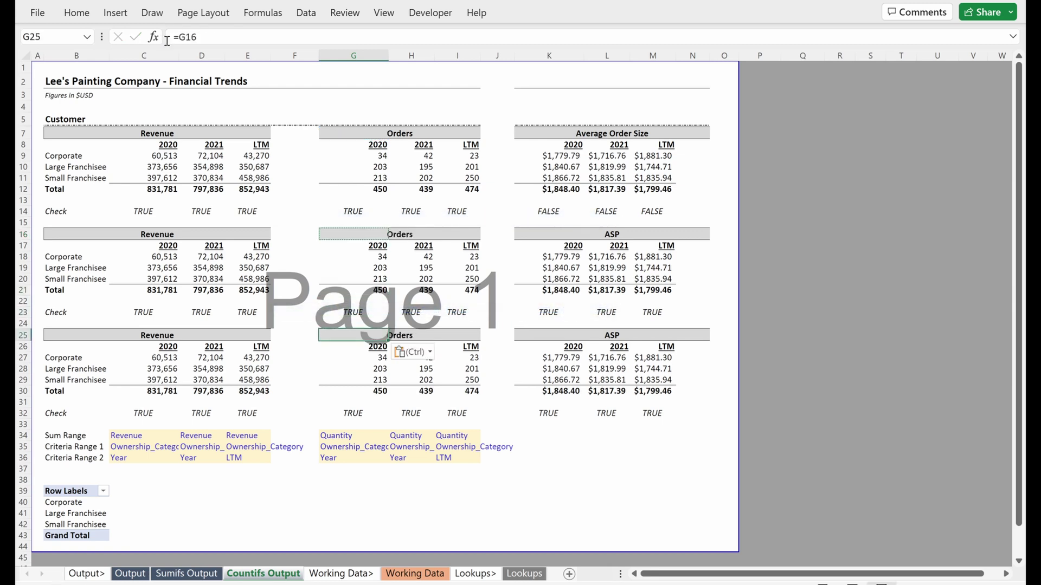
# Step: Replace the ASP headers in K25 and K16 with copies of the relative header link, each referring to the block above
pyautogui.hotkey('ctrl', 'Right')
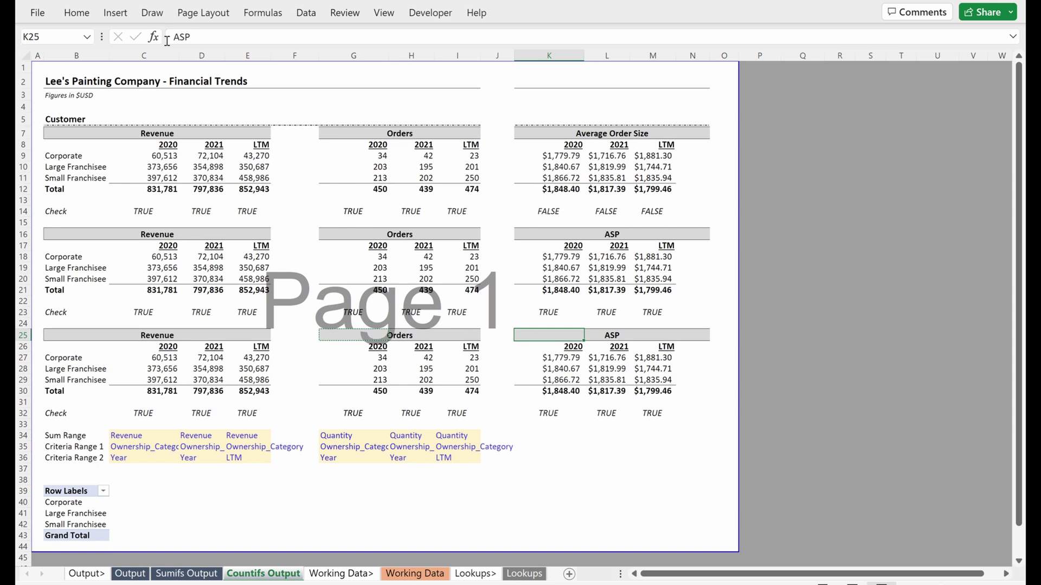
pyautogui.hotkey('ctrl', 'v')
pyautogui.press('Escape')
pyautogui.hotkey('ctrl', 'c')
pyautogui.hotkey('ctrl', 'Up')
pyautogui.hotkey('ctrl', 'Up')
pyautogui.hotkey('ctrl', 'Up')
pyautogui.hotkey('ctrl', 'Up')
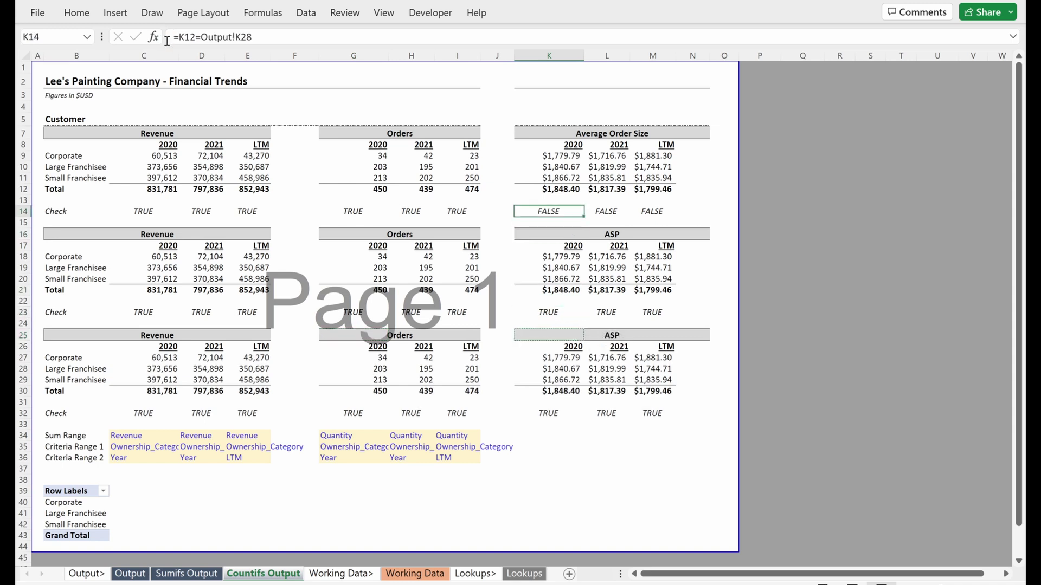
pyautogui.hotkey('ctrl', 'Down')
pyautogui.hotkey('ctrl', 'v')
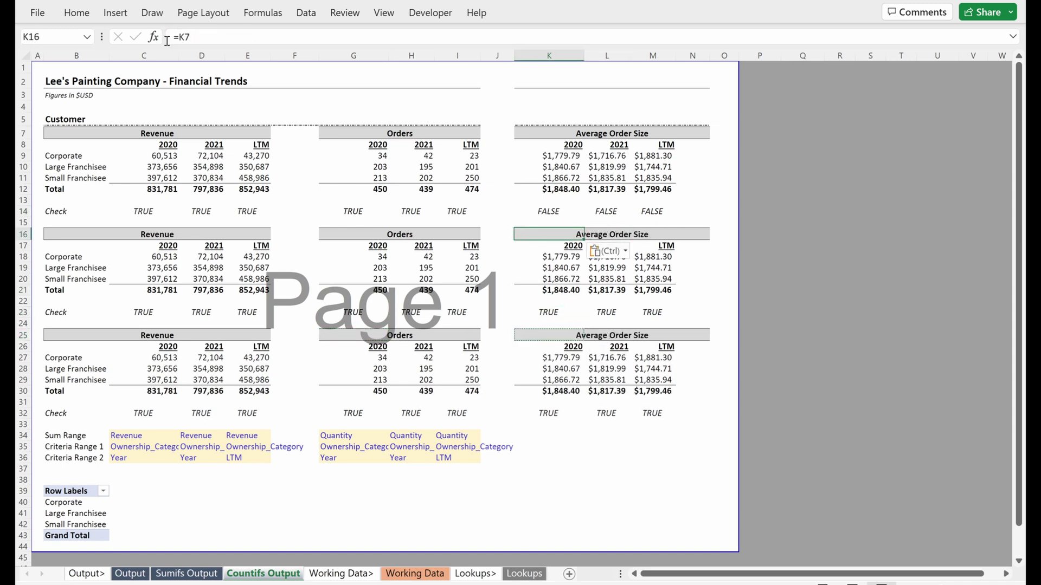
# Step: Change the first block's header in K7 to "Average Order Size ($)"
pyautogui.hotkey('ctrl', 'Up')
pyautogui.hotkey('ctrl', 'Up')
pyautogui.hotkey('ctrl', 'Up')
pyautogui.hotkey('ctrl', 'Up')
pyautogui.hotkey('ctrl', 'Down')
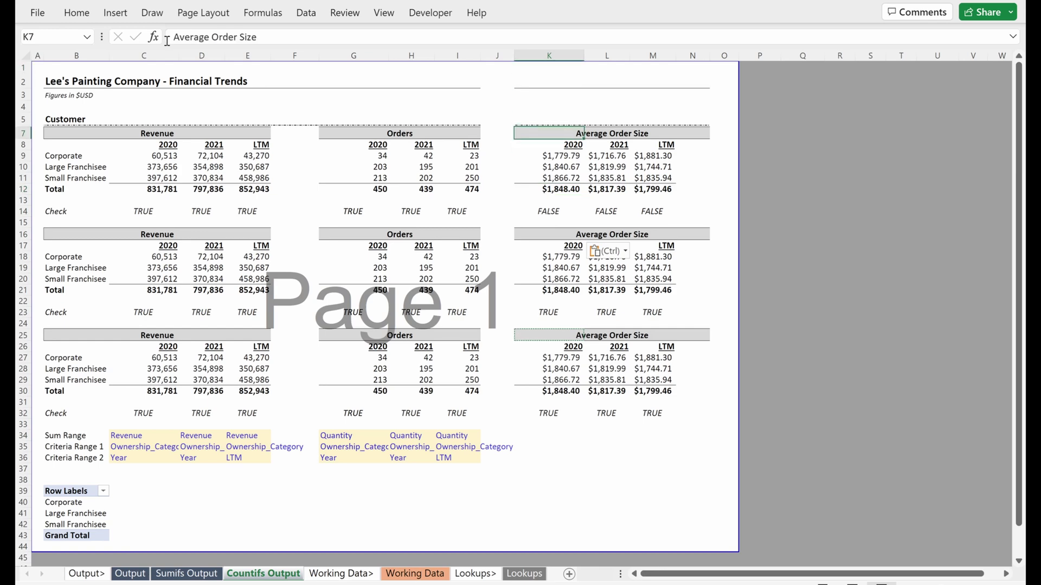
pyautogui.press('F3')
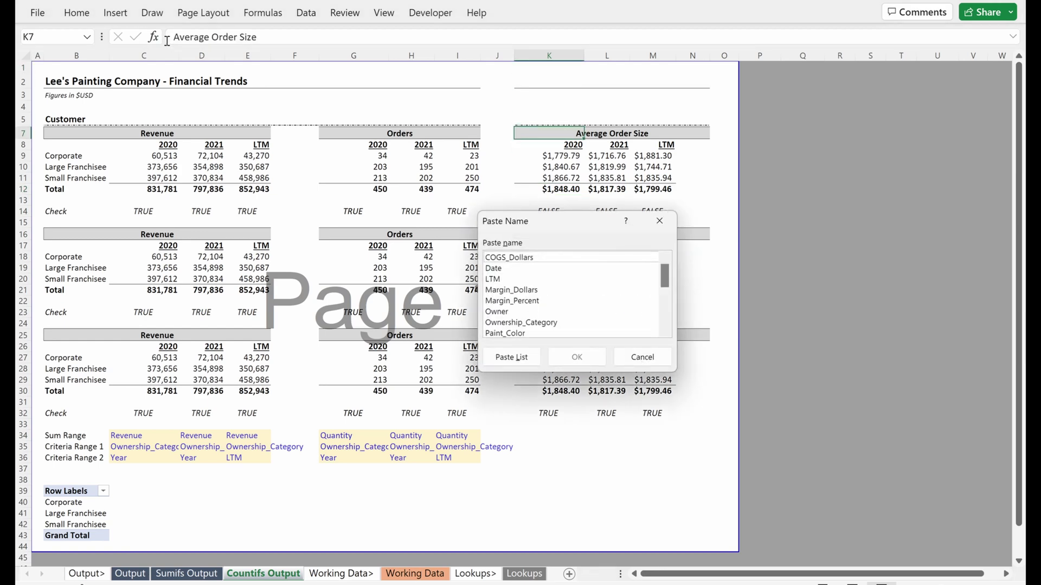
pyautogui.press('Escape')
pyautogui.press('F2')
pyautogui.write('(')
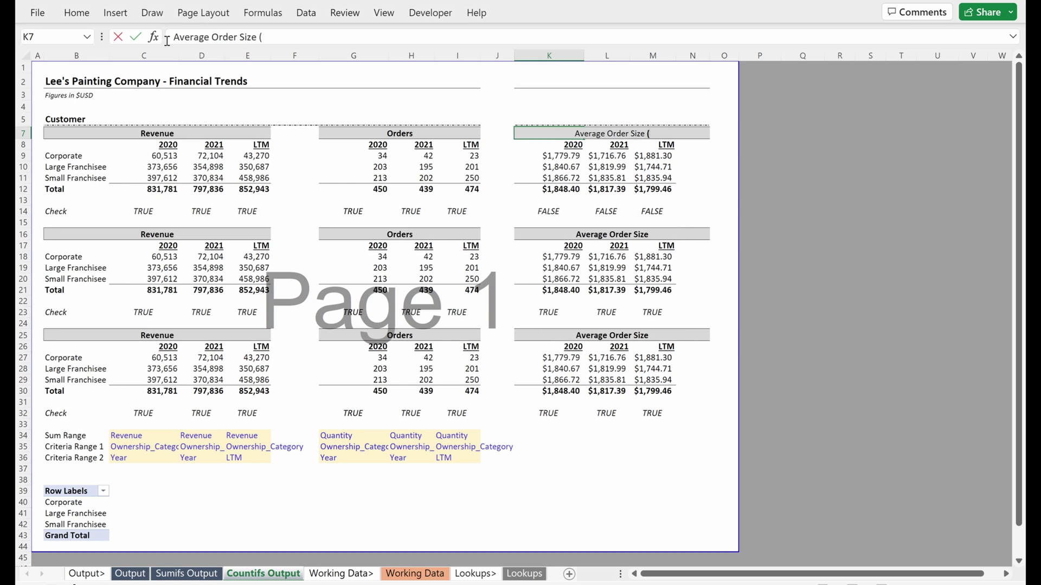
pyautogui.write('$)')
pyautogui.press('Return')
pyautogui.press('Left')
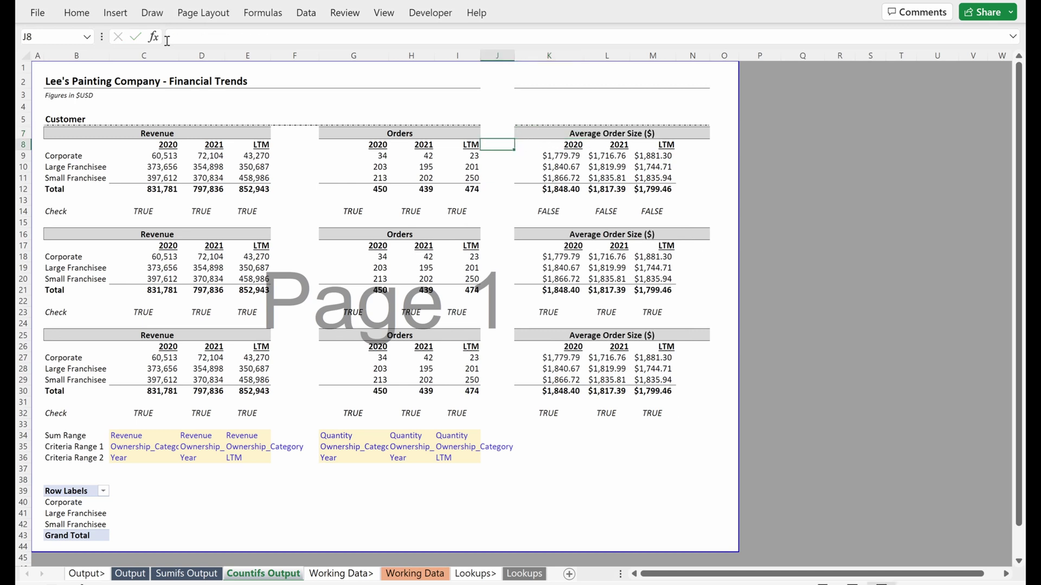
# Step: Change the first block's header in G7 to "Orders (#)"
pyautogui.press('Up')
pyautogui.press('Left')
pyautogui.press('Left')
pyautogui.press('Left')
pyautogui.press('F2')
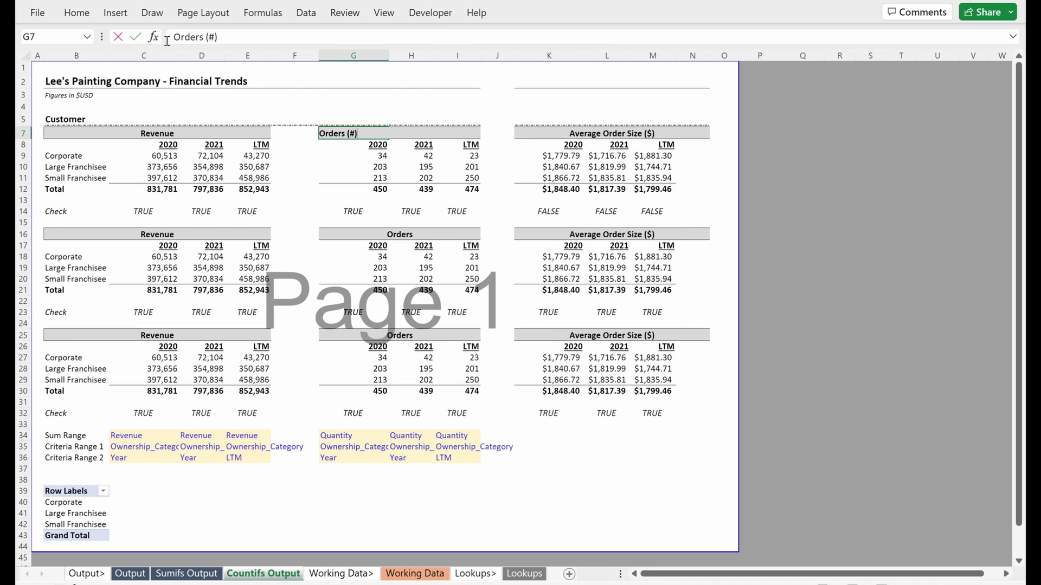
pyautogui.press('Return')
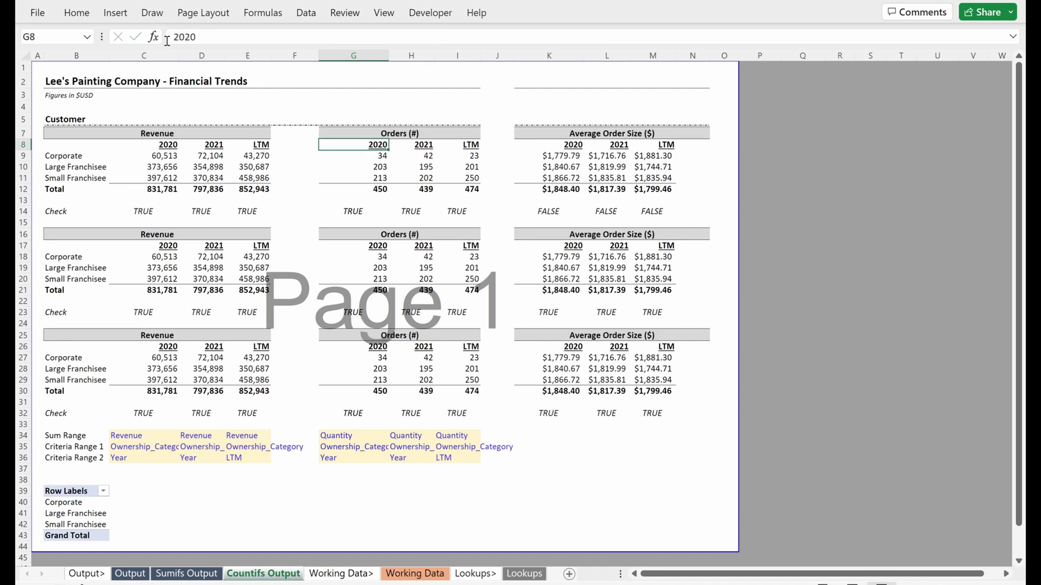
# Step: Copy the header link from G16 into B16 so the second block's Revenue header refers to the first block's
pyautogui.hotkey('ctrl', 'Down')
pyautogui.hotkey('ctrl', 'Down')
pyautogui.hotkey('ctrl', 'Down')
pyautogui.hotkey('ctrl', 'Down')
pyautogui.hotkey('ctrl', 'Down')
pyautogui.hotkey('ctrl', 'Up')
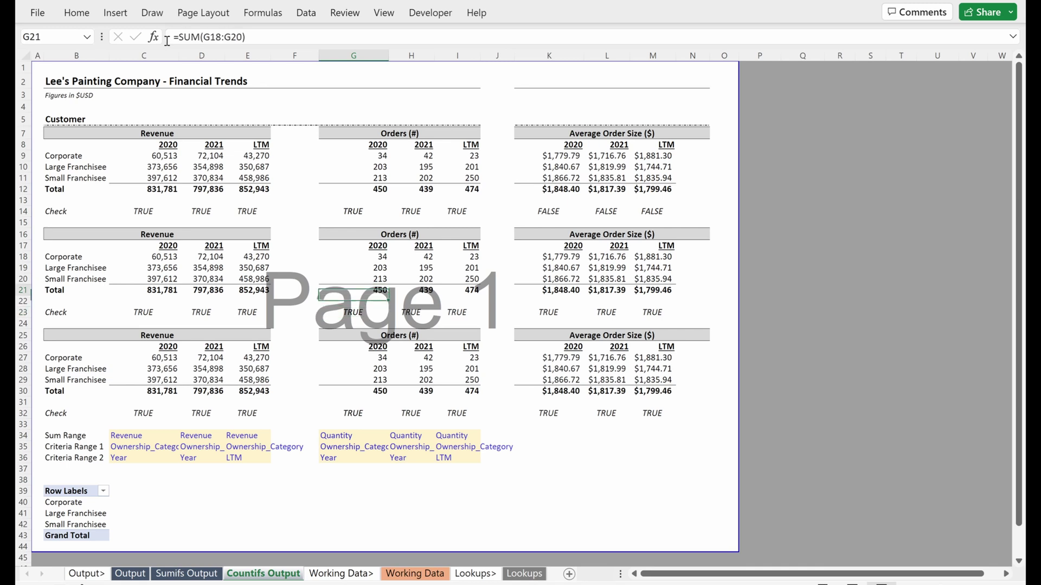
pyautogui.hotkey('ctrl', 'Up')
pyautogui.hotkey('ctrl', 'Up')
pyautogui.hotkey('ctrl', 'Down')
pyautogui.press('Left')
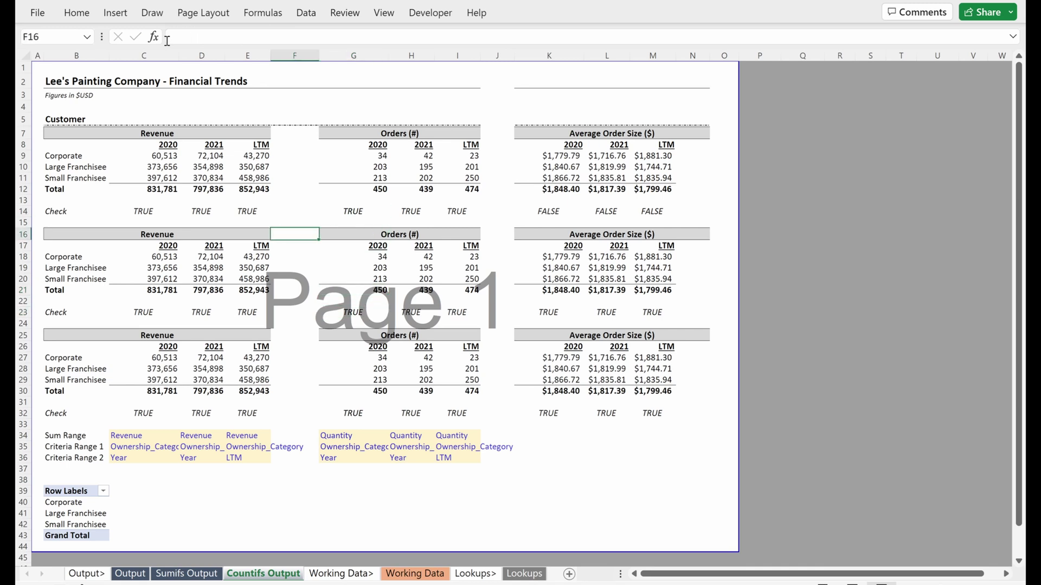
pyautogui.press('Right')
pyautogui.hotkey('ctrl', 'c')
pyautogui.hotkey('ctrl', 'Left')
pyautogui.hotkey('ctrl', 'v')
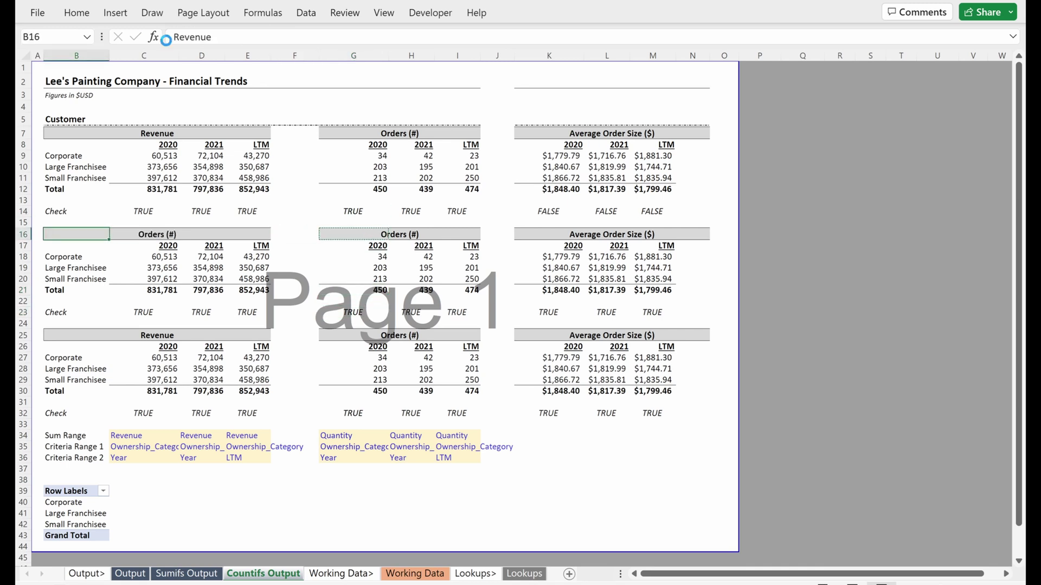
# Step: Copy the same header link into B25 so the third block's Revenue header refers to B16
pyautogui.hotkey('ctrl', 'Down')
pyautogui.hotkey('ctrl', 'Down')
pyautogui.hotkey('ctrl', 'Down')
pyautogui.press('Down')
pyautogui.press('Down')
pyautogui.hotkey('ctrl', 'v')
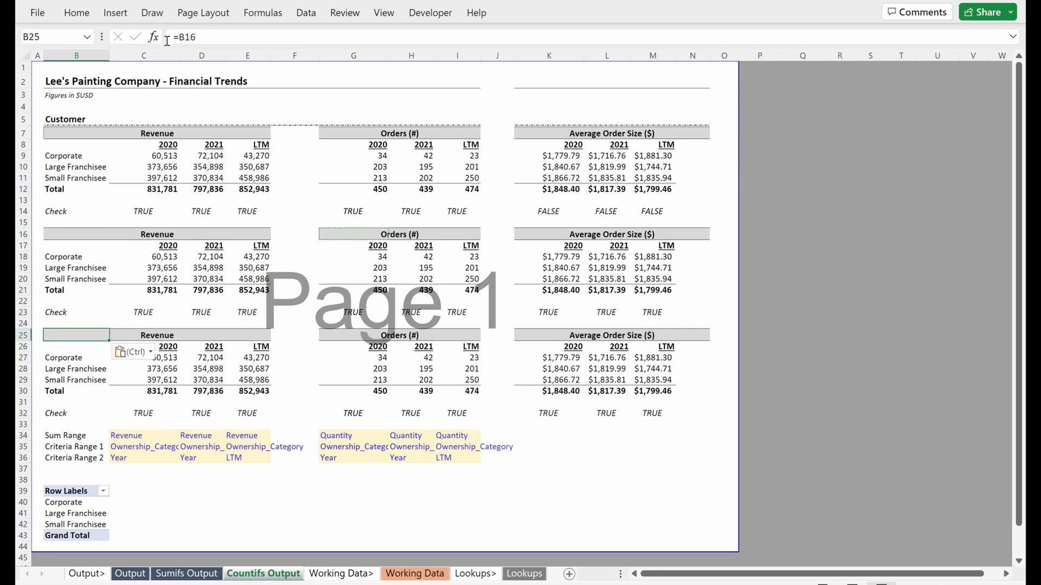
pyautogui.press('Escape')
# Step: Inspect the link formula in B25 and the third block's header row across to G25
pyautogui.press('F2')
pyautogui.press('Escape')
pyautogui.hotkey('ctrl', 'shift', 'Right')
pyautogui.hotkey('ctrl', 'shift', 'Right')
pyautogui.hotkey('ctrl', 'shift', 'Right')
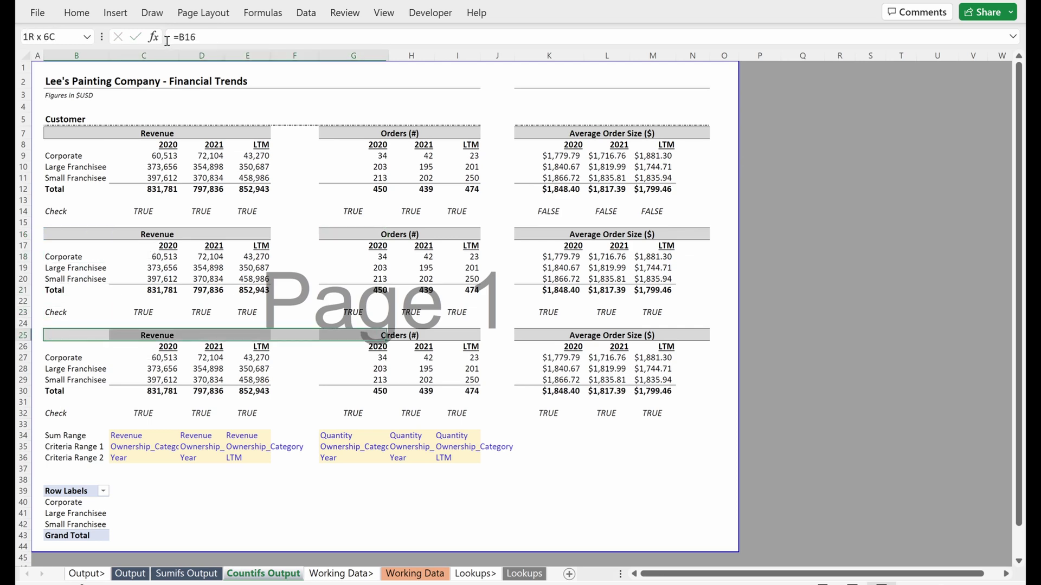
pyautogui.press('Home')
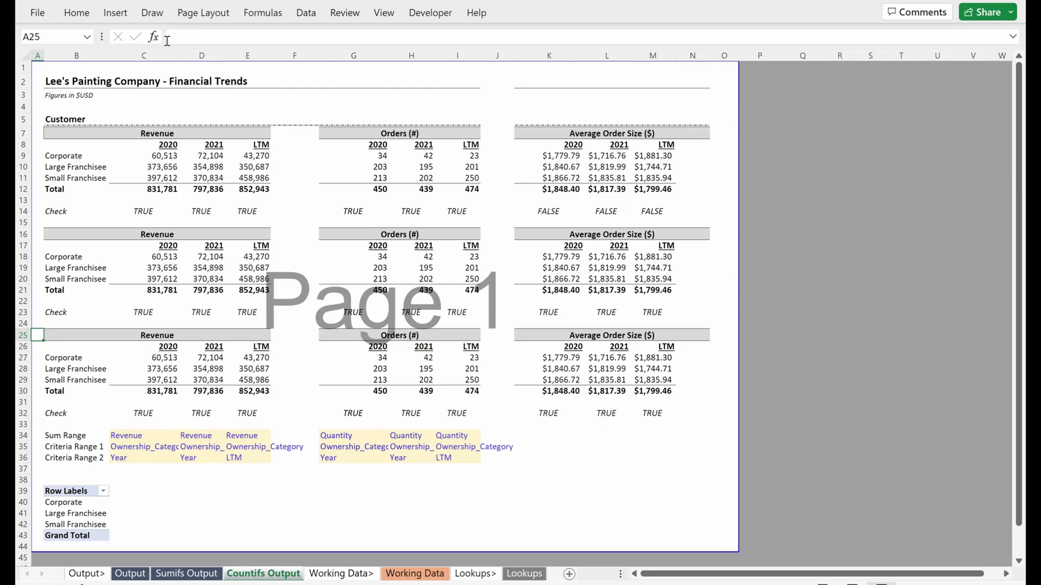